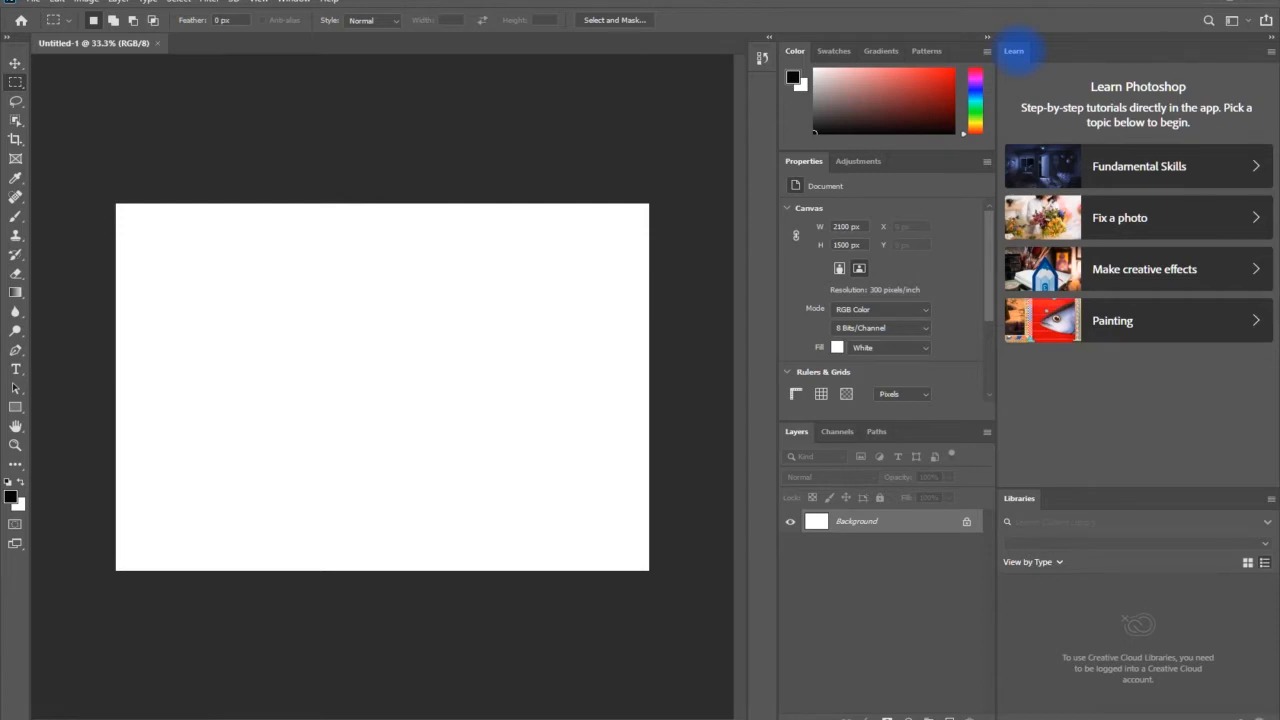
Close the Learn and Libraries panels to free up workspace beside the canvas
{"action": "right_click", "coordinate": [1013, 51]}
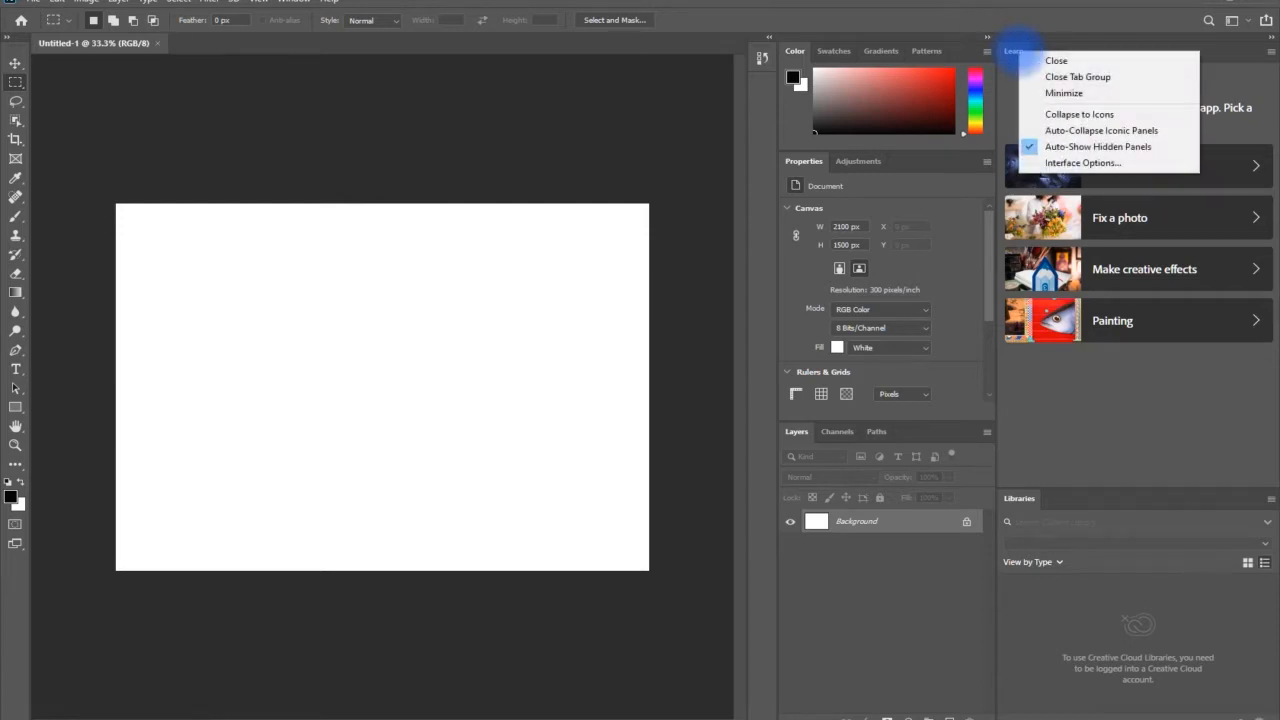
{"action": "left_click", "coordinate": [1055, 60]}
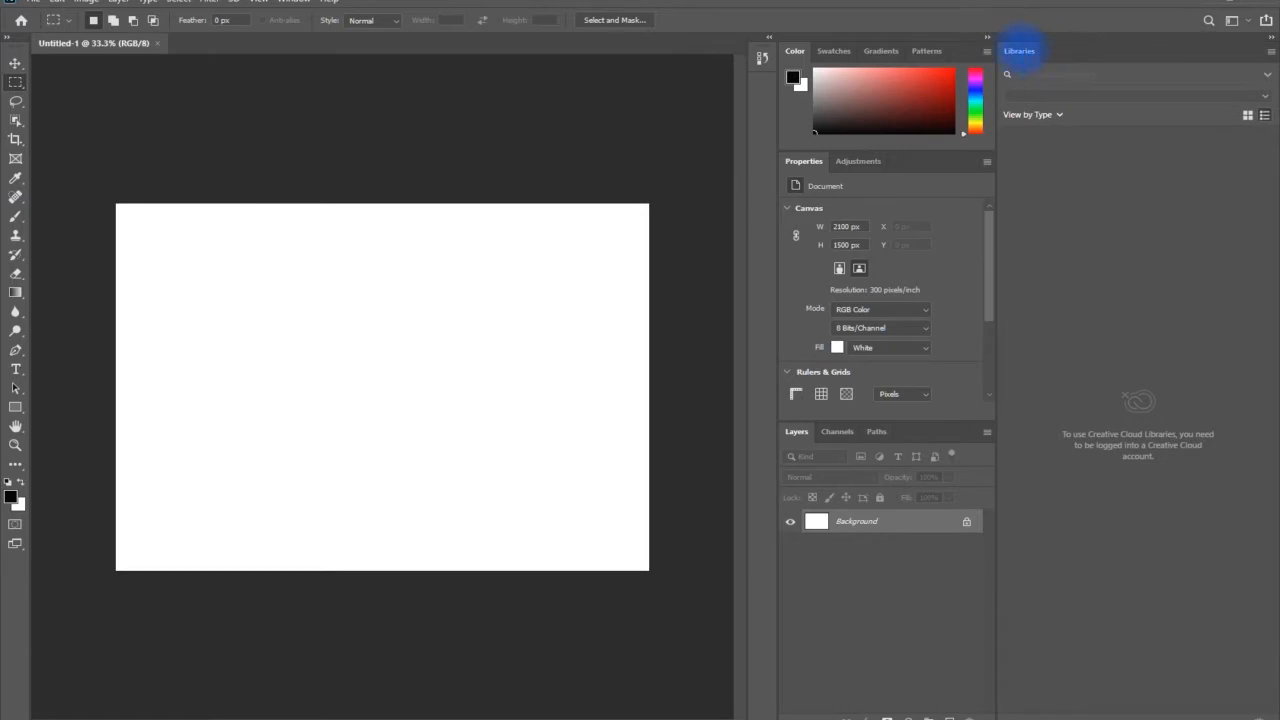
{"action": "right_click", "coordinate": [1019, 51]}
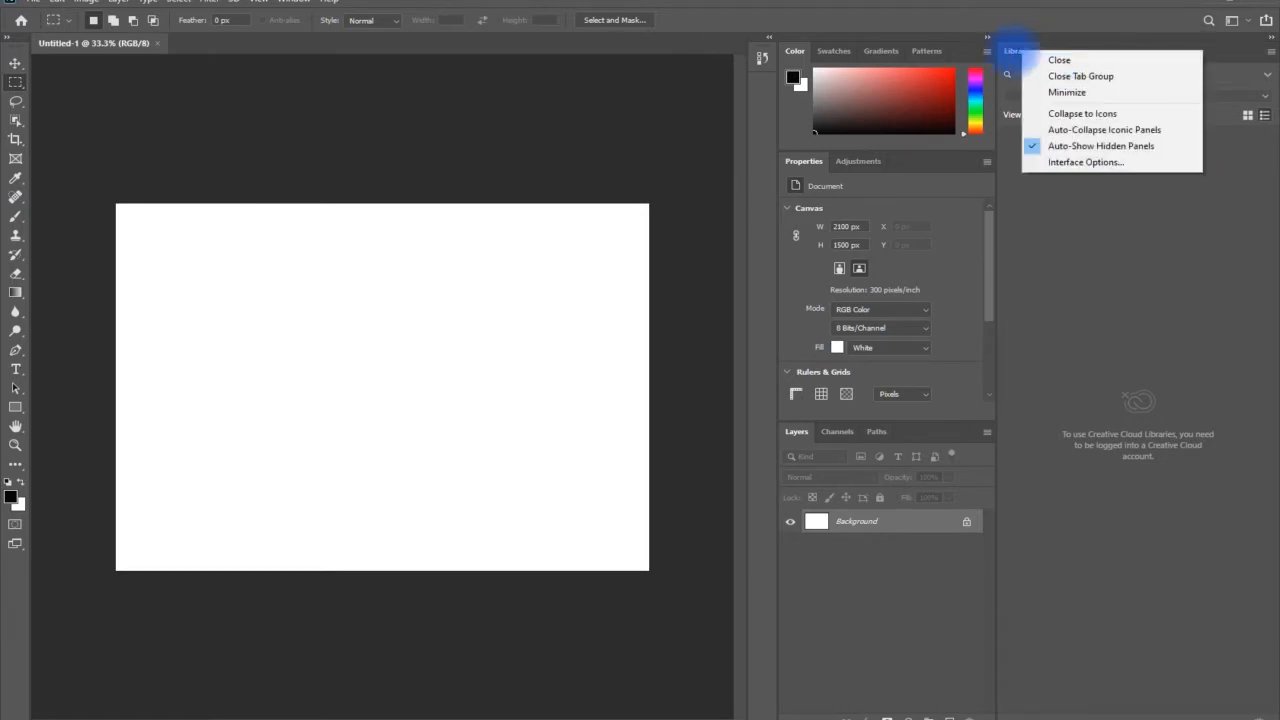
{"action": "double_click", "coordinate": [1014, 51]}
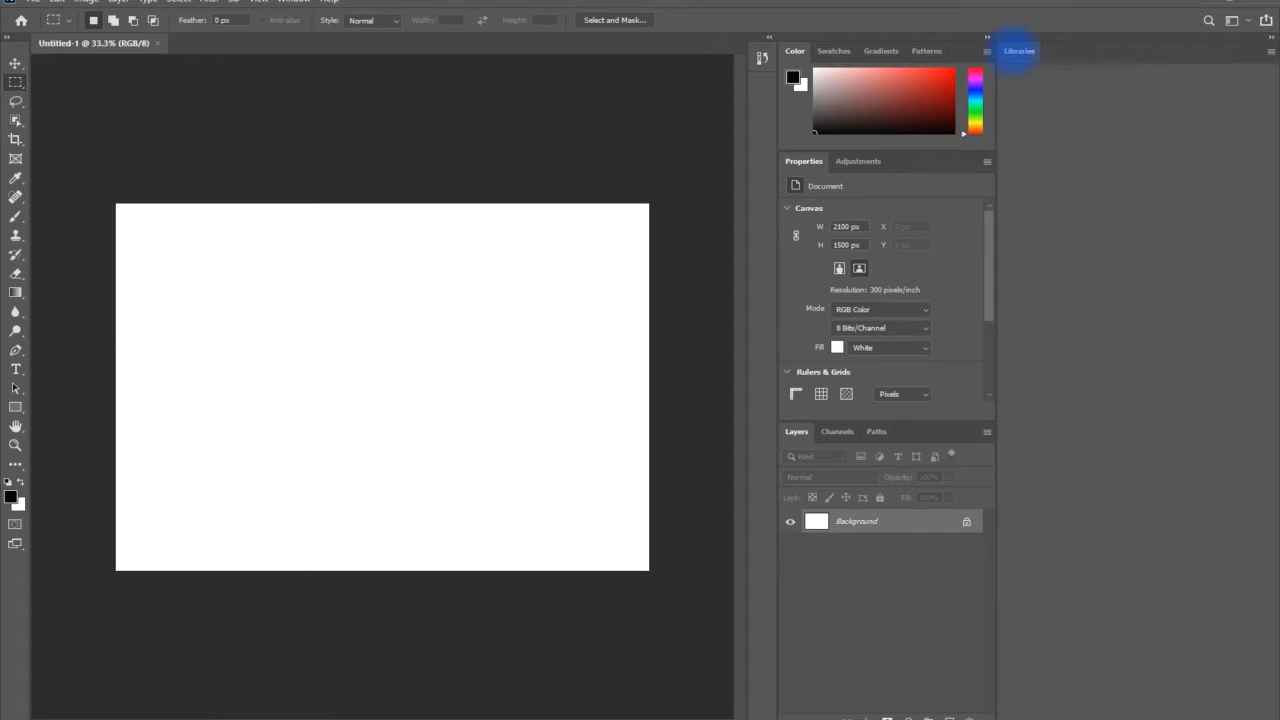
{"action": "left_click", "coordinate": [1019, 51]}
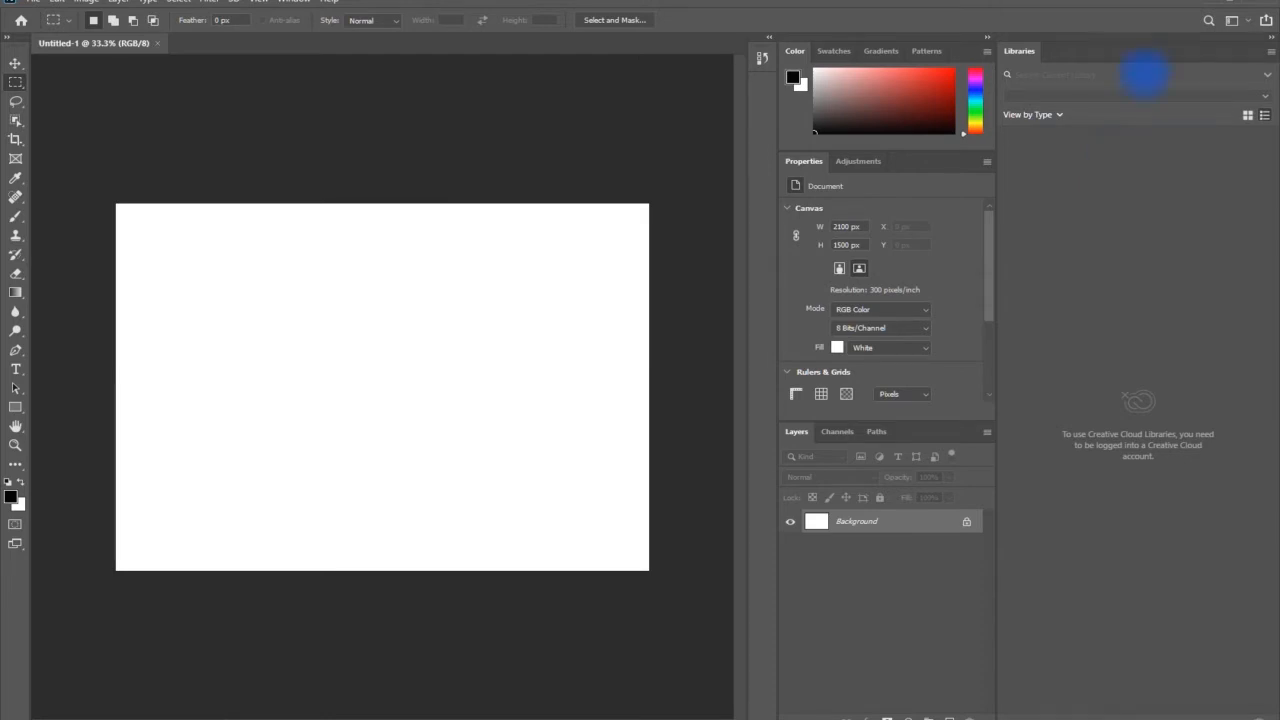
{"action": "right_click", "coordinate": [1020, 50]}
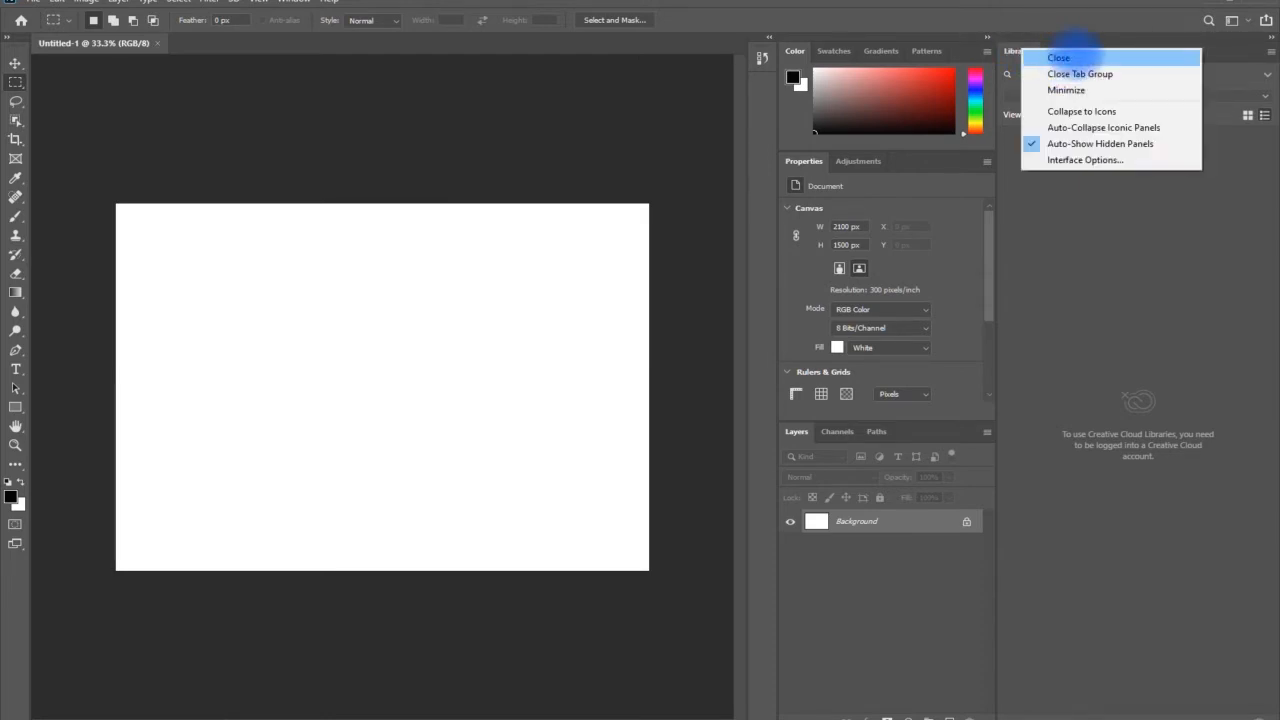
{"action": "left_click", "coordinate": [1066, 57]}
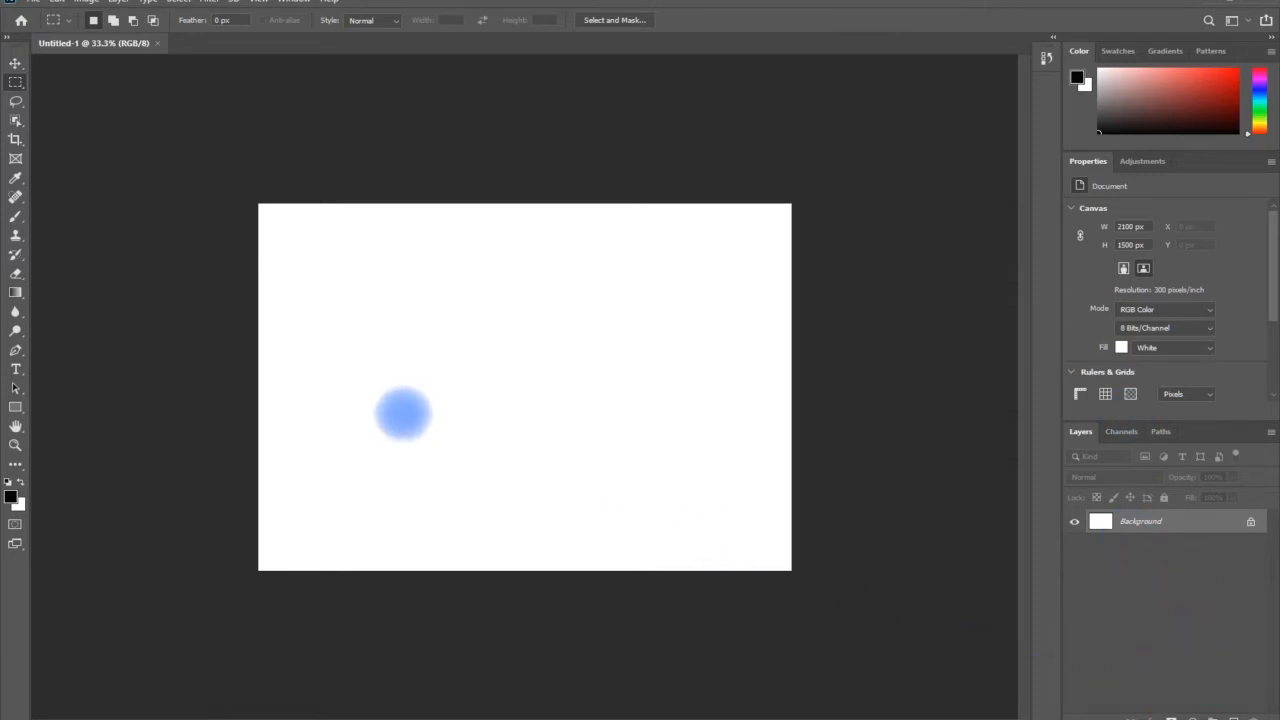
Draw a black rectangle about 1143 × 627 px mid-canvas and an overlapping red-filled one about 678 × 702 px
{"action": "left_click", "coordinate": [15, 407]}
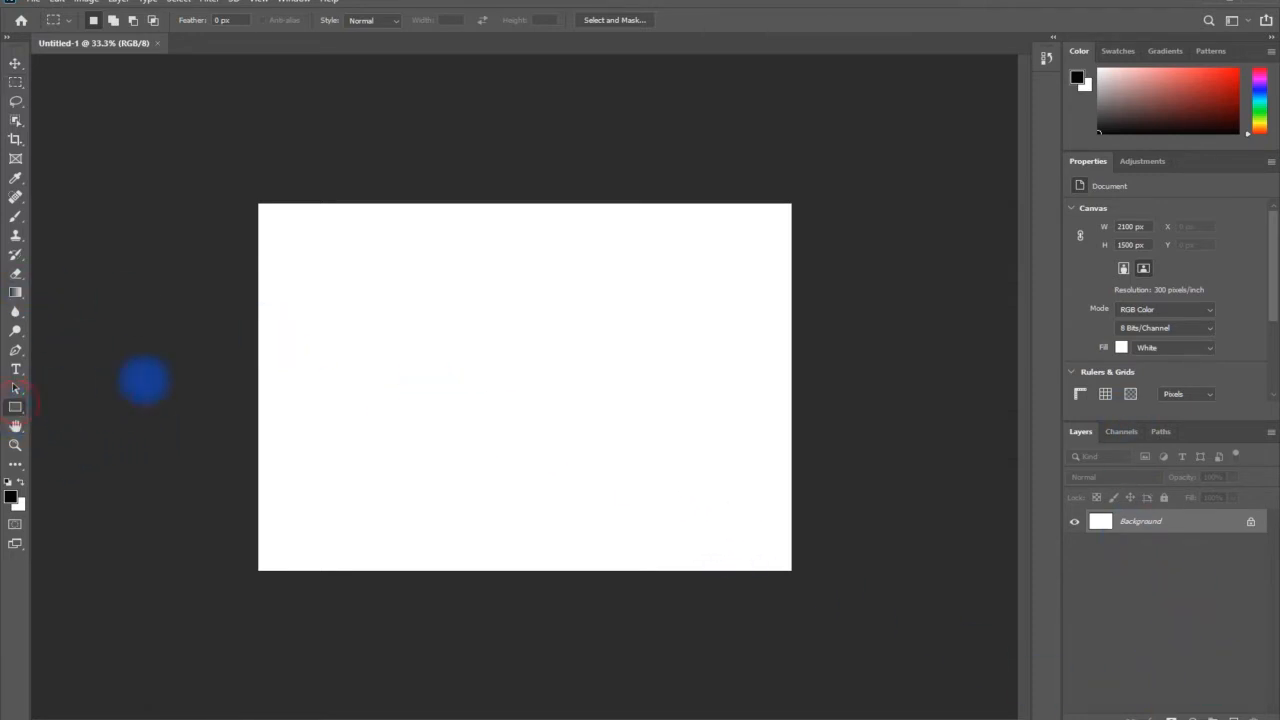
{"action": "left_click_drag", "start_coordinate": [367, 304], "coordinate": [657, 457]}
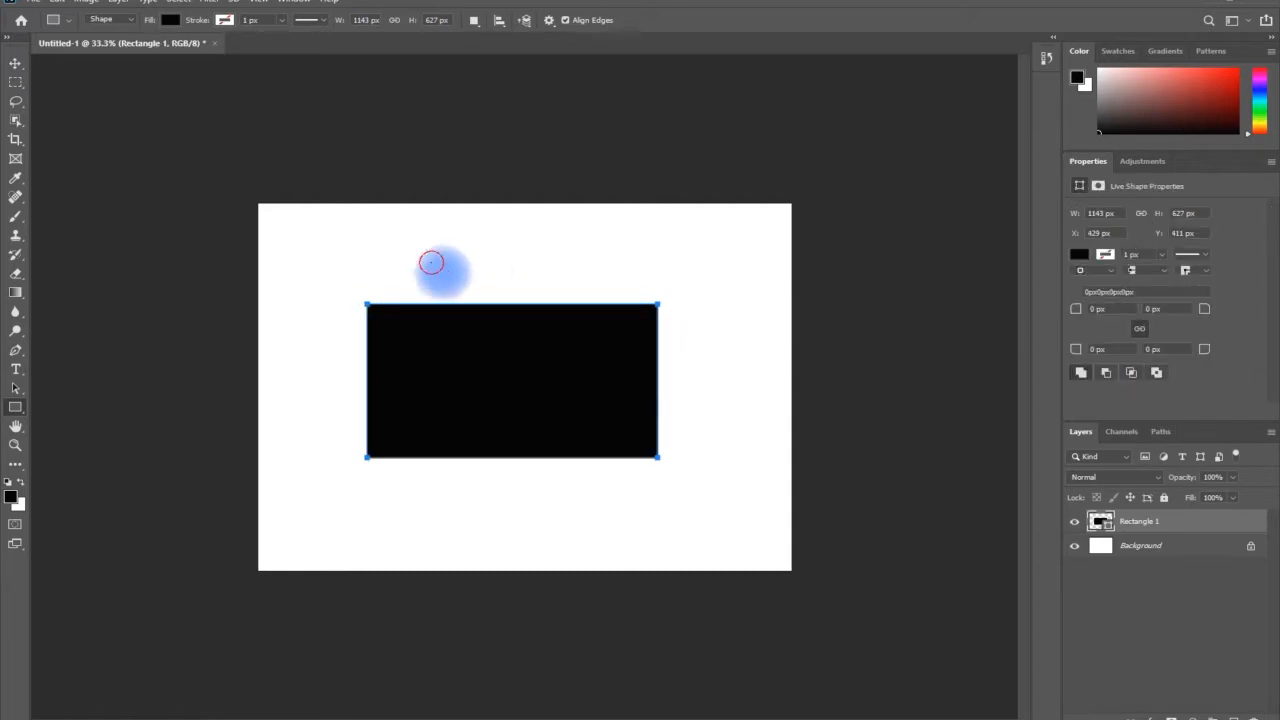
{"action": "left_click_drag", "start_coordinate": [431, 262], "coordinate": [603, 434]}
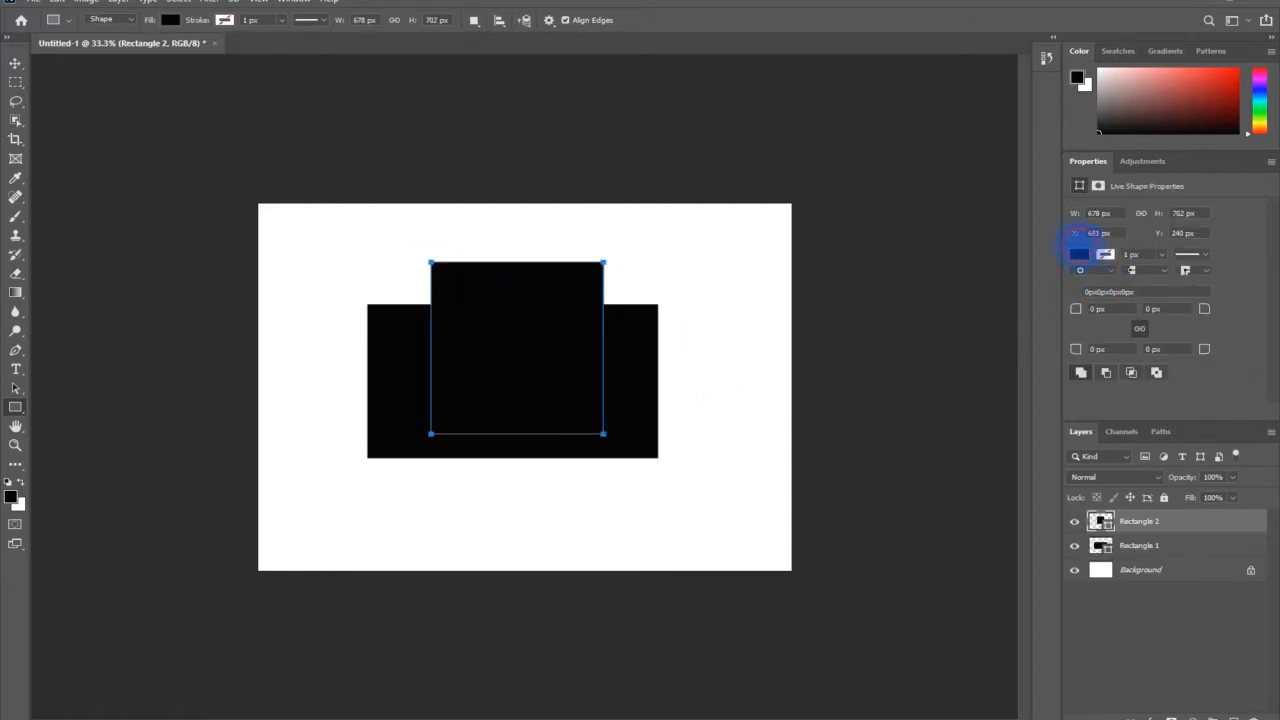
{"action": "left_click", "coordinate": [1079, 254]}
{"action": "left_click", "coordinate": [1097, 332]}
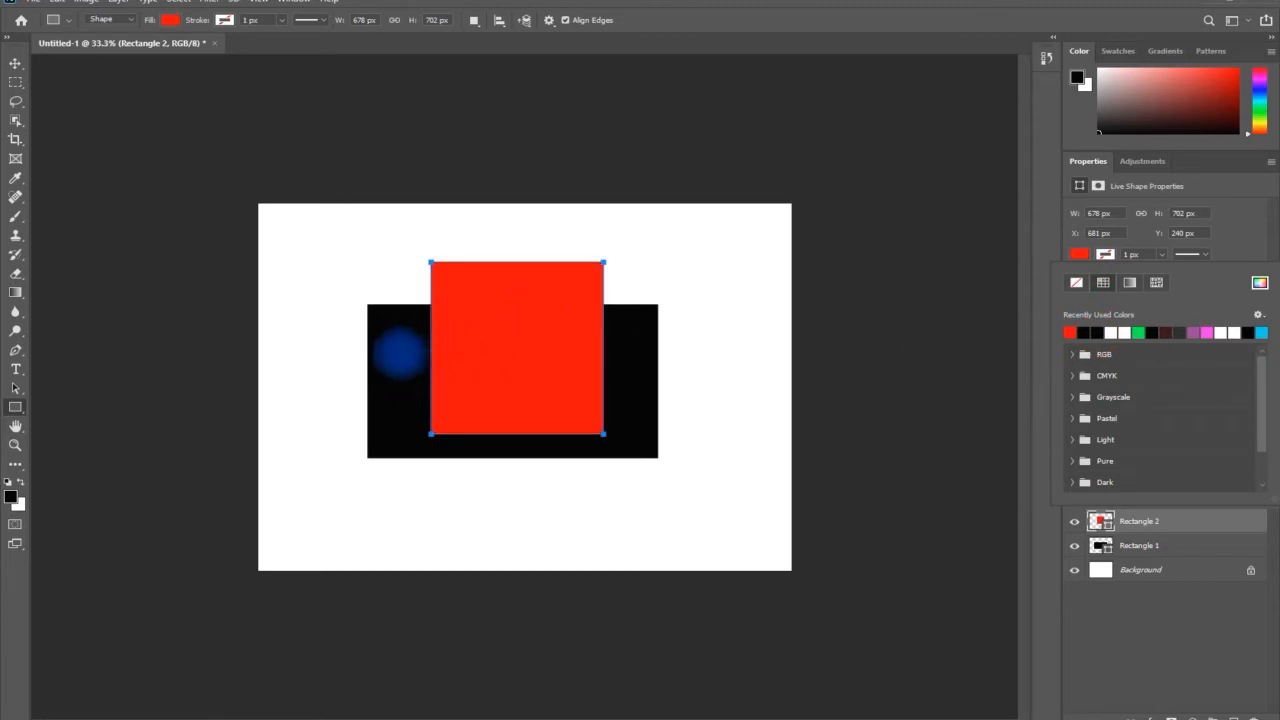
Draw a third rectangle about 1110 × 402 px across the other two and fill it with light blue
{"action": "left_click_drag", "start_coordinate": [400, 349], "coordinate": [385, 348]}
{"action": "left_click_drag", "start_coordinate": [560, 380], "coordinate": [670, 446]}
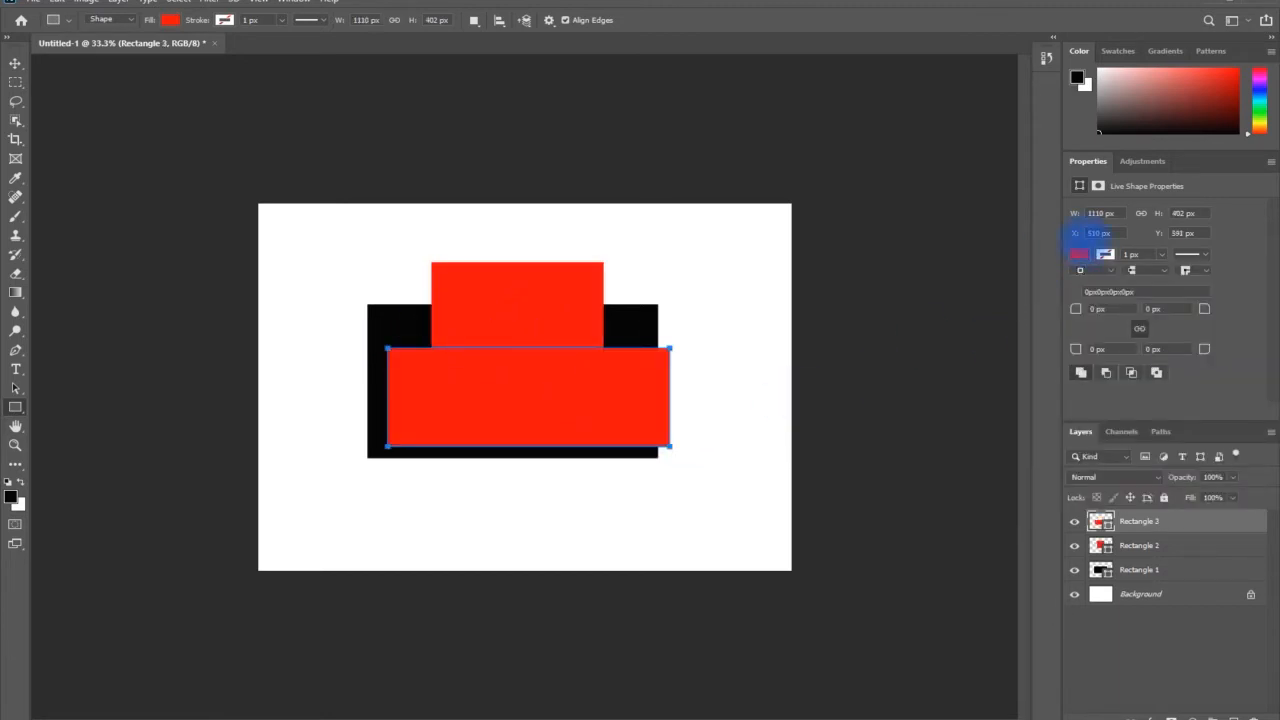
{"action": "left_click", "coordinate": [1079, 254]}
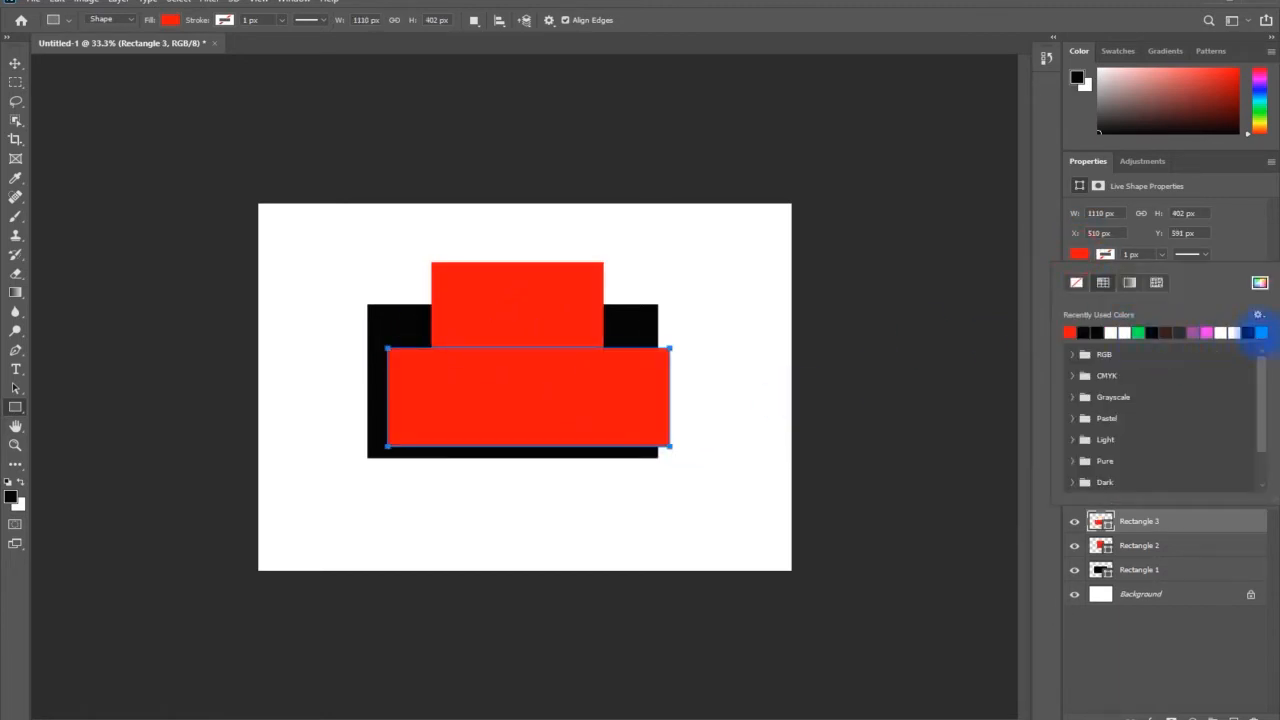
{"action": "left_click", "coordinate": [1259, 332]}
Move the blue rectangle inside the black one and lower the red rectangle to the black one's bottom edge
{"action": "left_click", "coordinate": [15, 62]}
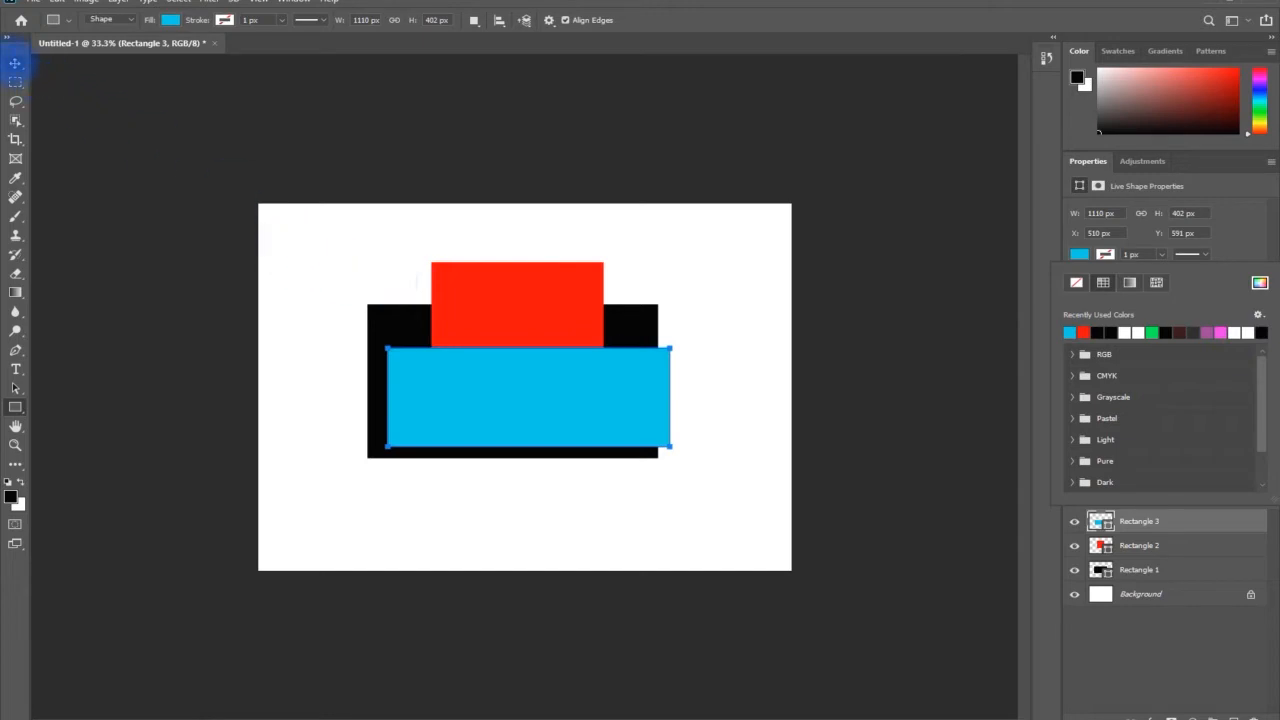
{"action": "left_click_drag", "start_coordinate": [544, 376], "coordinate": [516, 343]}
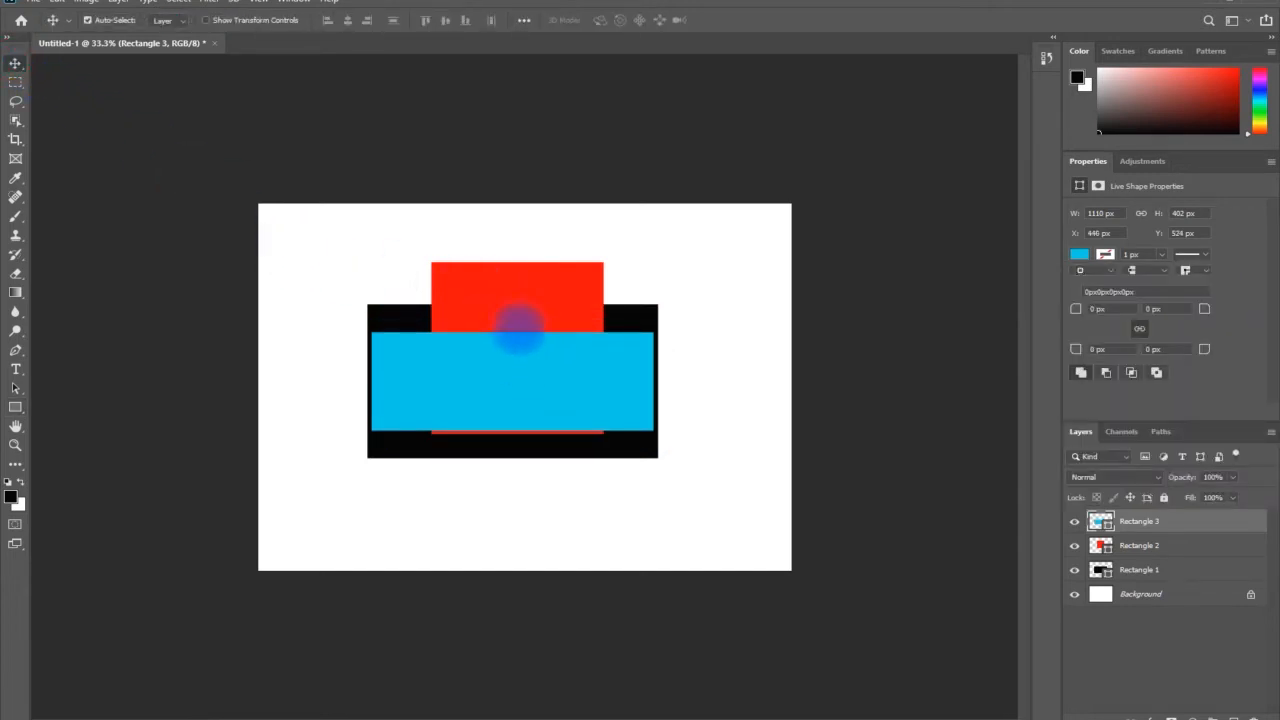
{"action": "left_click", "coordinate": [527, 300]}
{"action": "left_click_drag", "start_coordinate": [527, 300], "coordinate": [545, 324]}
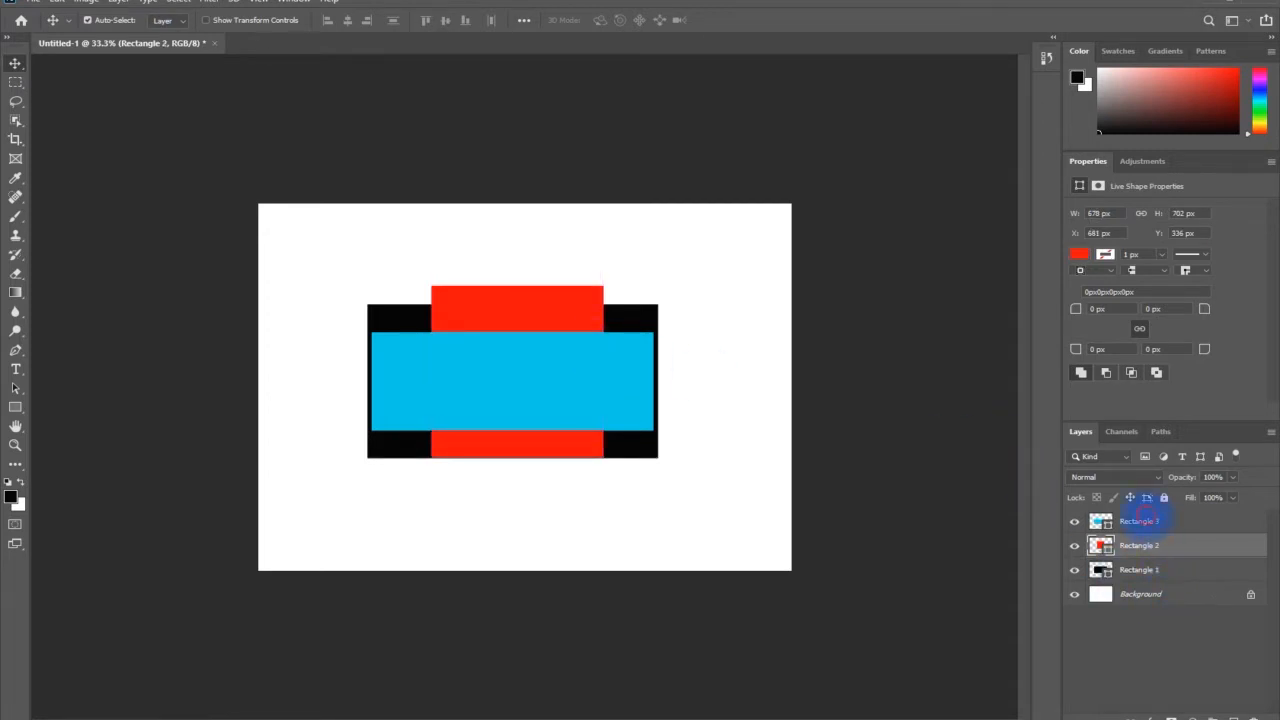
Select each of the three rectangle layers in turn and hide the red Rectangle 2 layer
{"action": "left_click", "coordinate": [1140, 521]}
{"action": "left_click", "coordinate": [1168, 546]}
{"action": "left_click", "coordinate": [1175, 570]}
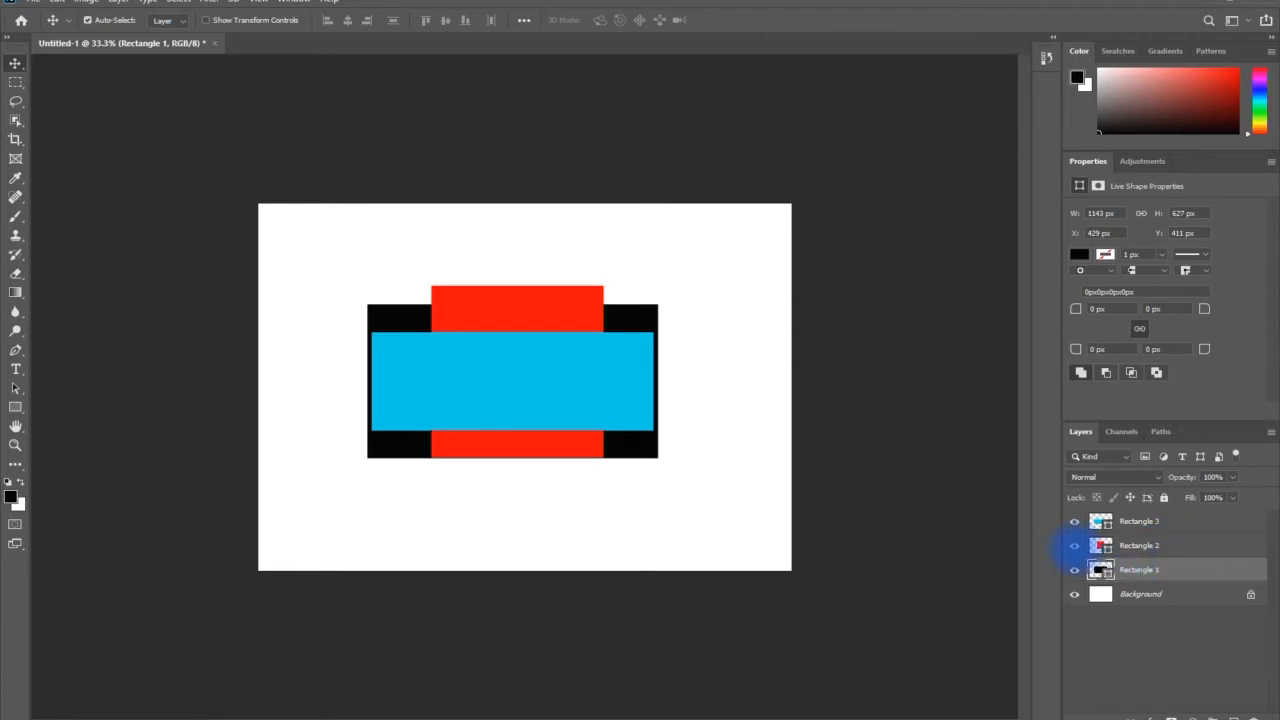
{"action": "left_click", "coordinate": [1074, 545]}
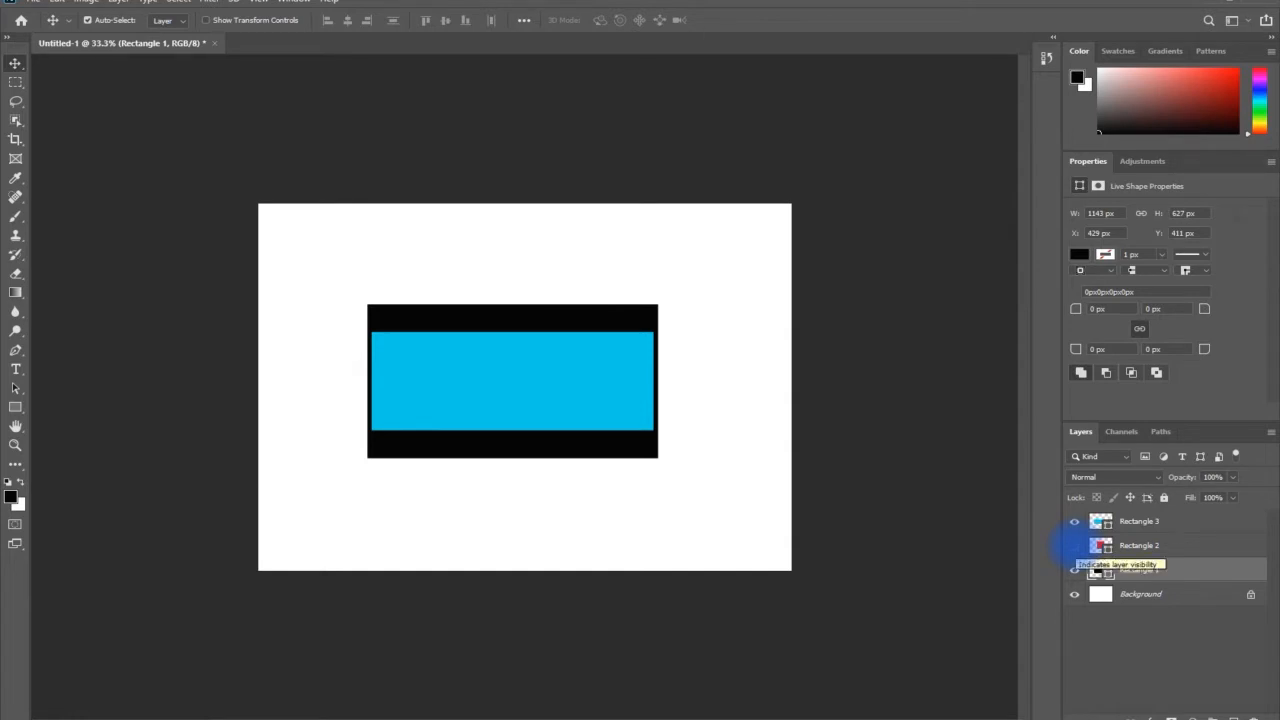
Add the text "Design" on the blue rectangle and move its layer to the top of the layer stack
{"action": "left_click", "coordinate": [15, 369]}
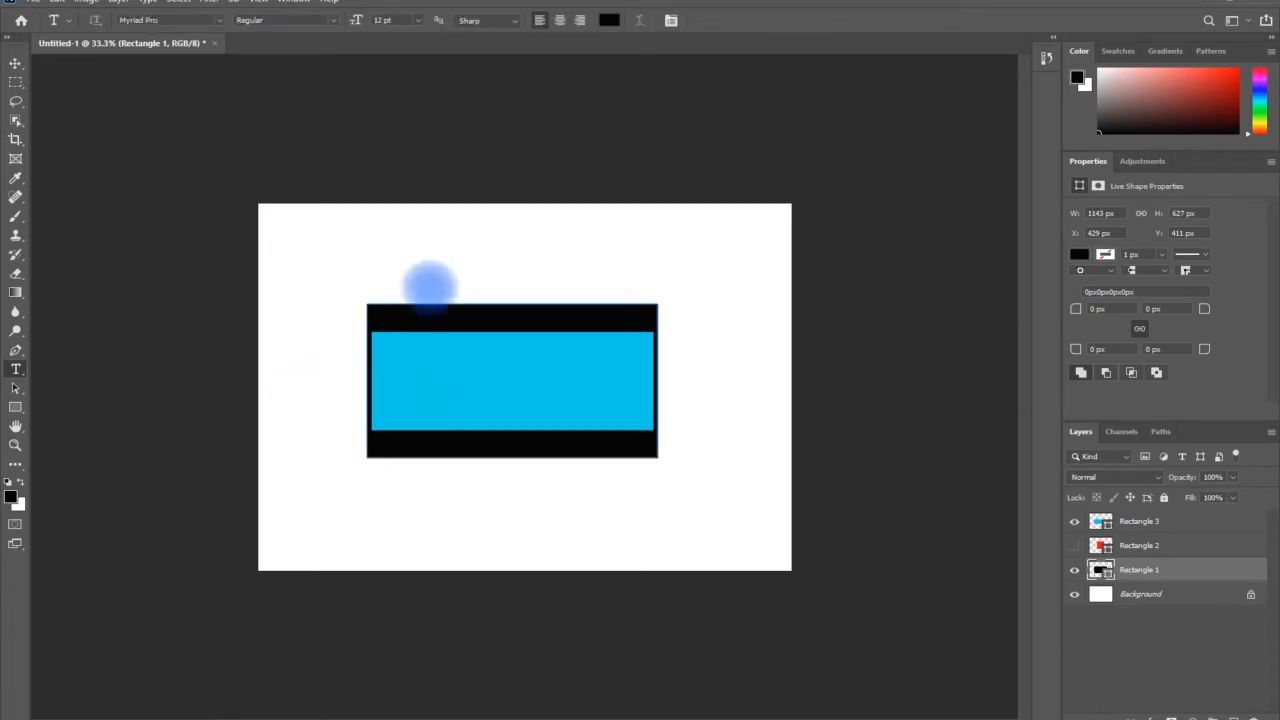
{"action": "left_click", "coordinate": [1110, 595]}
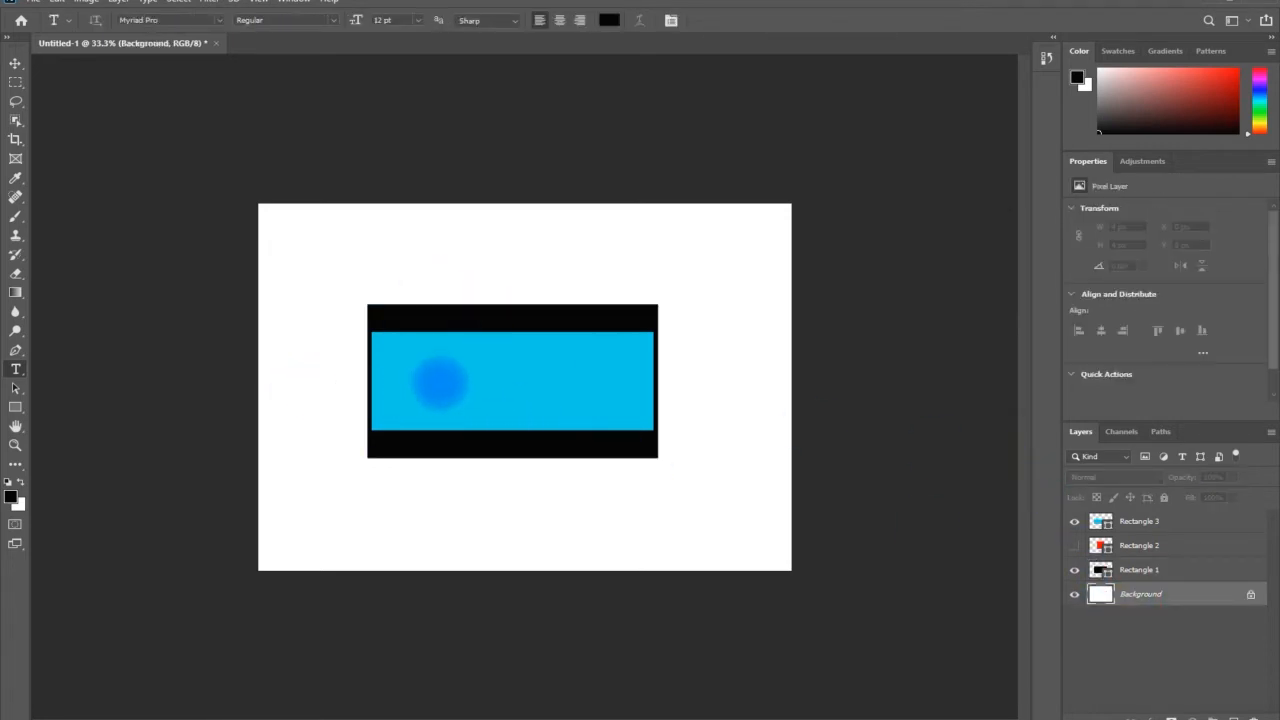
{"action": "left_click", "coordinate": [440, 383]}
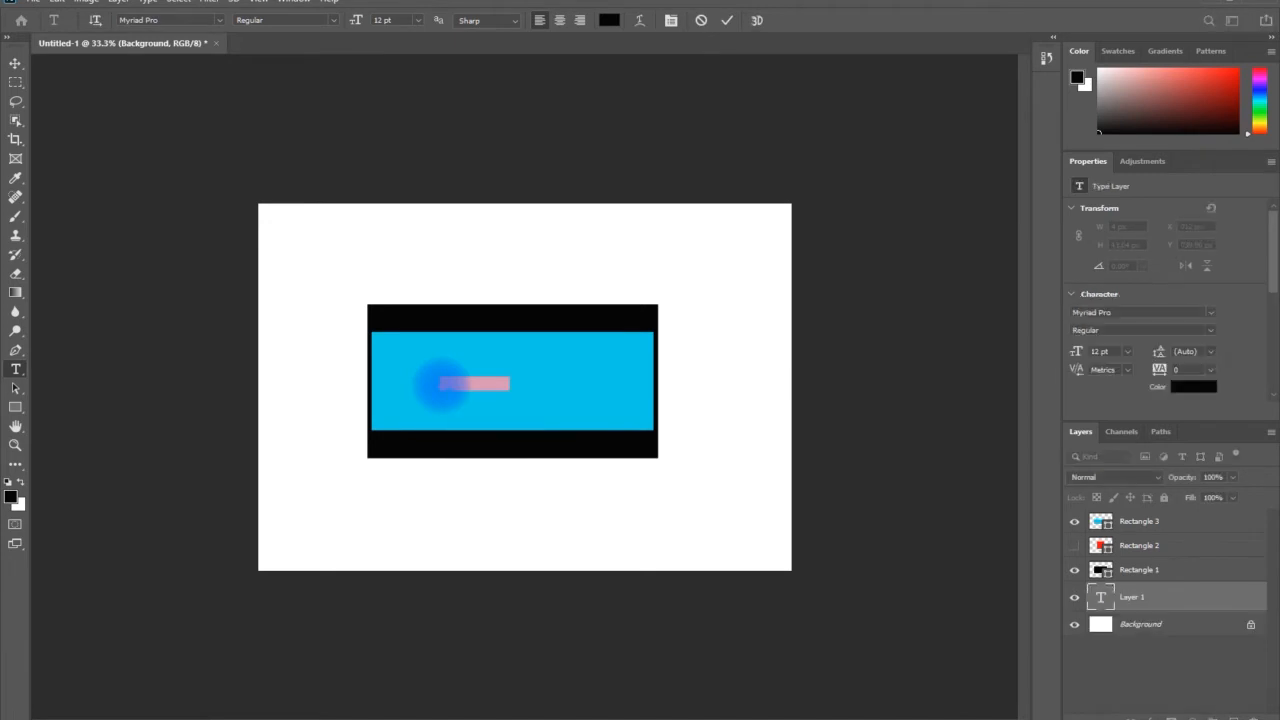
{"action": "left_click", "coordinate": [441, 385]}
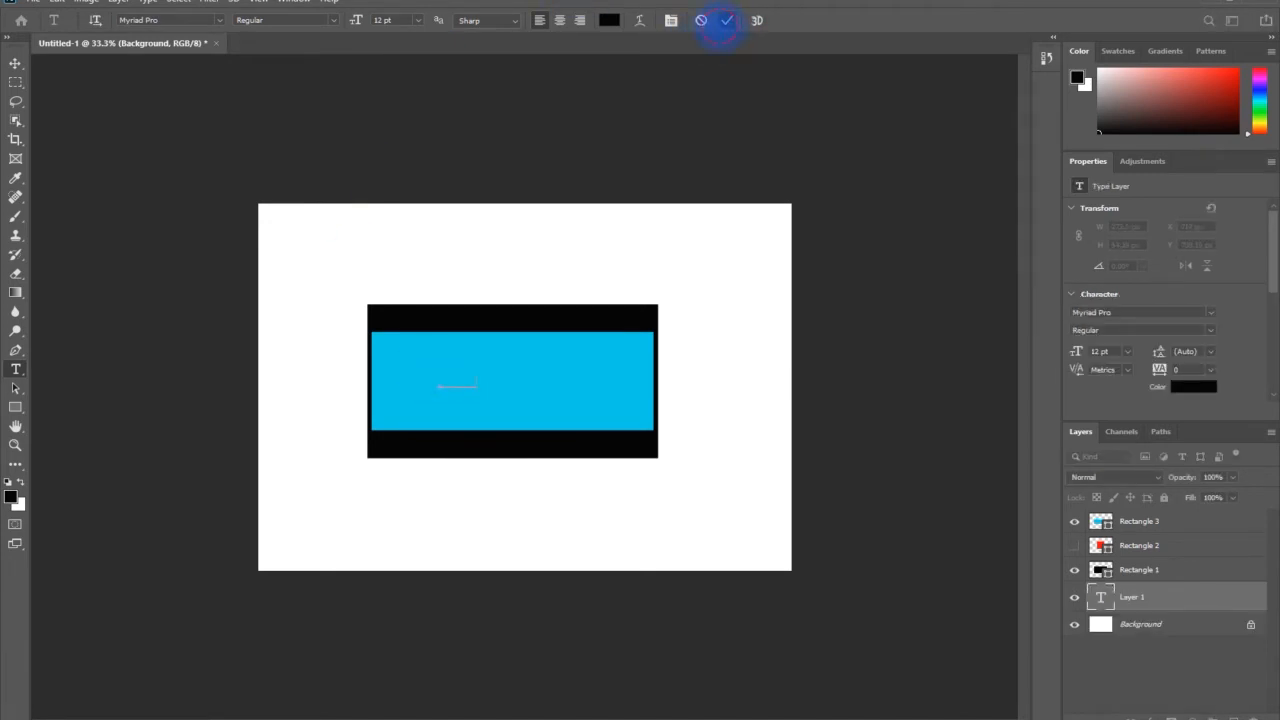
{"action": "left_click", "coordinate": [727, 20]}
{"action": "key", "text": "v"}
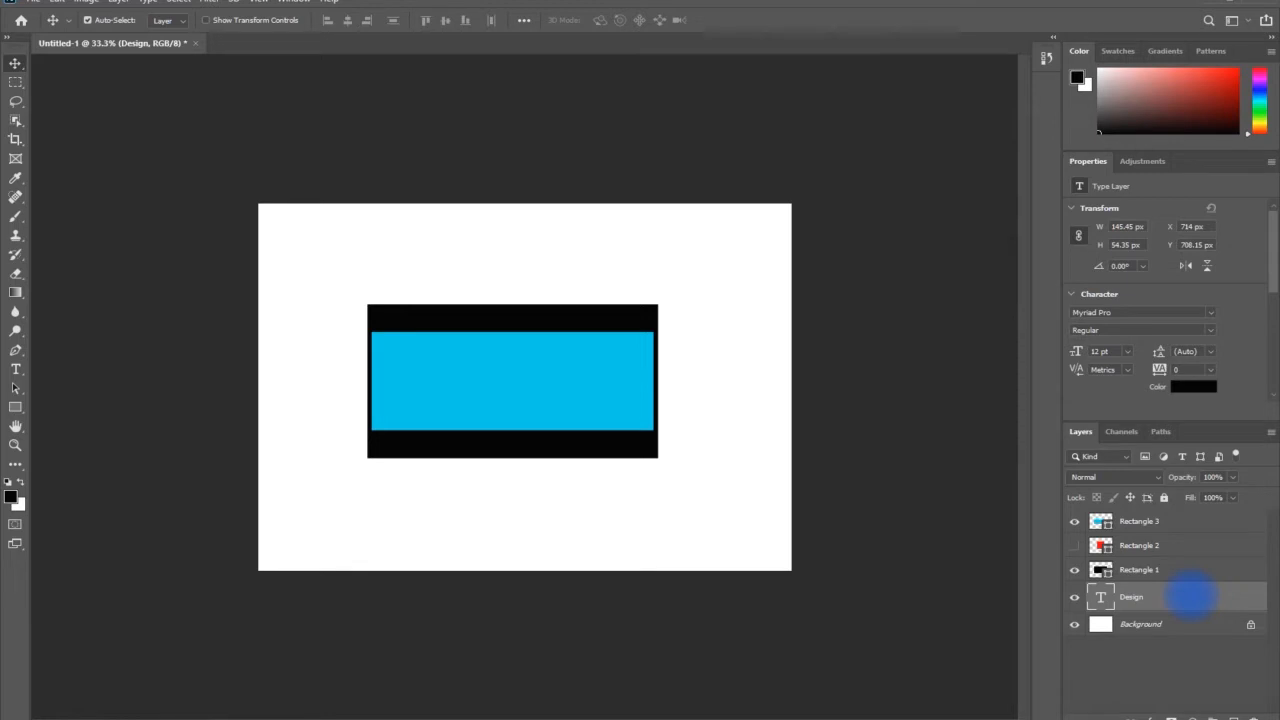
{"action": "left_click_drag", "start_coordinate": [1190, 596], "coordinate": [1194, 514]}
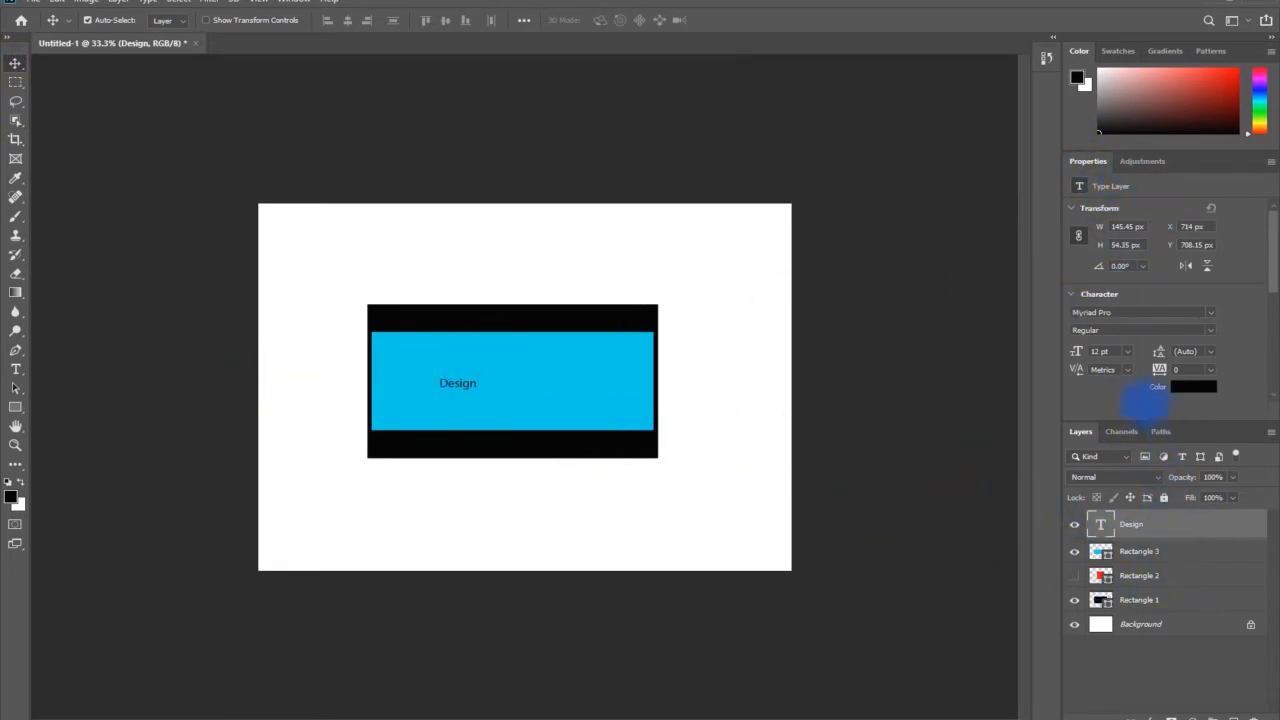
Examine the document's channels and paths, and return to the layer list
{"action": "left_click", "coordinate": [1121, 431]}
{"action": "double_click", "coordinate": [1160, 431]}
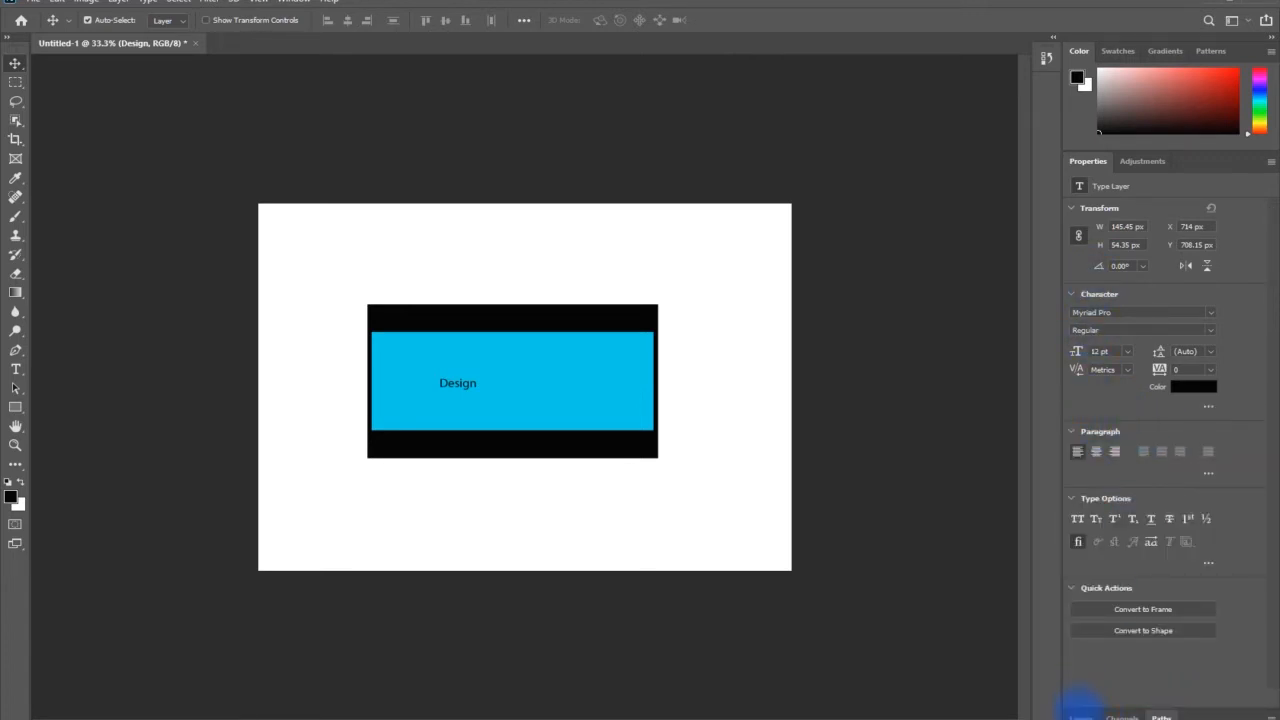
{"action": "left_click", "coordinate": [1081, 714]}
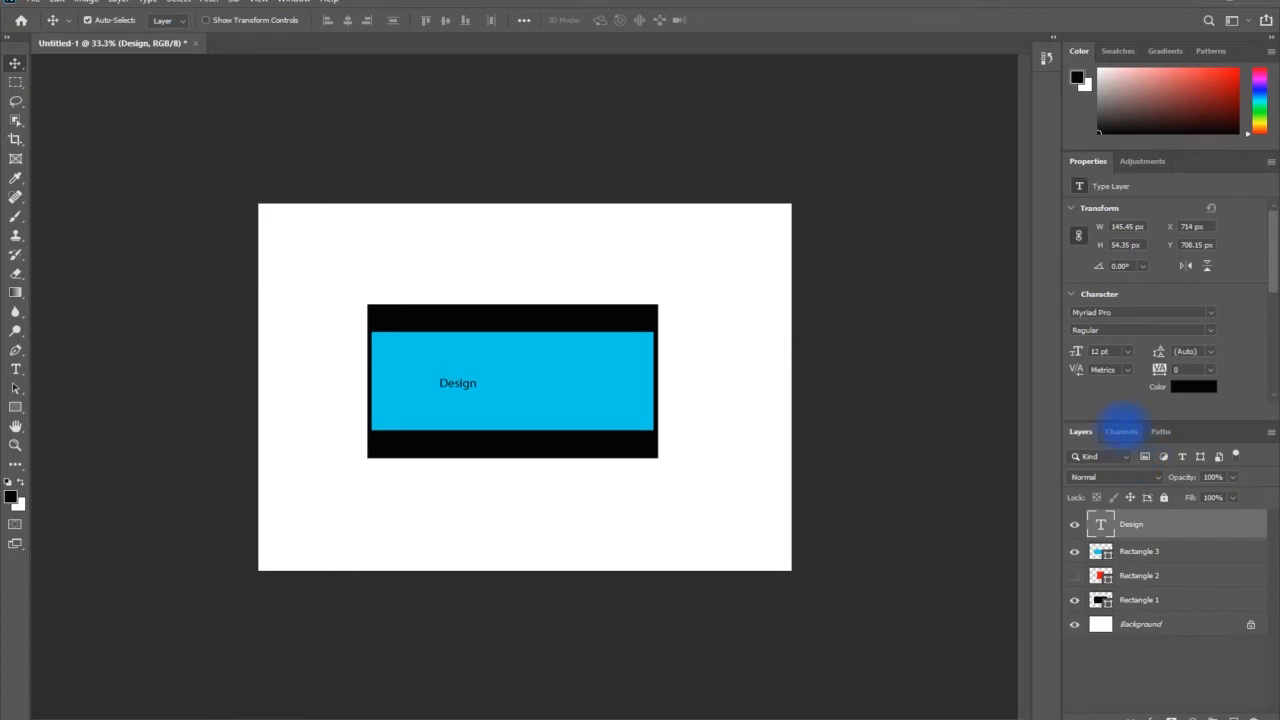
{"action": "left_click", "coordinate": [1121, 431]}
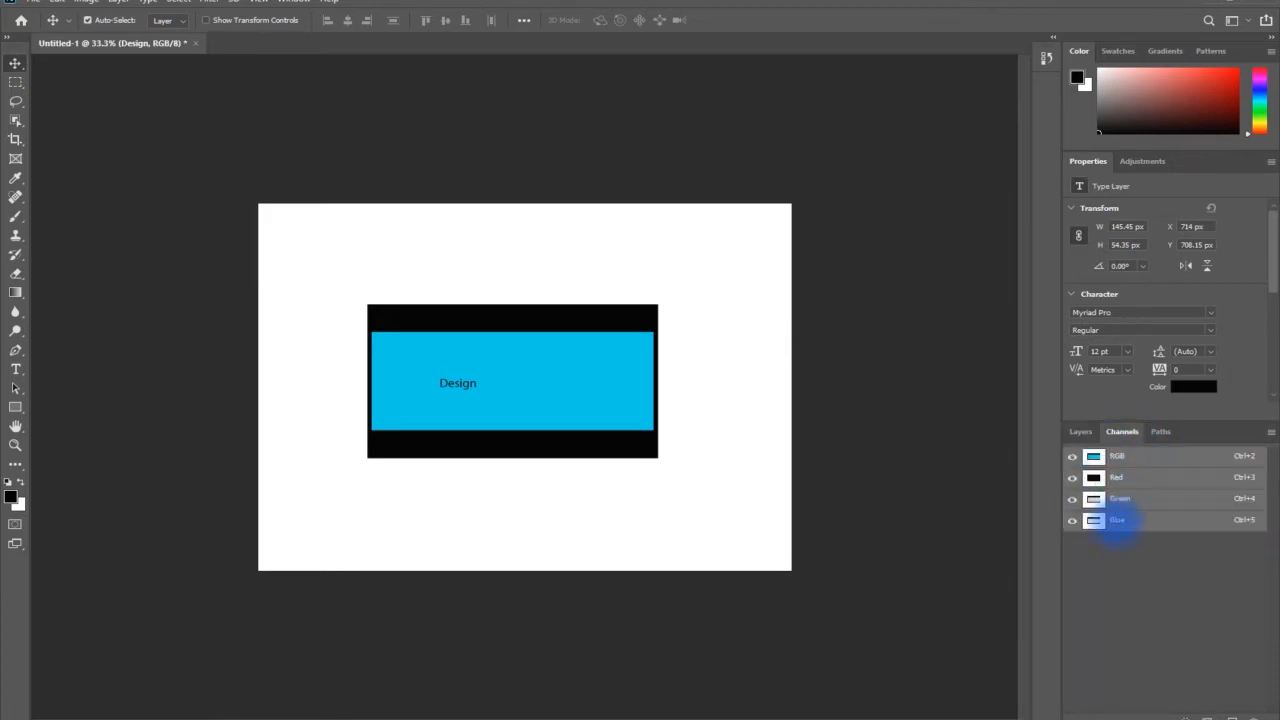
{"action": "left_click", "coordinate": [1162, 431]}
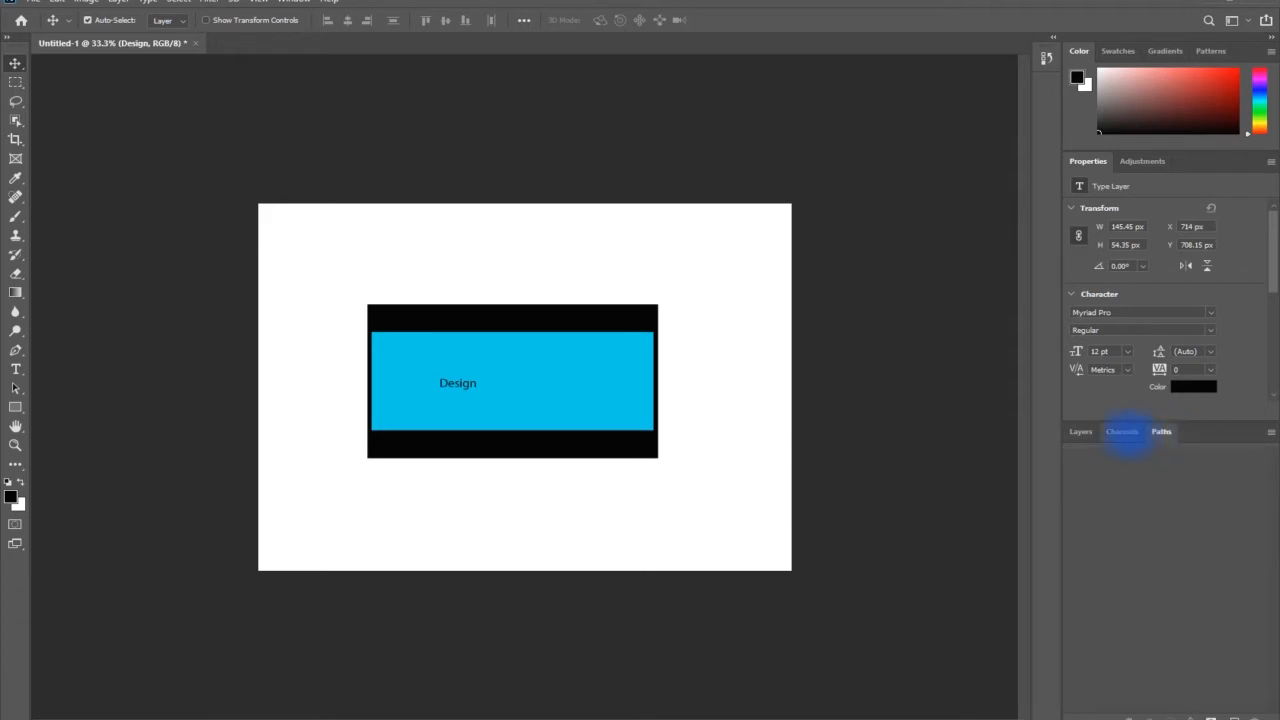
{"action": "left_click", "coordinate": [1122, 431]}
{"action": "left_click", "coordinate": [1161, 431]}
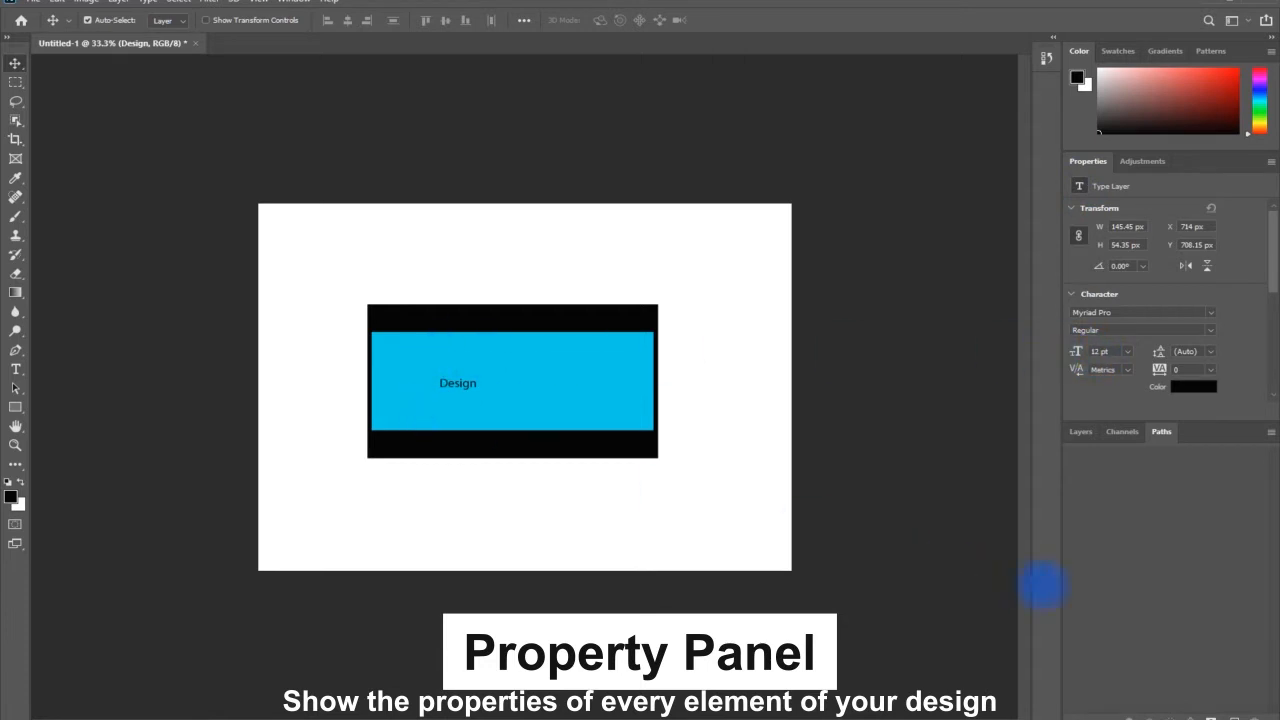
{"action": "left_click", "coordinate": [1080, 431]}
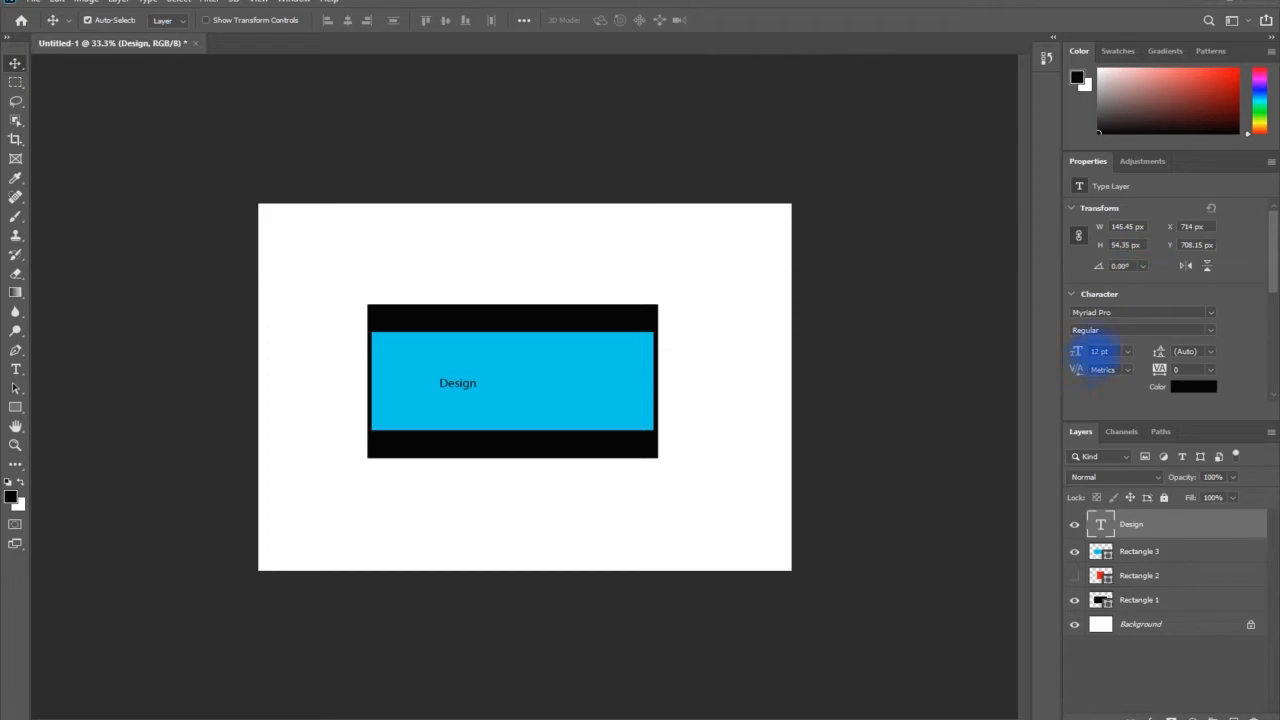
Set the "Design" text to 36 pt and change its font to Minbus
{"action": "left_click", "coordinate": [1127, 351]}
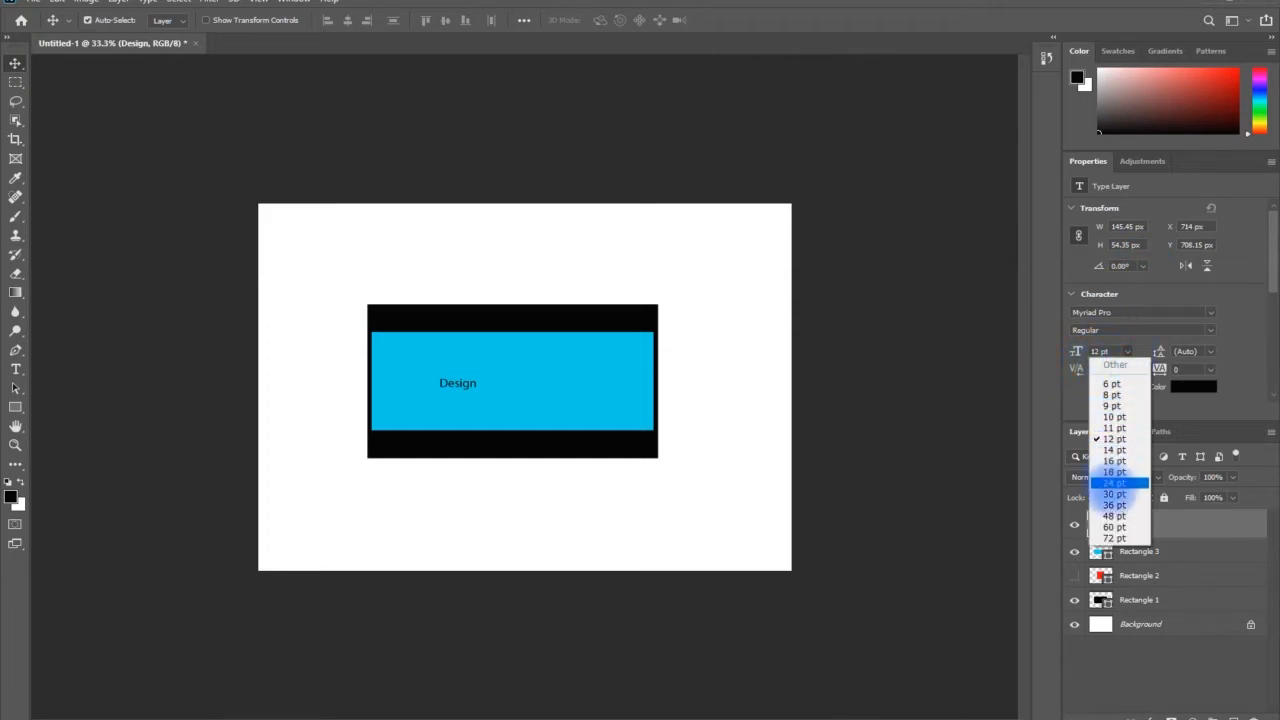
{"action": "left_click", "coordinate": [1114, 505]}
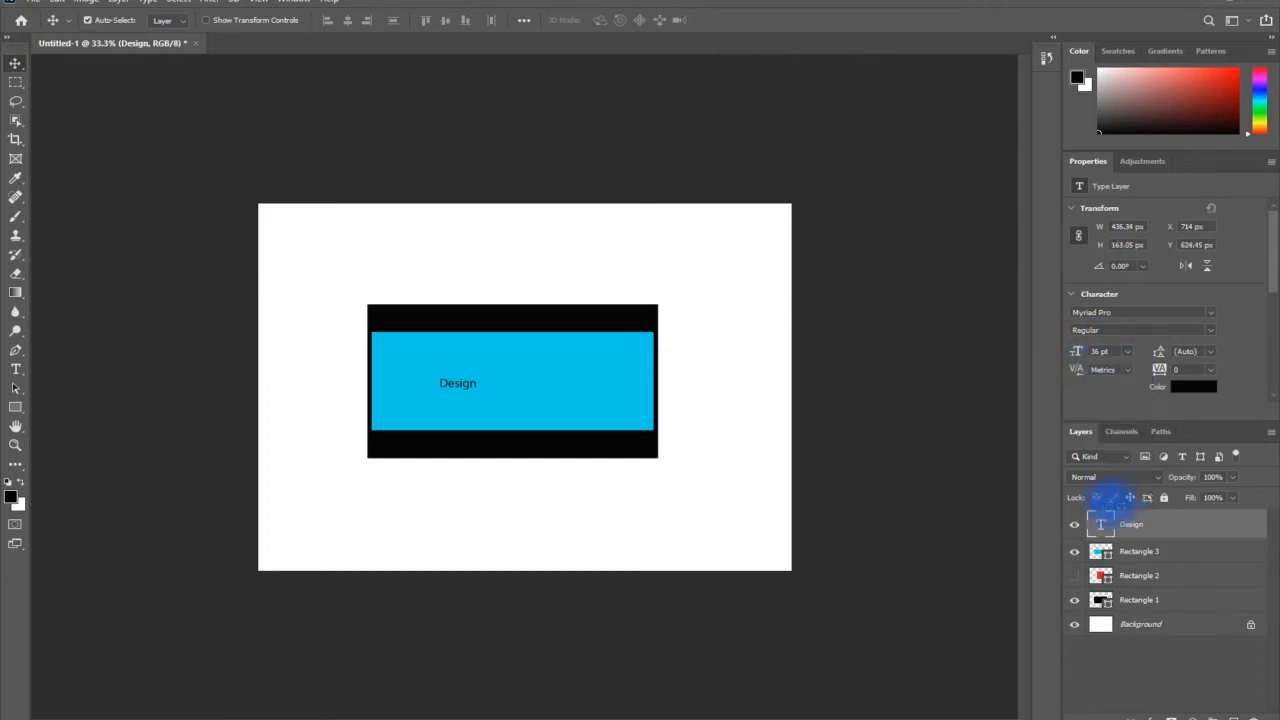
{"action": "left_click", "coordinate": [1210, 312]}
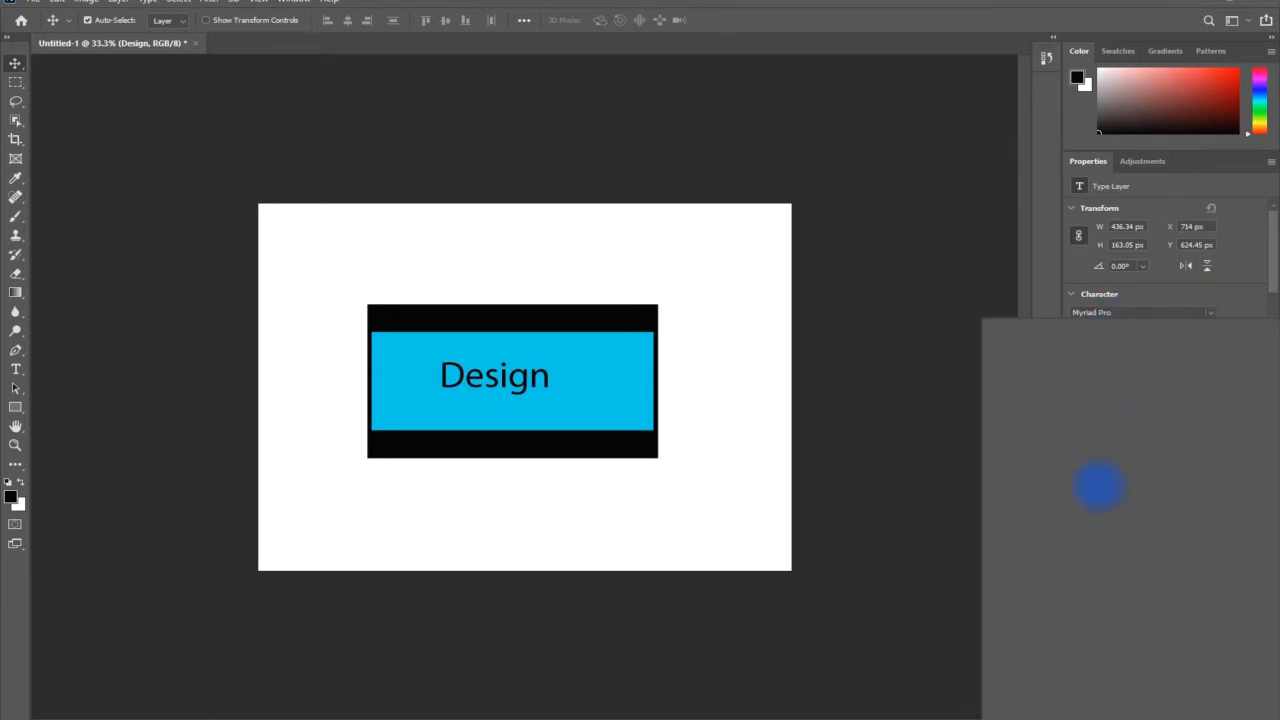
{"action": "scroll", "coordinate": [1112, 450], "scroll_direction": "up", "scroll_amount": 5}
{"action": "left_click", "coordinate": [1120, 445]}
{"action": "left_click", "coordinate": [1210, 312]}
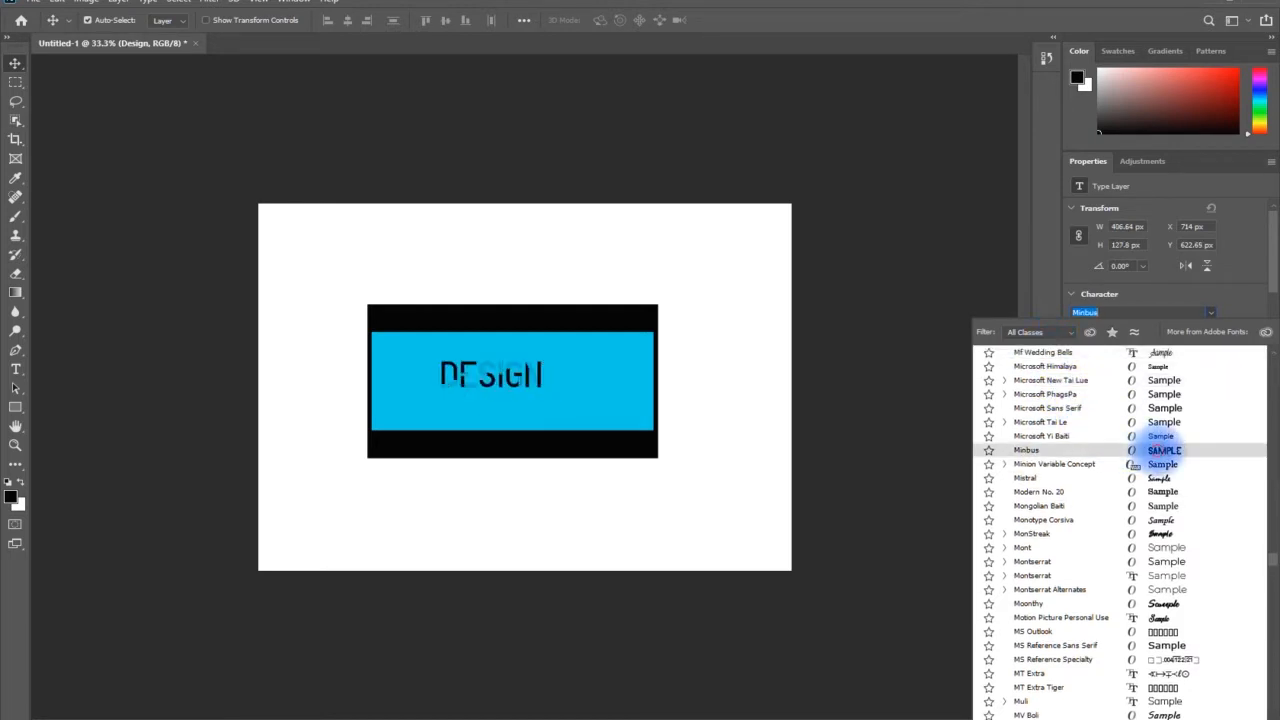
{"action": "left_click", "coordinate": [1163, 451]}
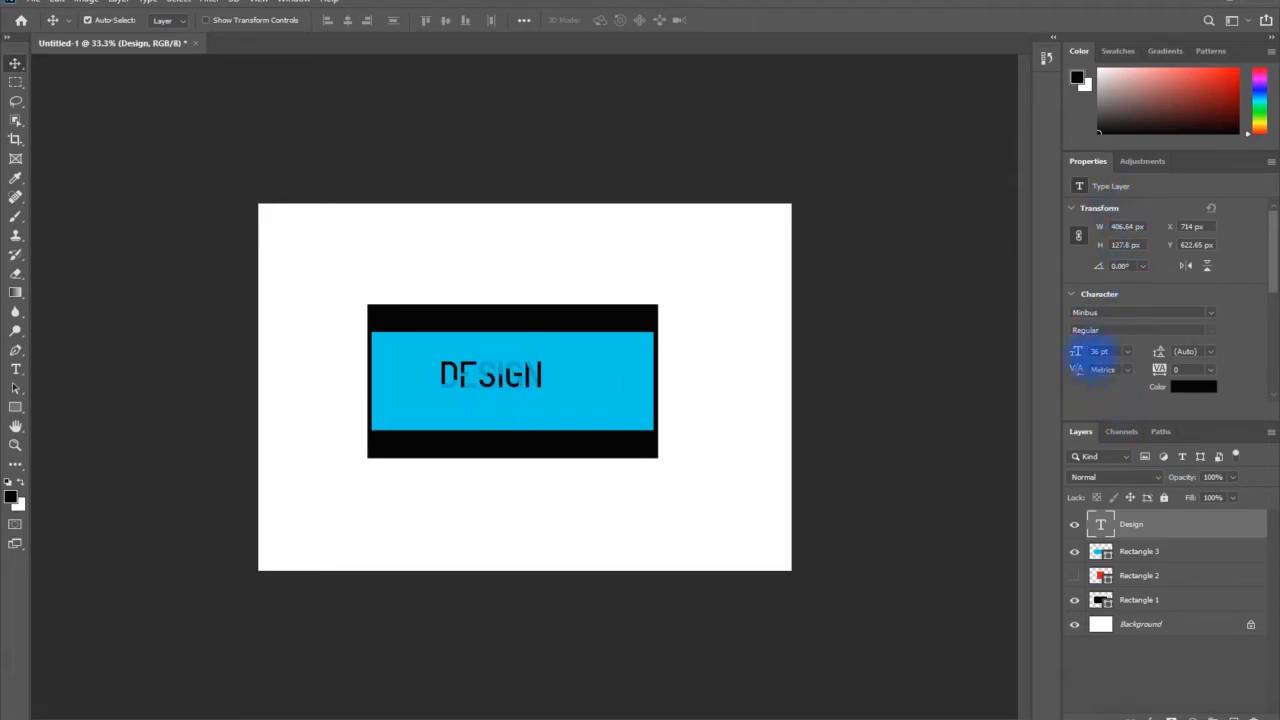
Set the "Design" text to 60 pt and reposition it near the middle of the blue rectangle
{"action": "left_click", "coordinate": [1127, 351]}
{"action": "left_click", "coordinate": [1110, 522]}
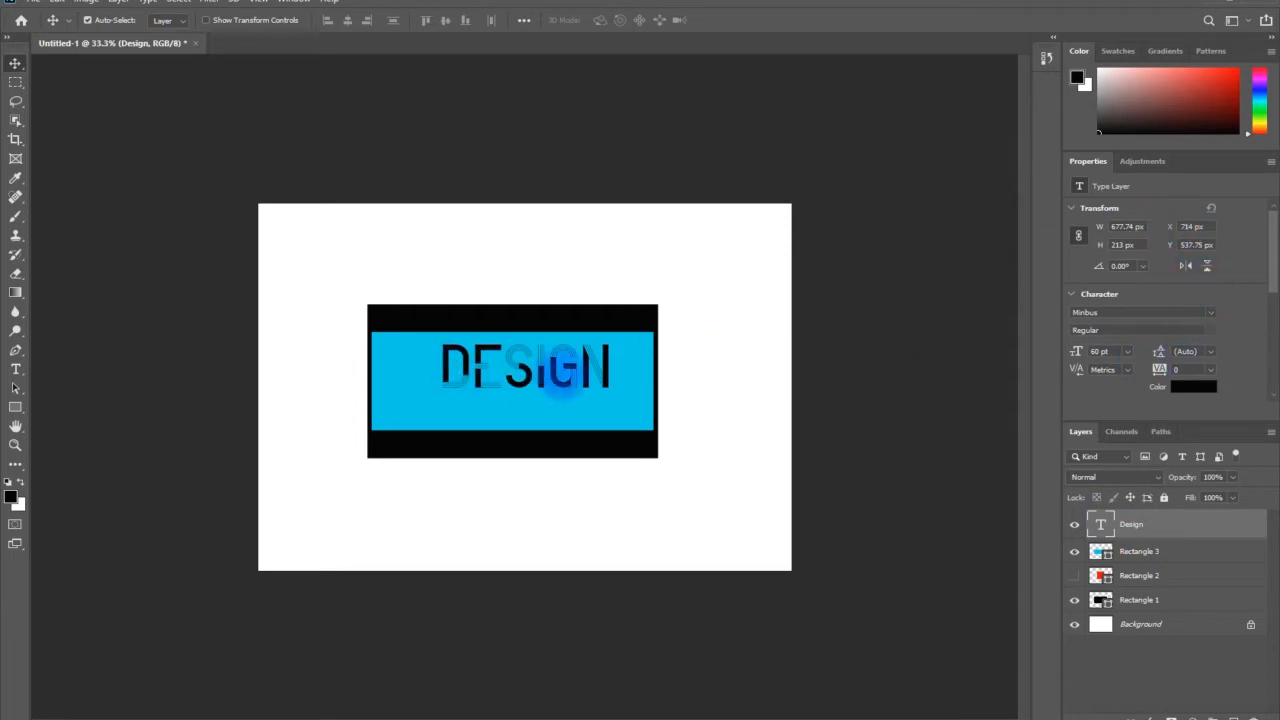
{"action": "left_click_drag", "start_coordinate": [558, 368], "coordinate": [543, 388]}
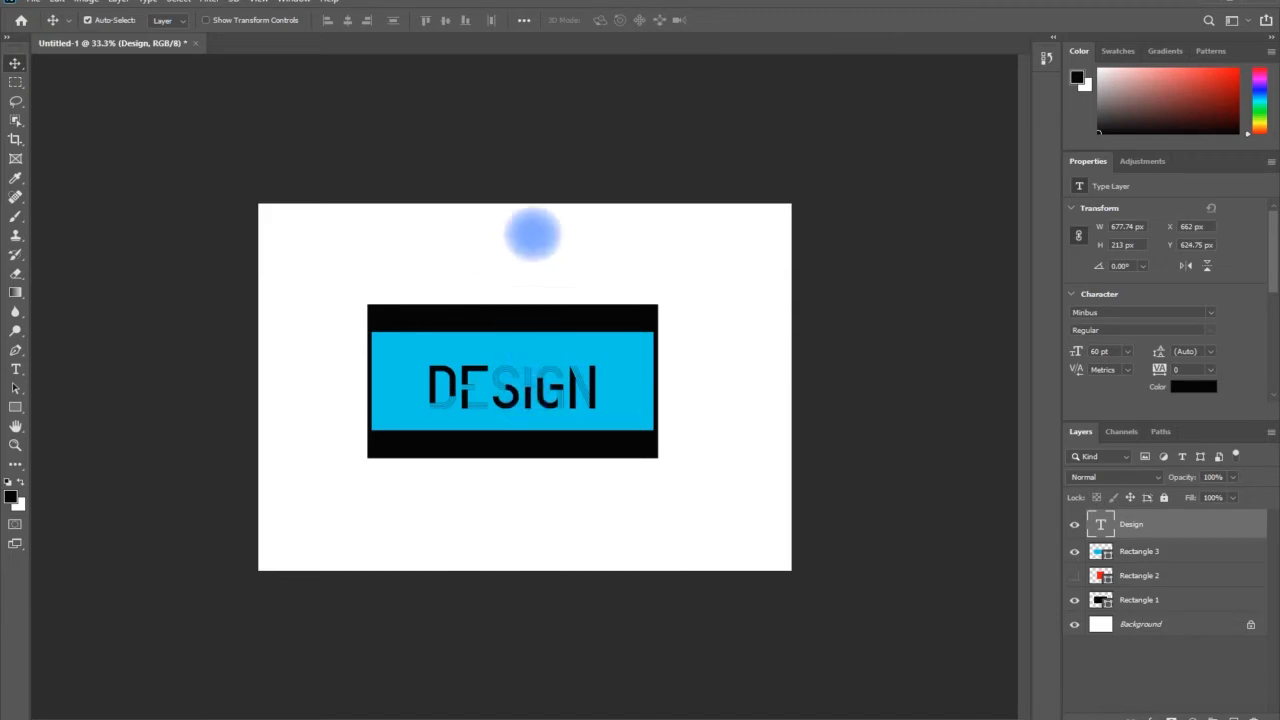
Examine the available adjustments, then view the color swatches, gradients and patterns
{"action": "left_click", "coordinate": [1142, 161]}
{"action": "left_click", "coordinate": [1142, 161]}
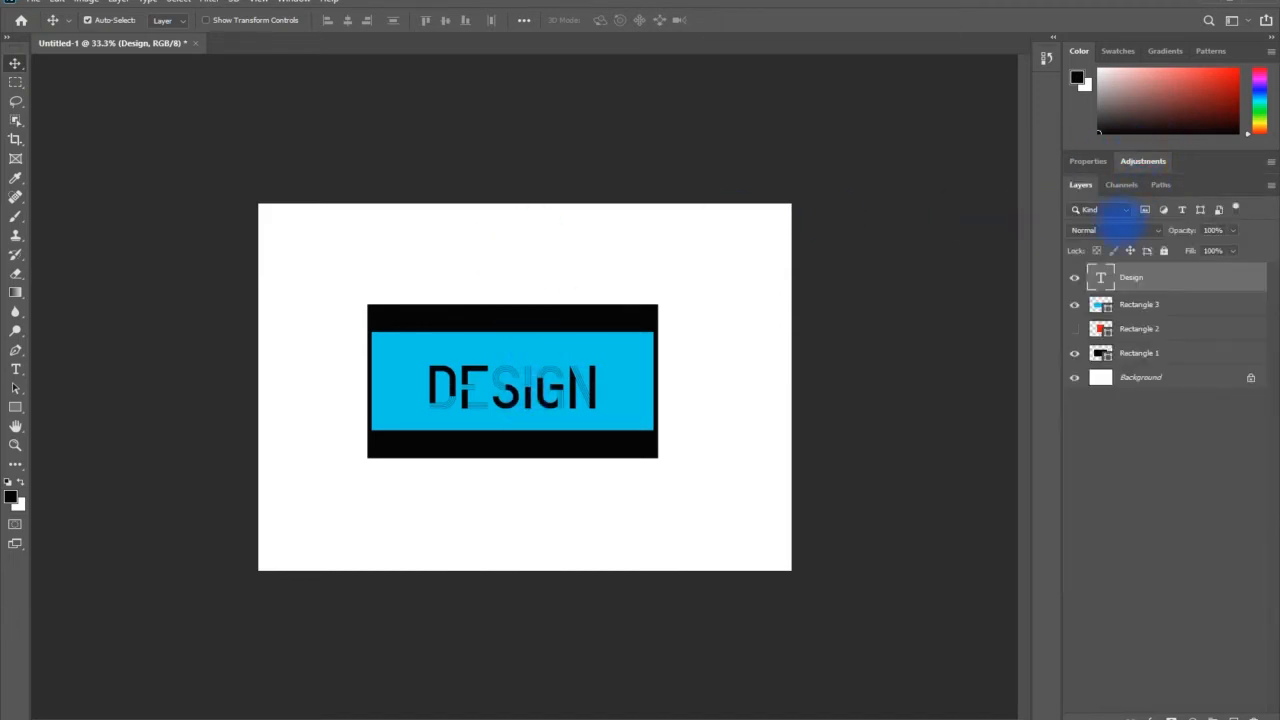
{"action": "left_click", "coordinate": [1142, 161]}
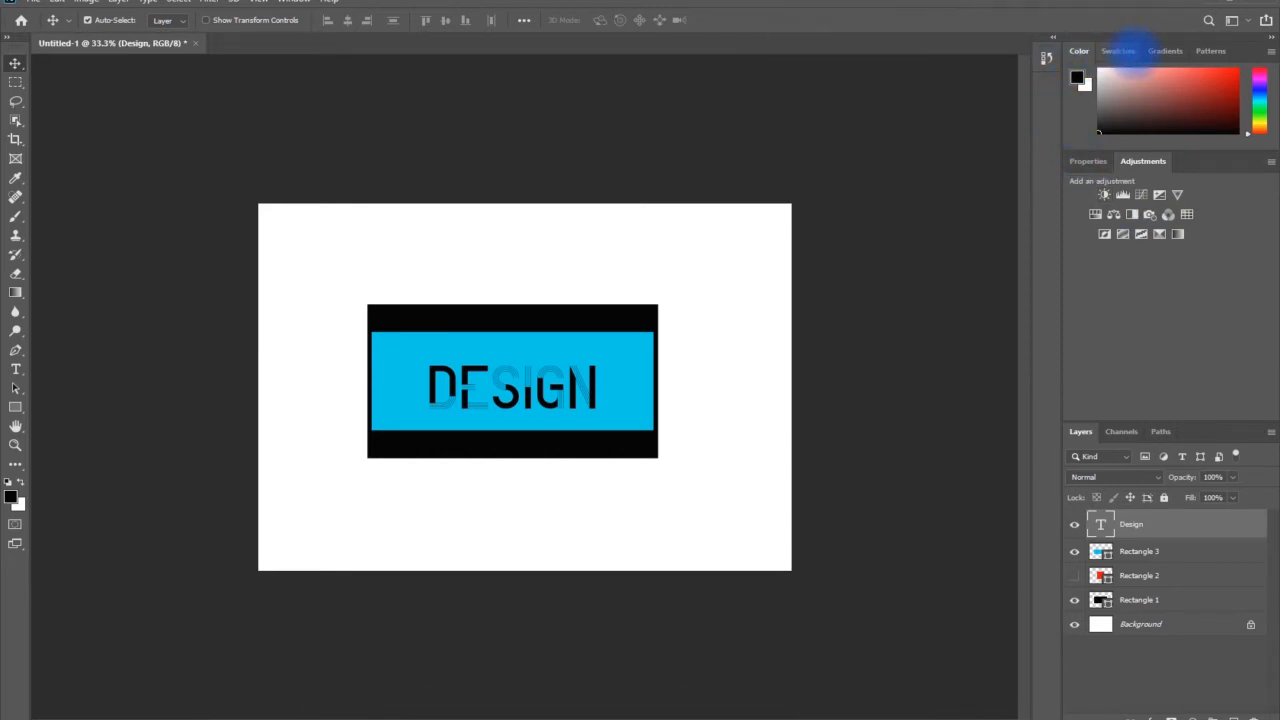
{"action": "left_click", "coordinate": [1119, 51]}
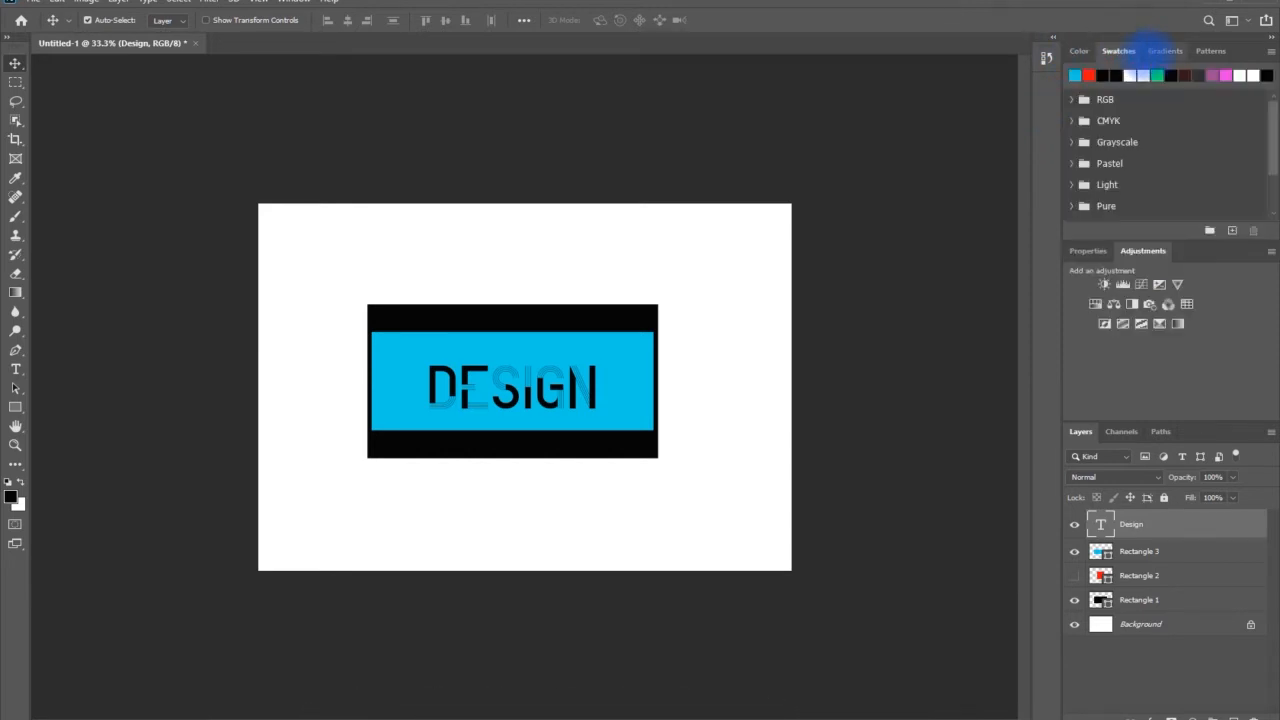
{"action": "left_click", "coordinate": [1165, 51]}
{"action": "left_click", "coordinate": [1212, 51]}
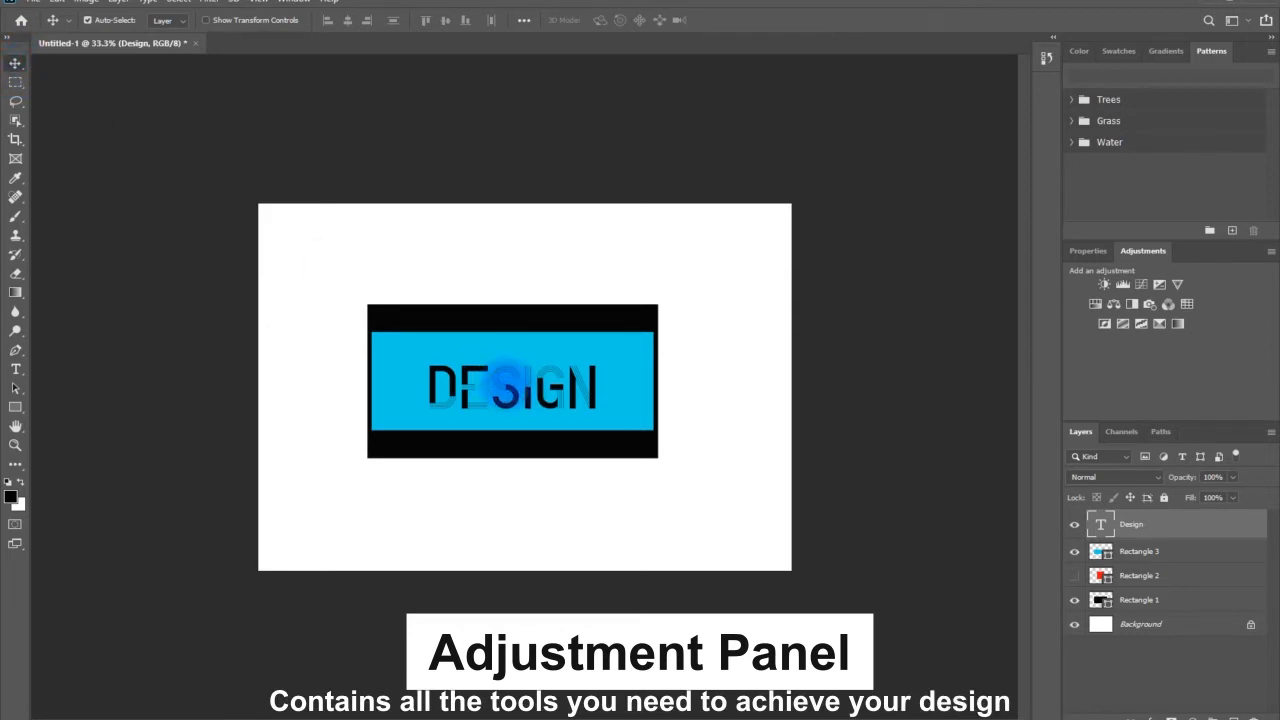
Nudge the "Design" text slightly up on the canvas, and select the blue rectangle followed by the black one
{"action": "mouse_move", "coordinate": [505, 380]}
{"action": "left_mouse_down"}
{"action": "mouse_move", "coordinate": [551, 376]}
{"action": "mouse_move", "coordinate": [466, 378]}
{"action": "mouse_move", "coordinate": [543, 378]}
{"action": "mouse_move", "coordinate": [512, 372]}
{"action": "left_mouse_up"}
{"action": "left_click", "coordinate": [506, 334]}
{"action": "left_click", "coordinate": [513, 323]}
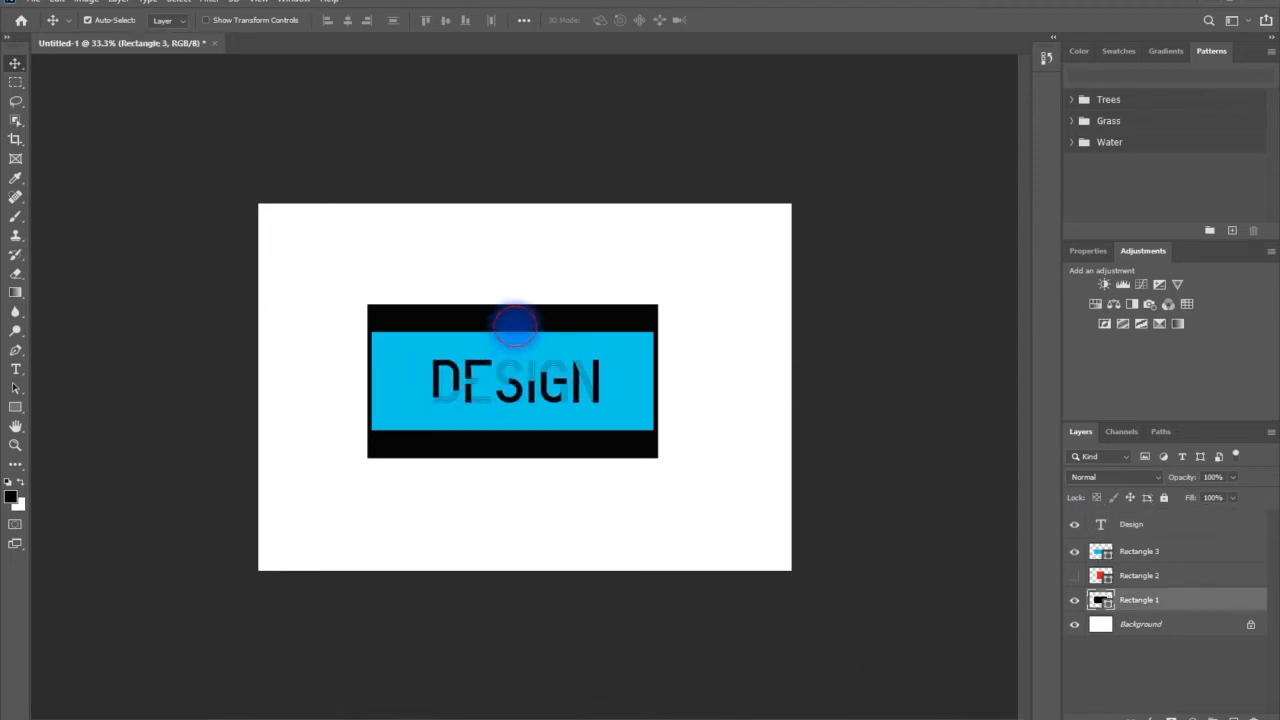
{"action": "left_click", "coordinate": [507, 452]}
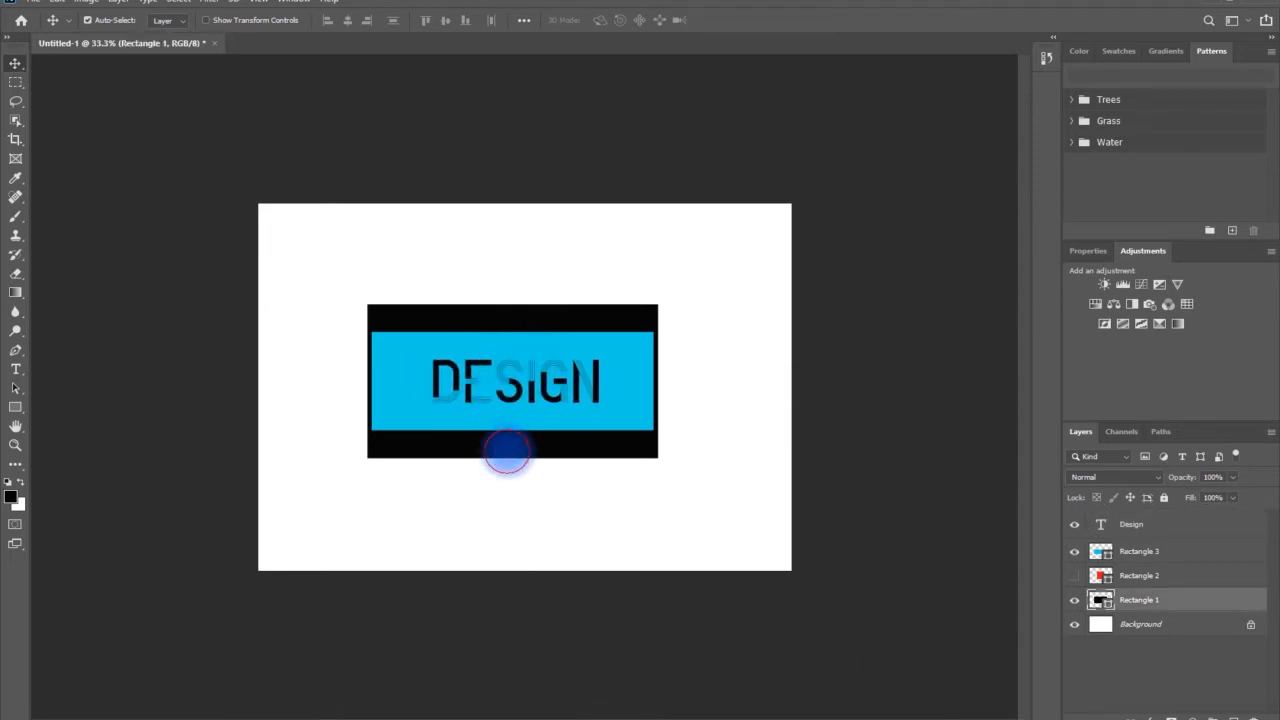
{"action": "left_click", "coordinate": [471, 318]}
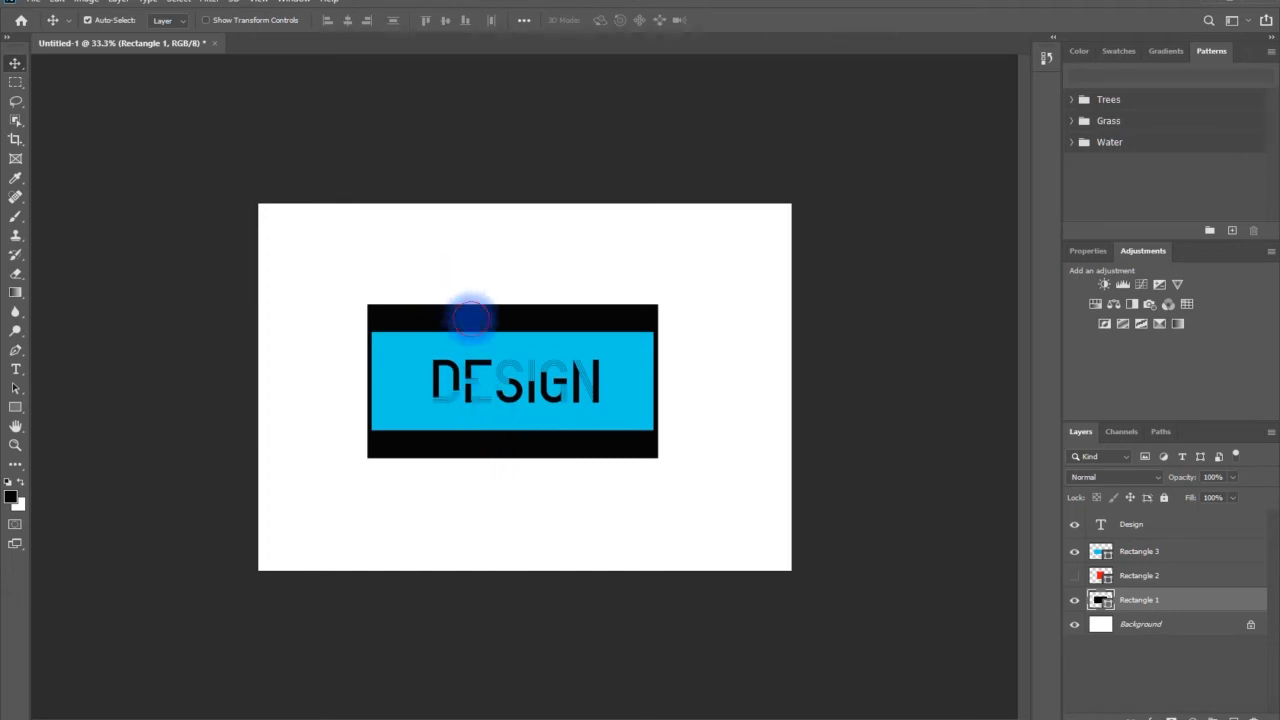
{"action": "mouse_move", "coordinate": [471, 318]}
{"action": "left_mouse_down"}
{"action": "mouse_move", "coordinate": [475, 278]}
{"action": "mouse_move", "coordinate": [470, 317]}
{"action": "left_mouse_up"}
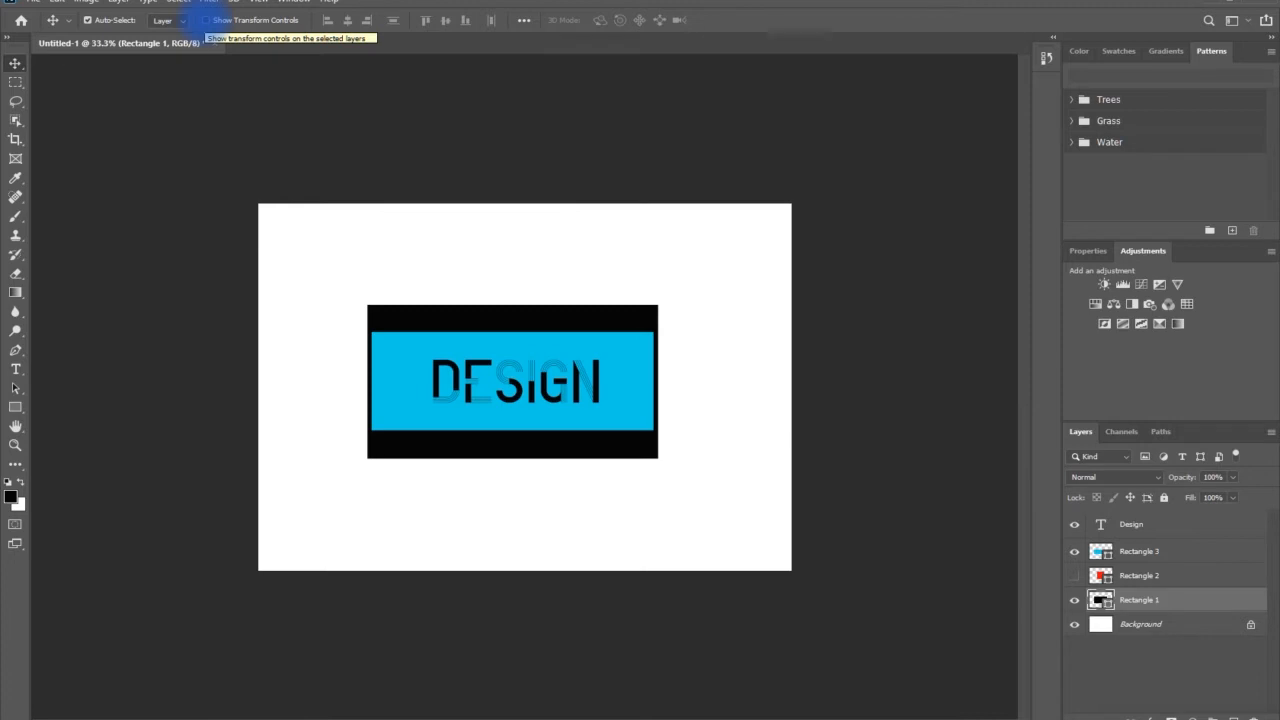
Turn on the Move tool's transform controls and move the blue rectangle up near the top edge of the black rectangle
{"action": "left_click", "coordinate": [205, 20]}
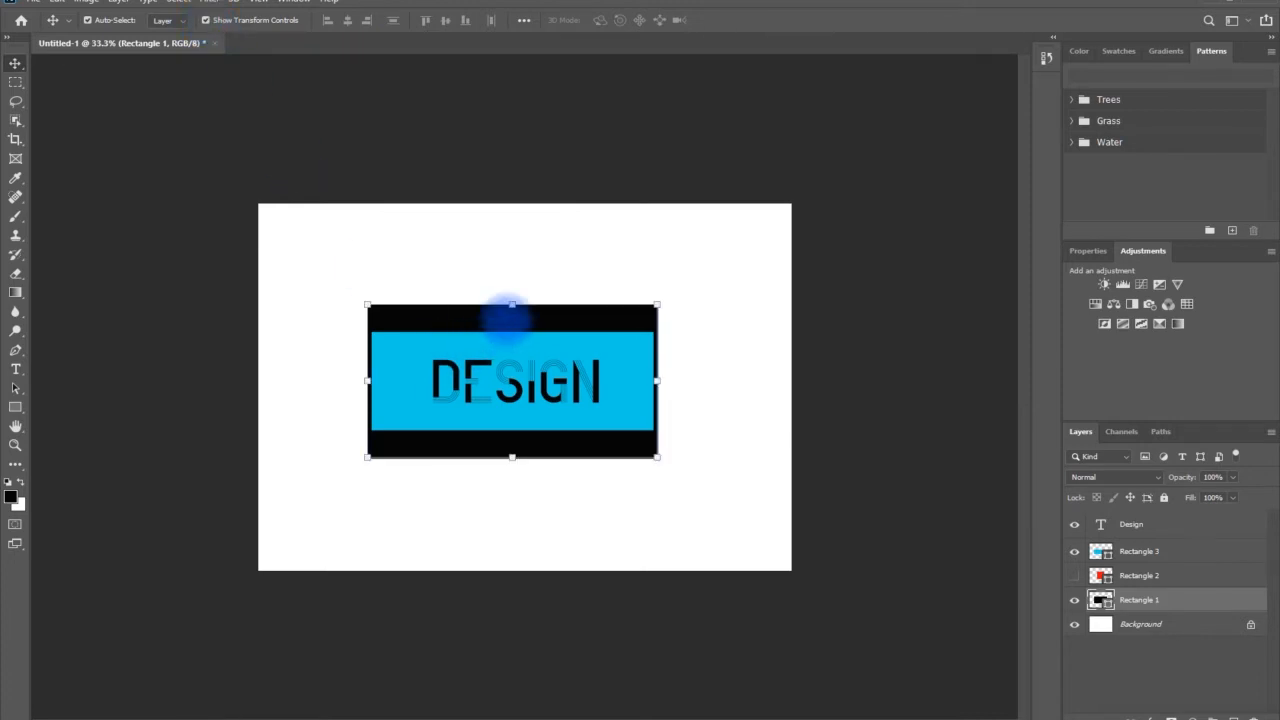
{"action": "left_click", "coordinate": [505, 352]}
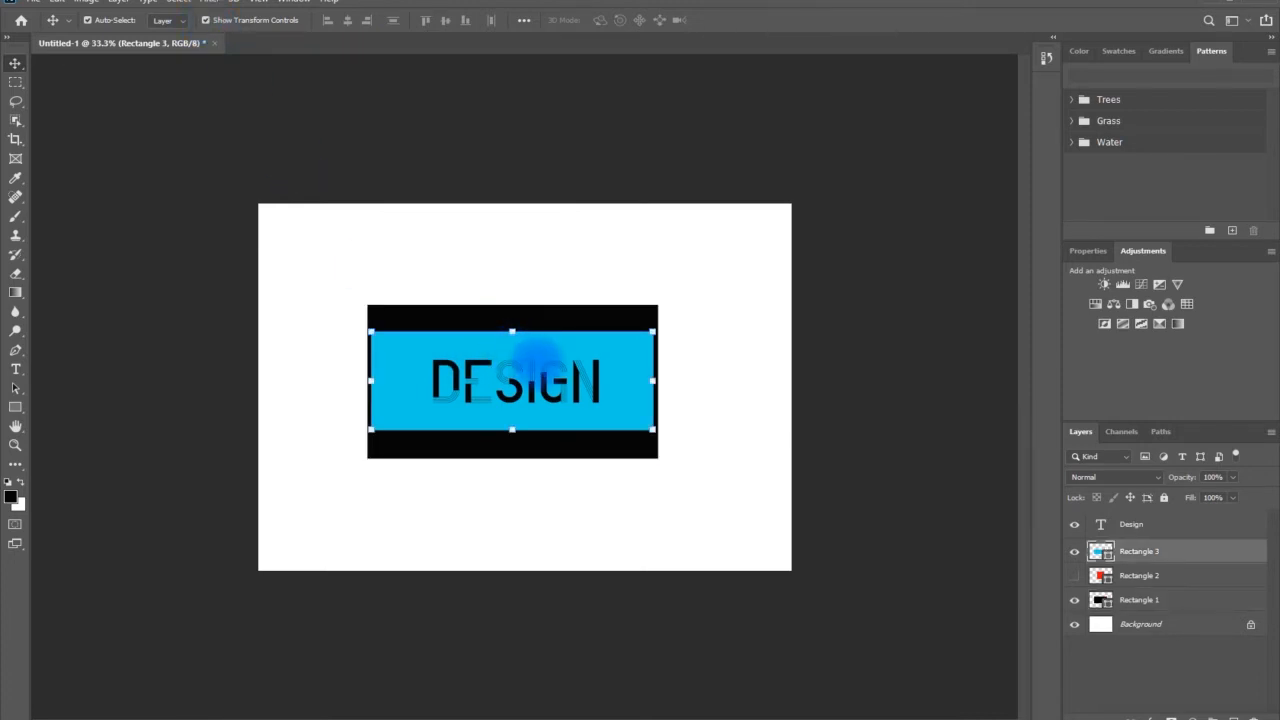
{"action": "left_click", "coordinate": [590, 385]}
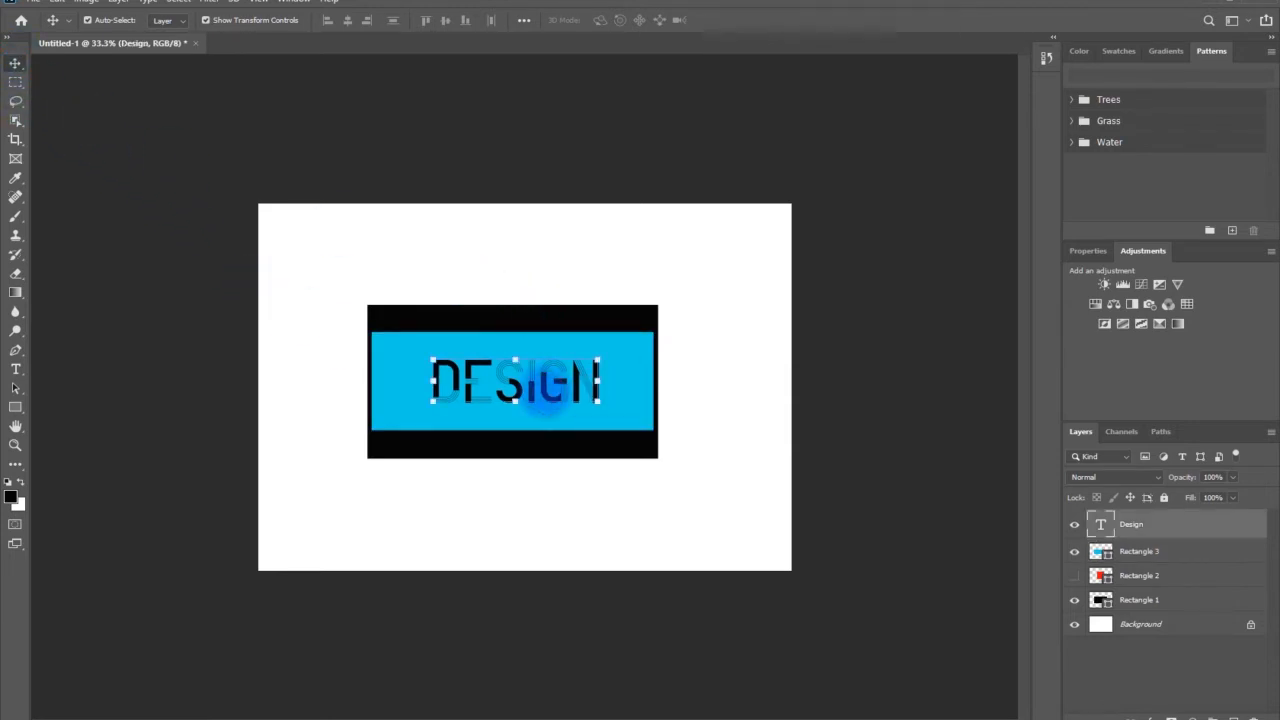
{"action": "left_click", "coordinate": [574, 332]}
{"action": "left_click_drag", "start_coordinate": [634, 386], "coordinate": [633, 371]}
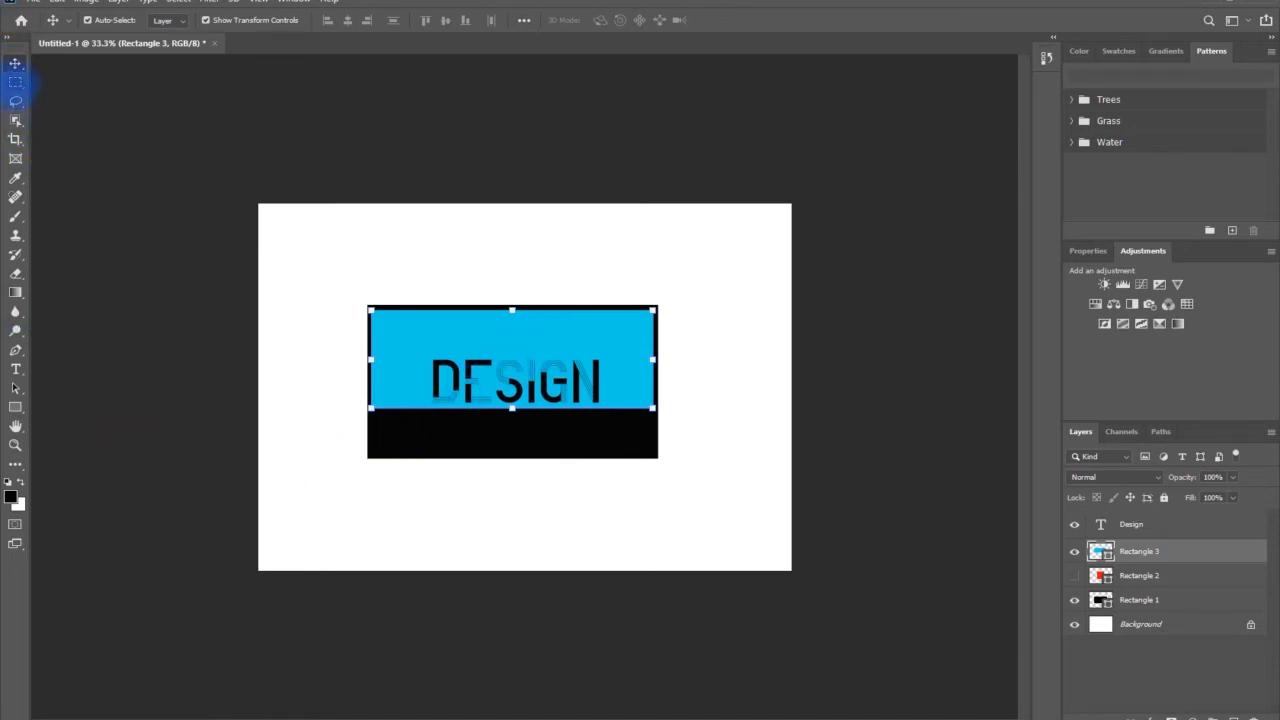
Draw a rectangular marquee selection around the design and clear the selection
{"action": "left_click", "coordinate": [15, 82]}
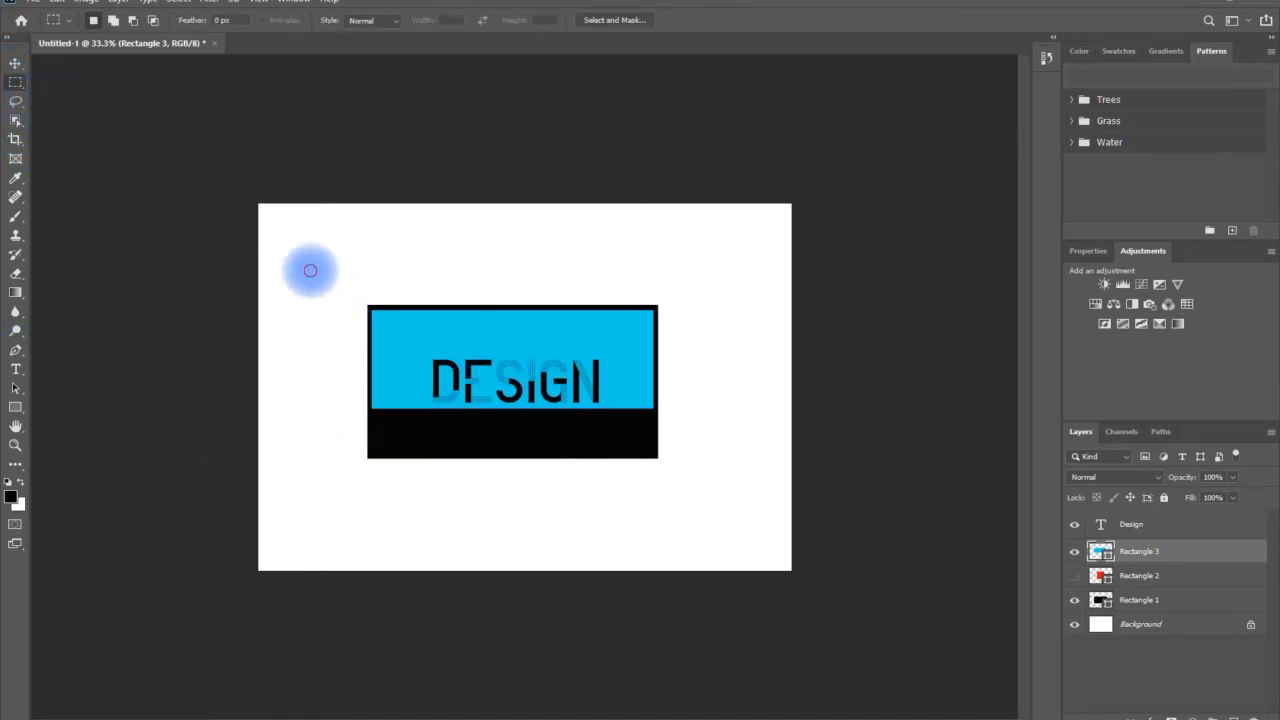
{"action": "left_click_drag", "start_coordinate": [310, 270], "coordinate": [672, 457]}
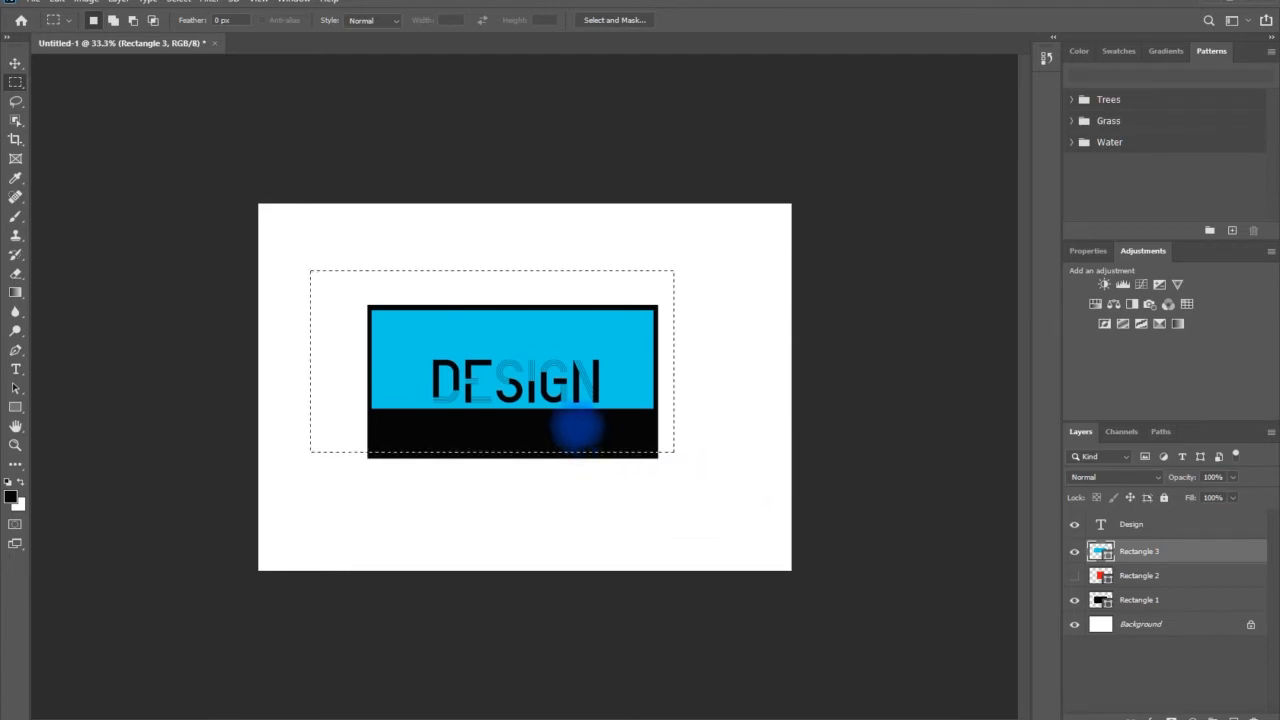
{"action": "left_click", "coordinate": [302, 254]}
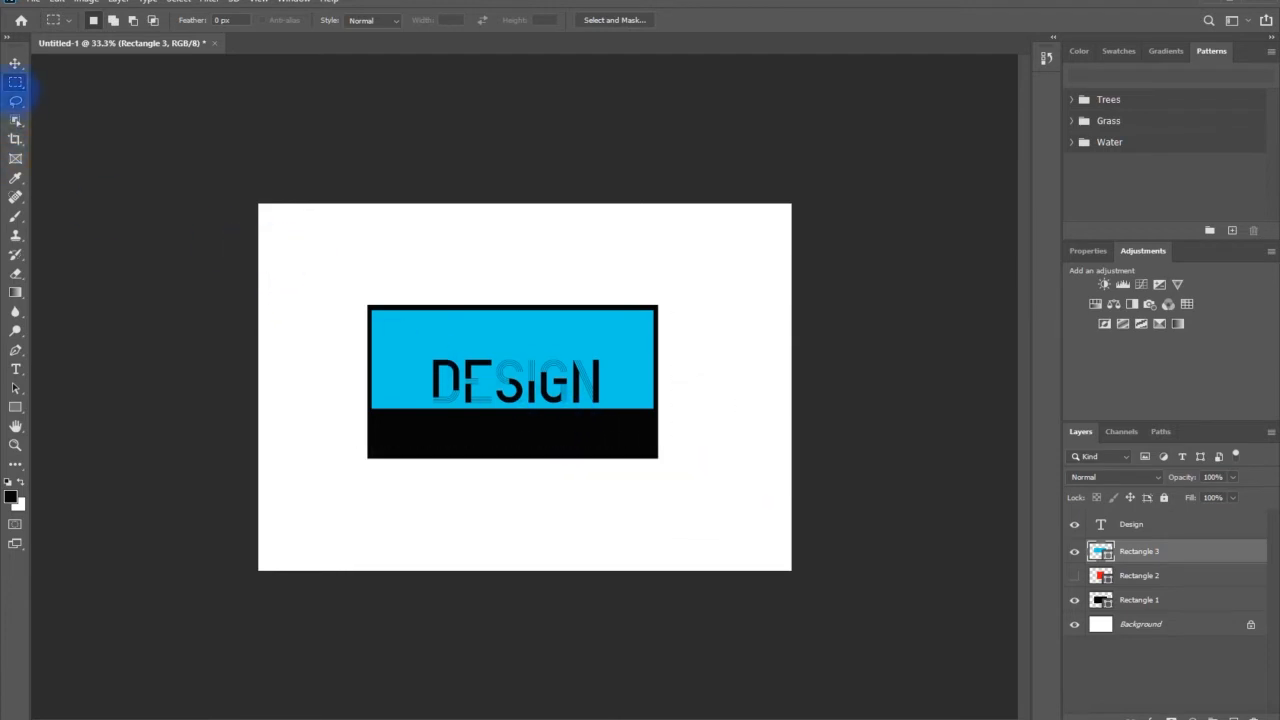
{"action": "left_click", "coordinate": [15, 120]}
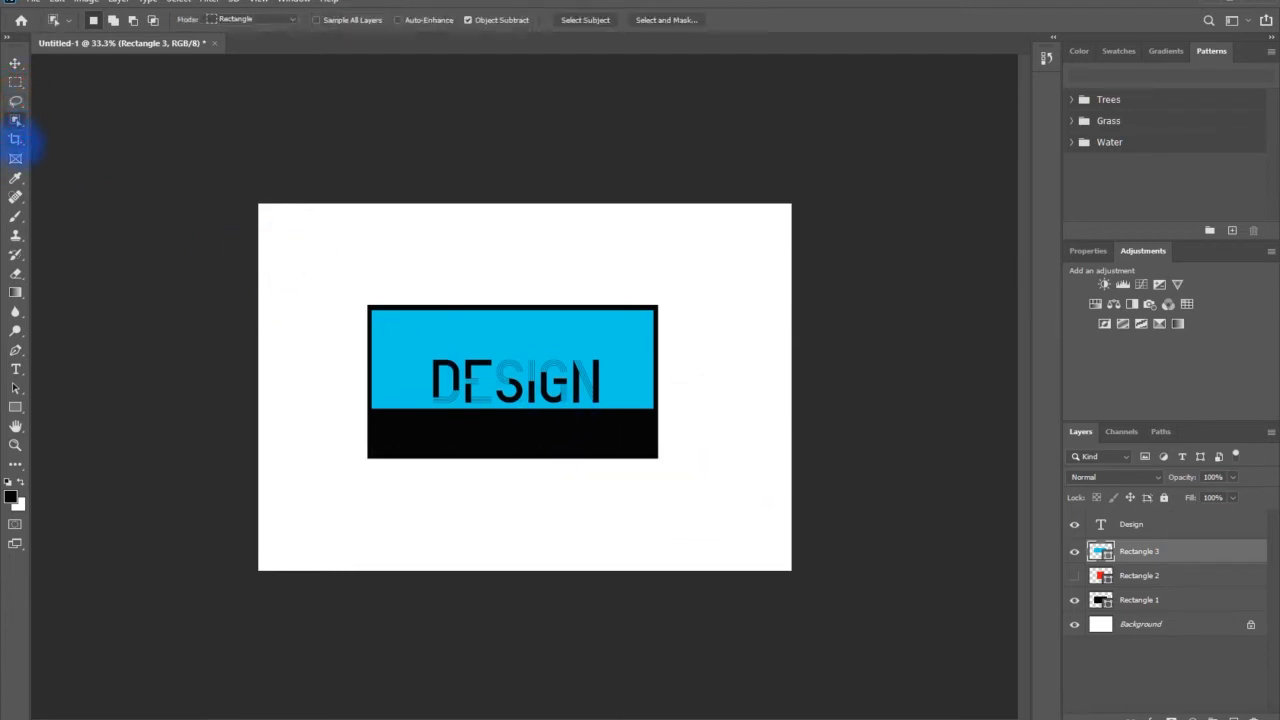
{"action": "left_click", "coordinate": [15, 139]}
{"action": "left_click", "coordinate": [15, 158]}
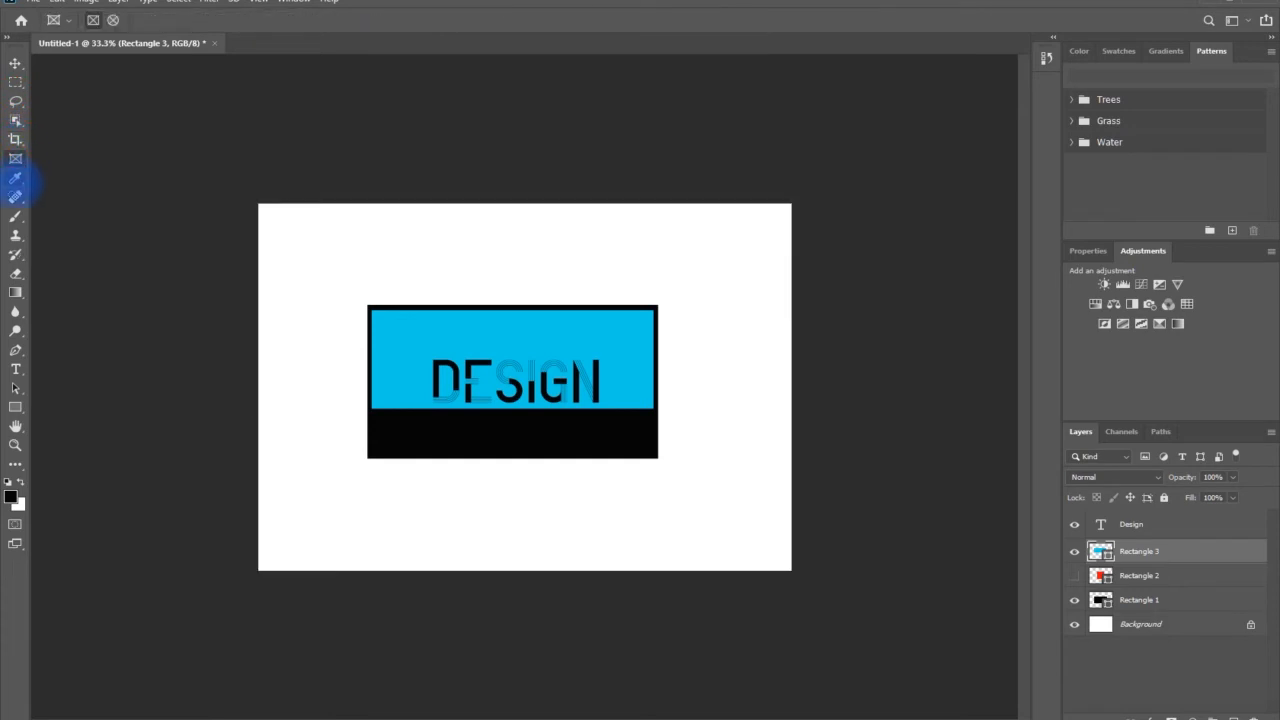
{"action": "left_click", "coordinate": [15, 178]}
{"action": "left_click", "coordinate": [15, 197]}
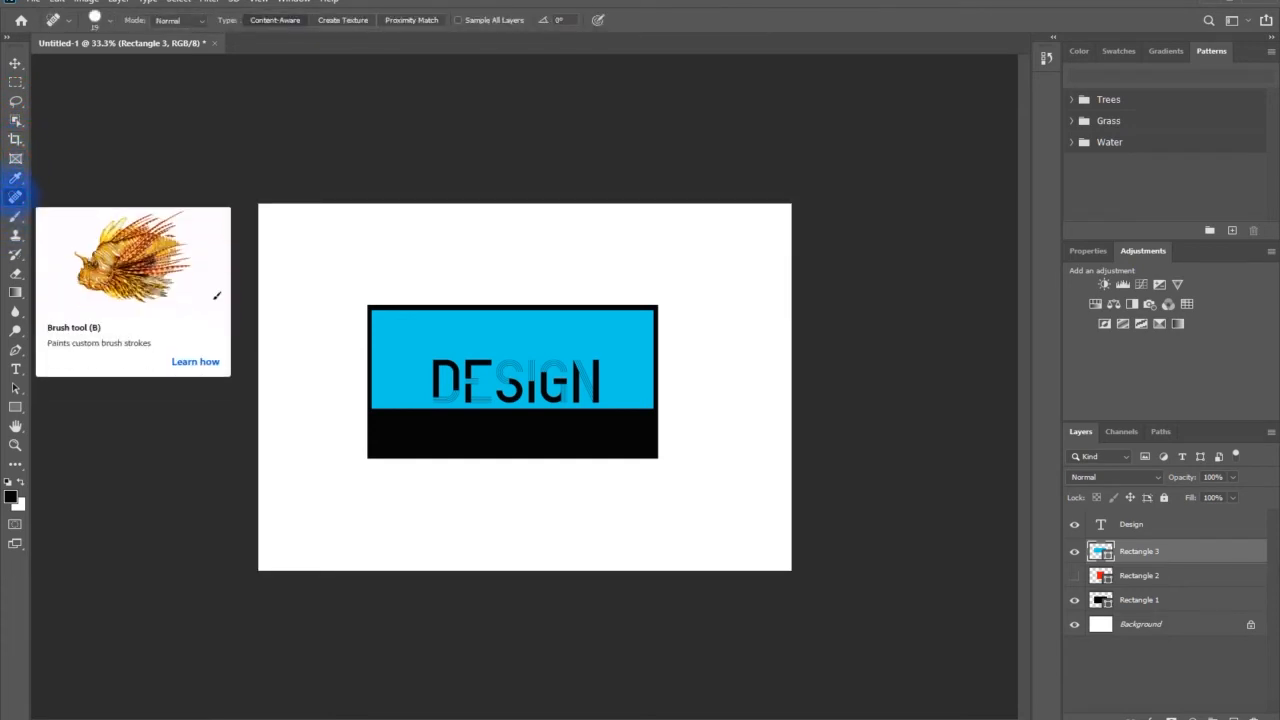
{"action": "left_click", "coordinate": [15, 158]}
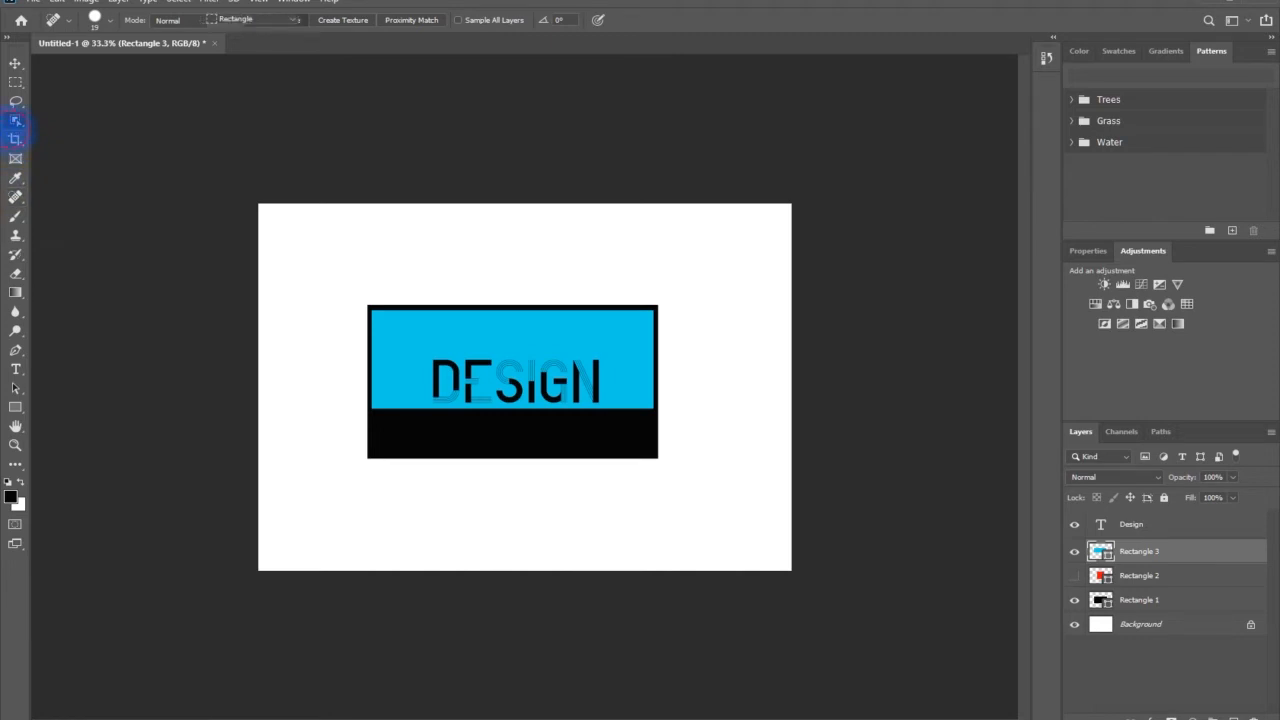
Crop the canvas slightly inward from its upper-left and lower-right corners
{"action": "left_click", "coordinate": [15, 139]}
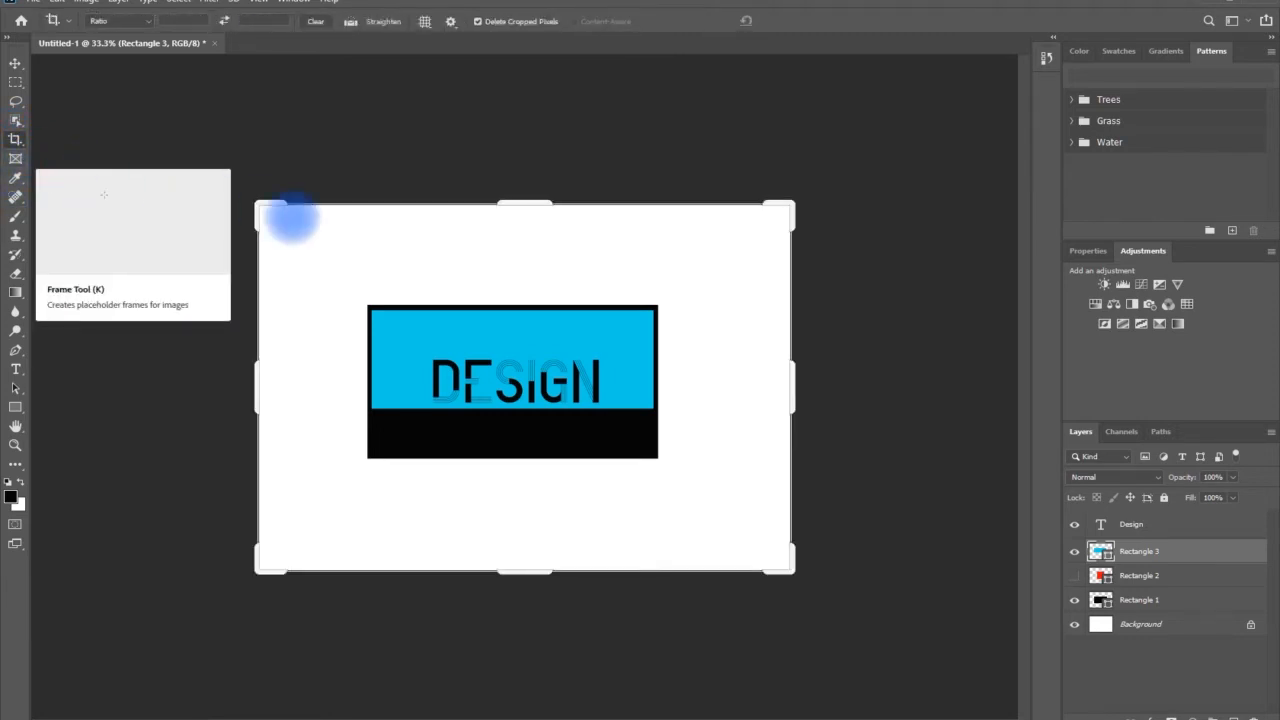
{"action": "left_click_drag", "start_coordinate": [263, 206], "coordinate": [277, 214]}
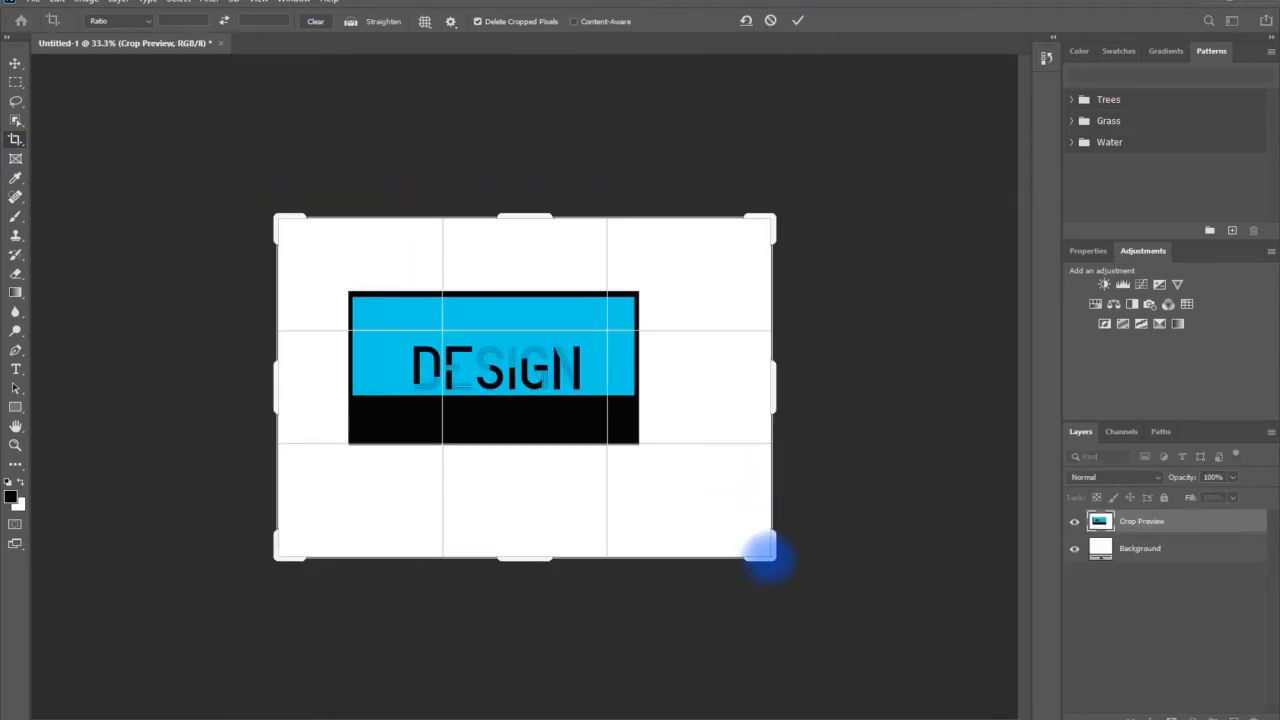
{"action": "left_click_drag", "start_coordinate": [764, 548], "coordinate": [743, 535]}
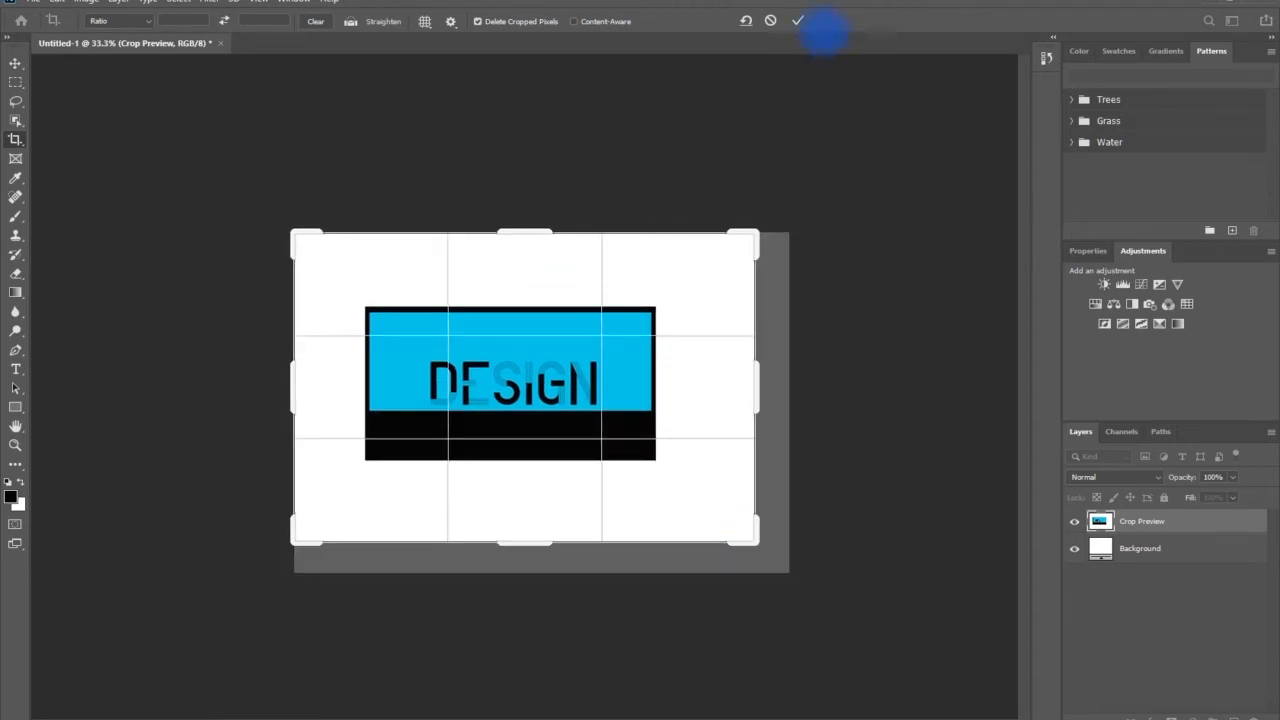
{"action": "left_click", "coordinate": [797, 20]}
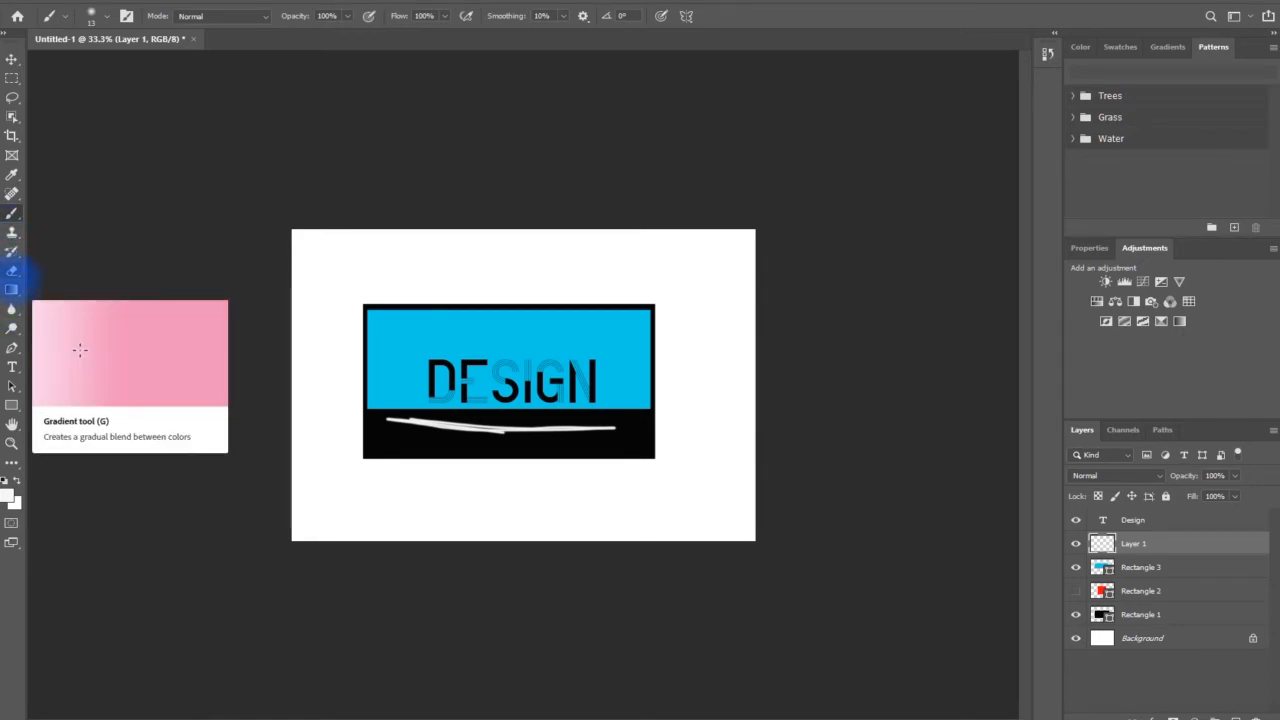
Erase part of the white brush stroke on Layer 1 below the "Design" text
{"action": "left_click", "coordinate": [12, 270]}
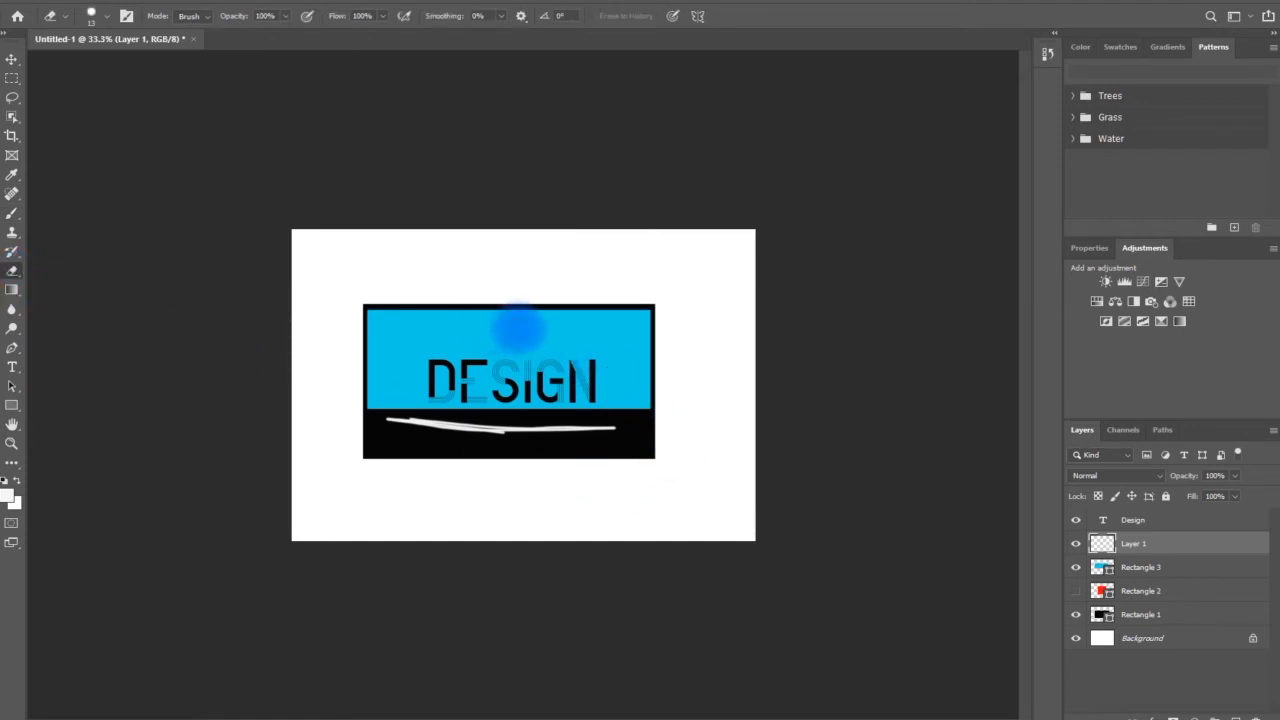
{"action": "mouse_move", "coordinate": [450, 433]}
{"action": "left_mouse_down"}
{"action": "mouse_move", "coordinate": [536, 431]}
{"action": "mouse_move", "coordinate": [414, 427]}
{"action": "mouse_move", "coordinate": [498, 430]}
{"action": "left_mouse_up"}
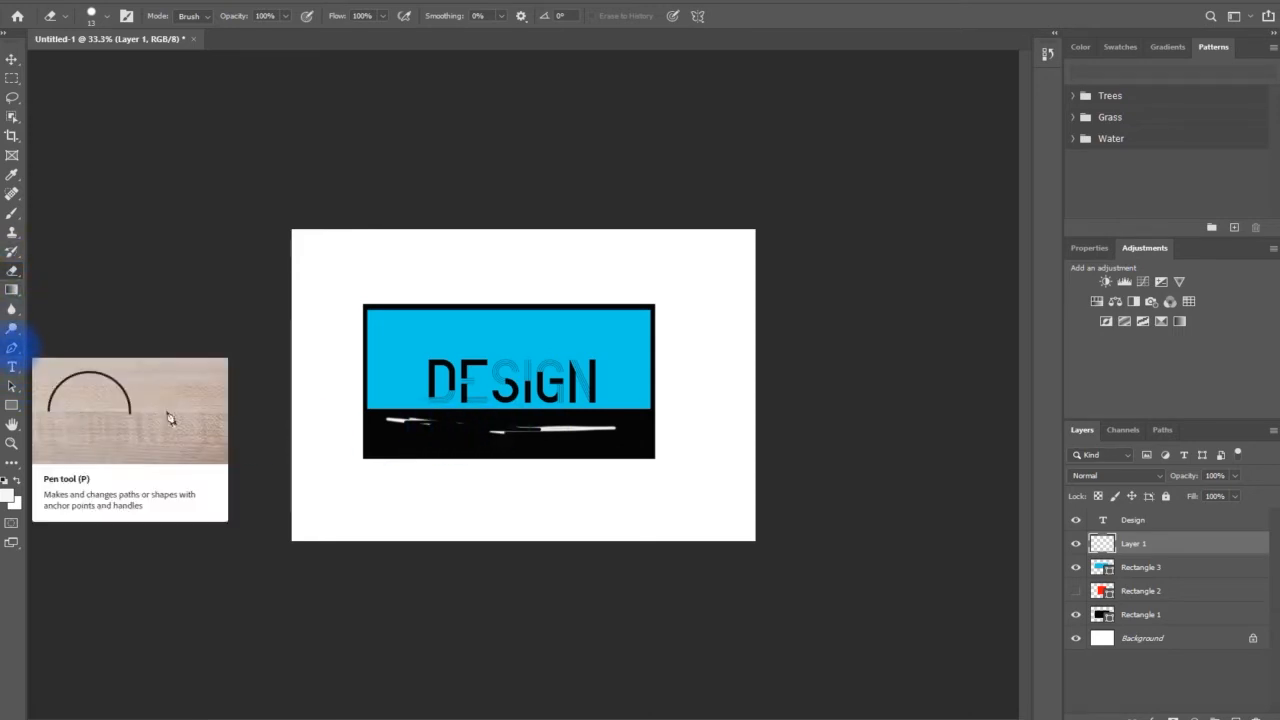
Draw a closed, curved five-point path around the design with the Pen tool
{"action": "left_click", "coordinate": [12, 348]}
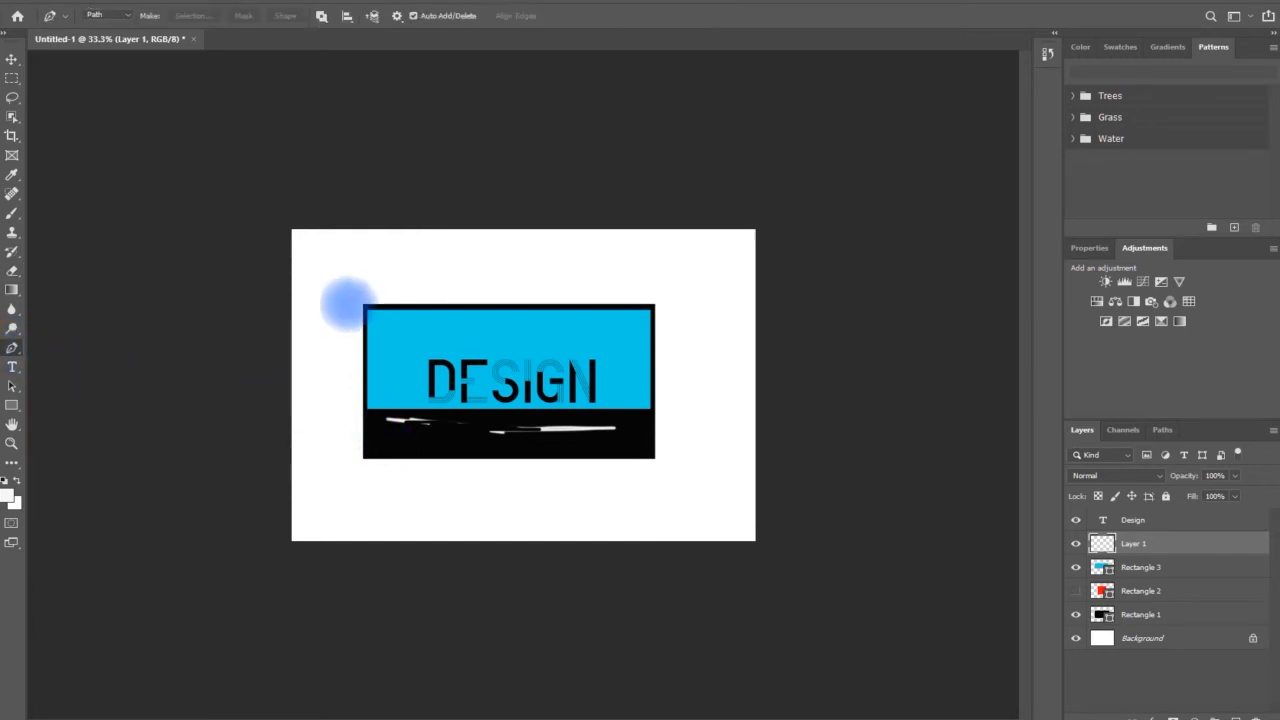
{"action": "left_click_drag", "start_coordinate": [356, 273], "coordinate": [466, 273]}
{"action": "left_click_drag", "start_coordinate": [580, 266], "coordinate": [621, 289]}
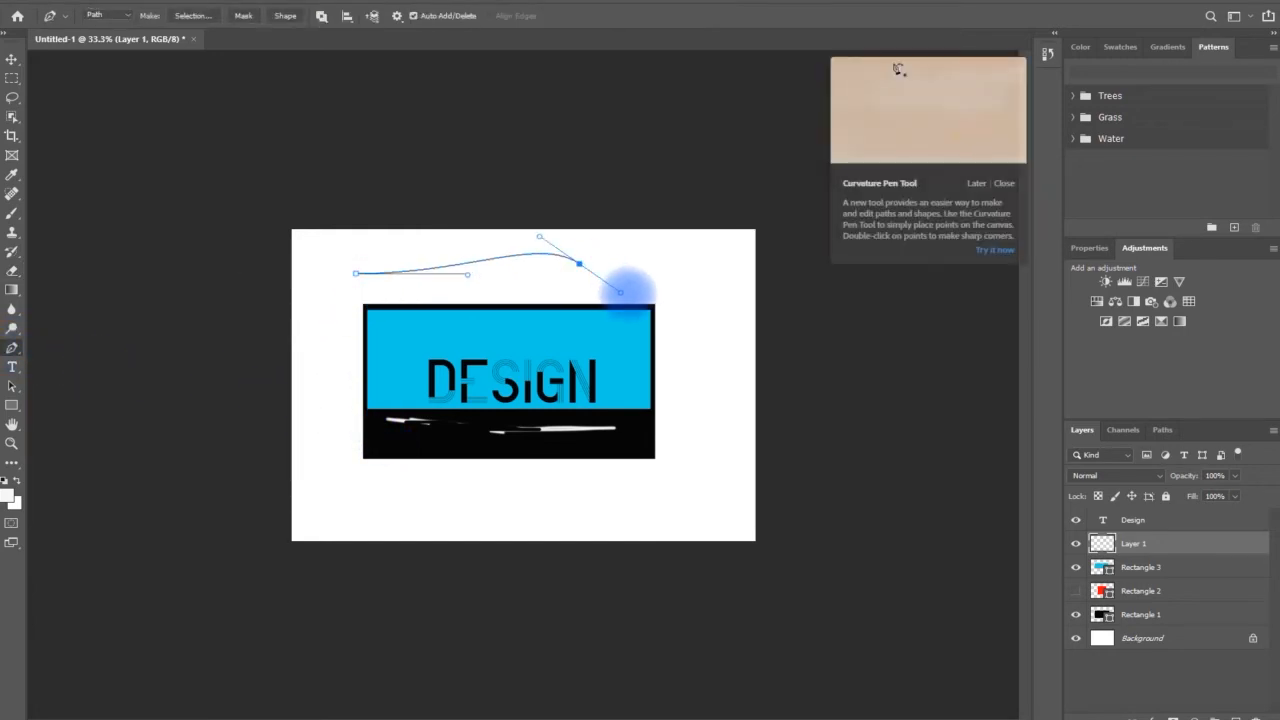
{"action": "left_click_drag", "start_coordinate": [700, 372], "coordinate": [722, 367]}
{"action": "left_click_drag", "start_coordinate": [687, 478], "coordinate": [595, 506]}
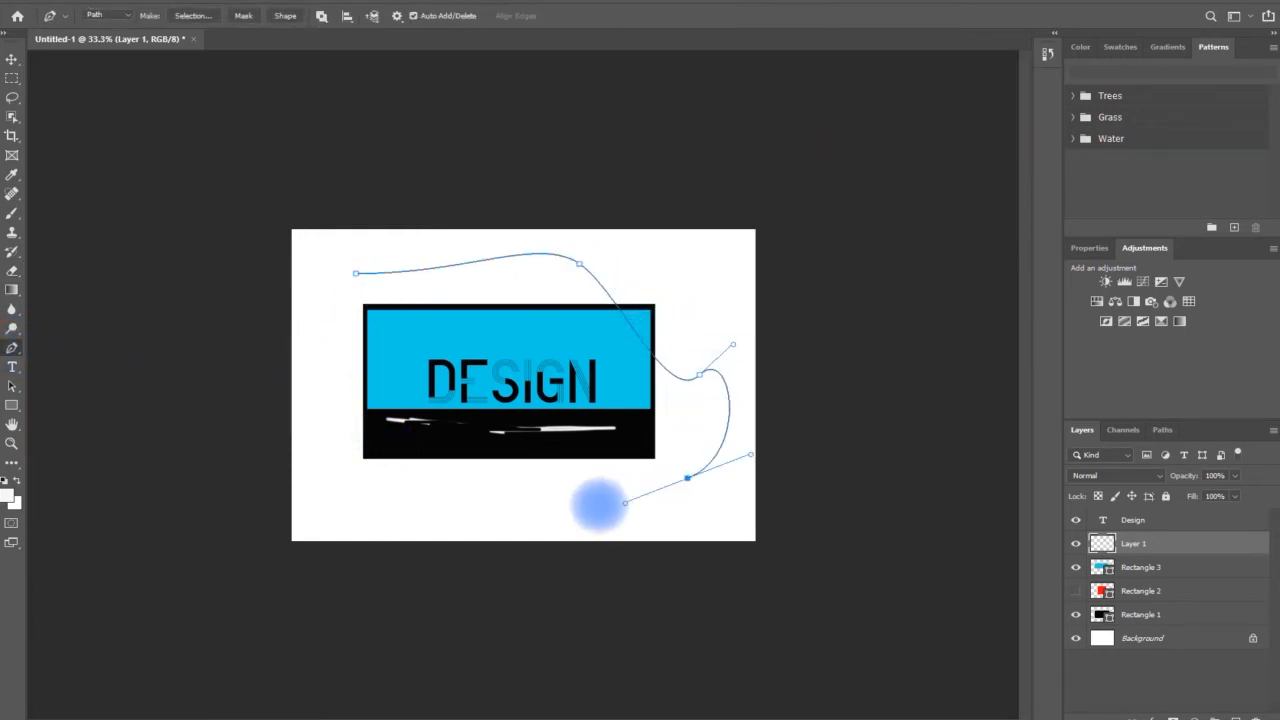
{"action": "left_click_drag", "start_coordinate": [320, 428], "coordinate": [325, 381]}
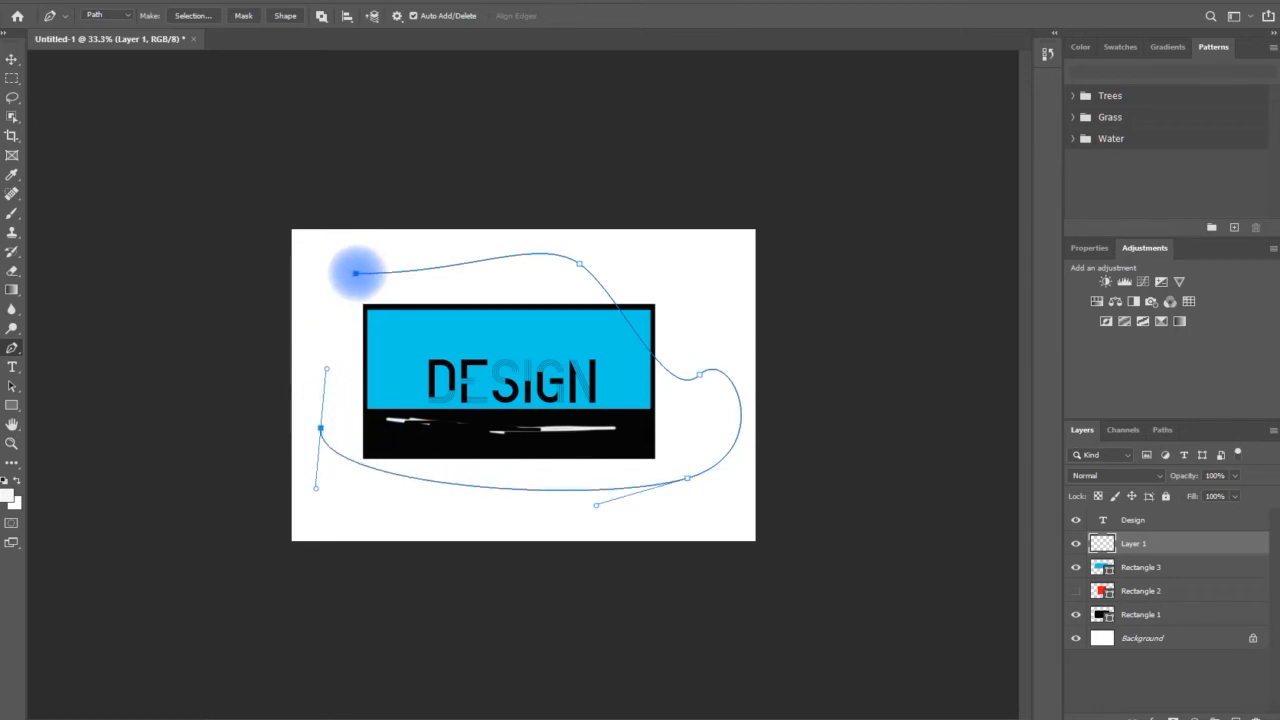
{"action": "left_click_drag", "start_coordinate": [355, 272], "coordinate": [374, 254]}
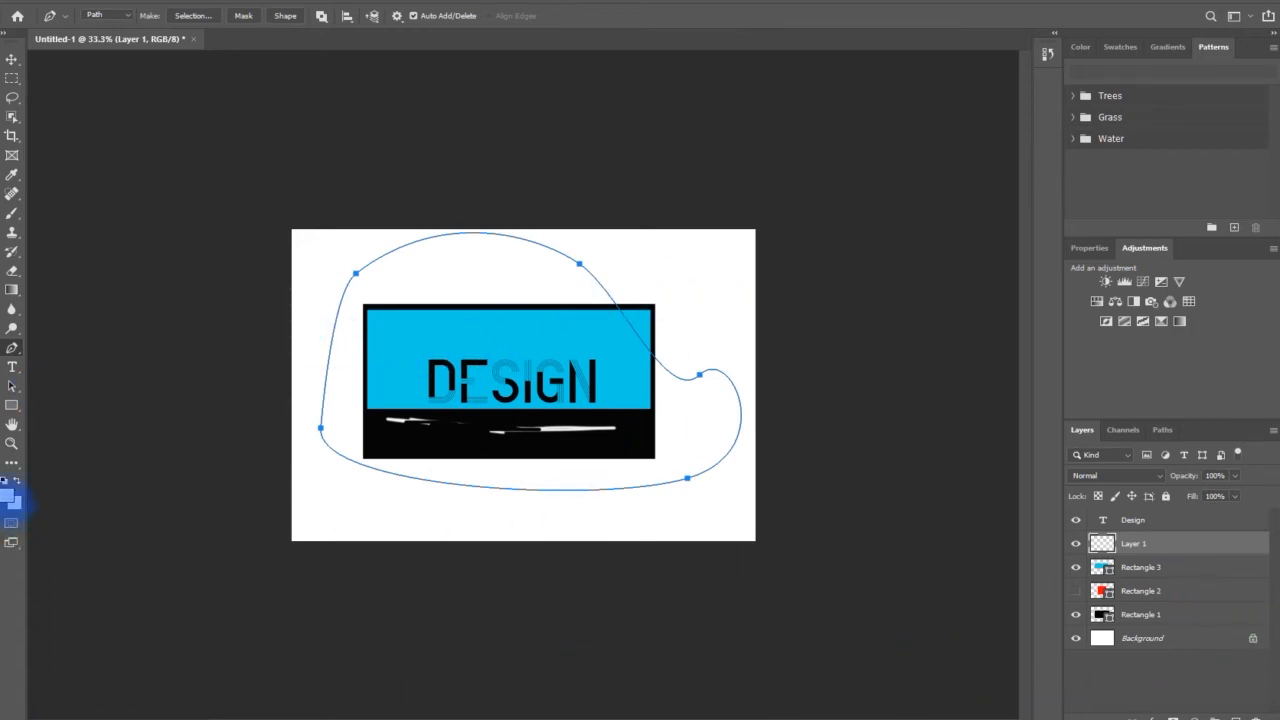
{"action": "left_click", "coordinate": [11, 348]}
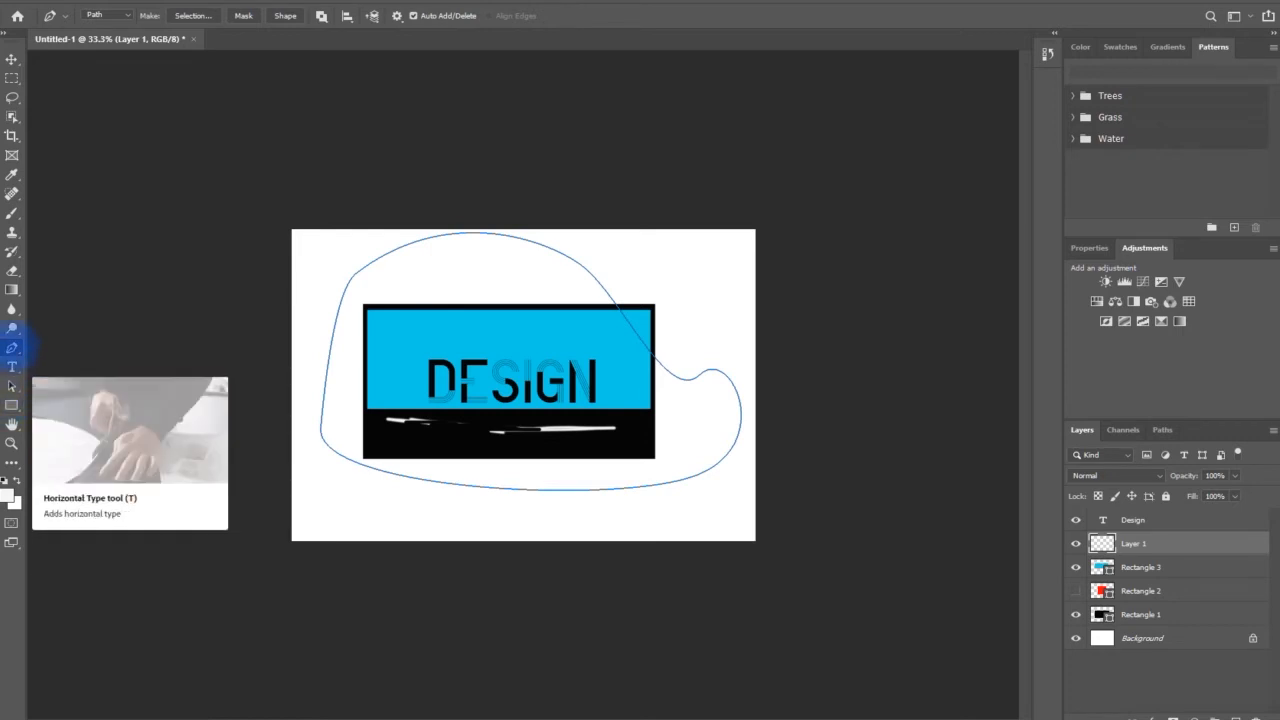
Add the text "hfgh" in white above the design and move it onto the black band below the "Design" text
{"action": "left_click", "coordinate": [12, 367]}
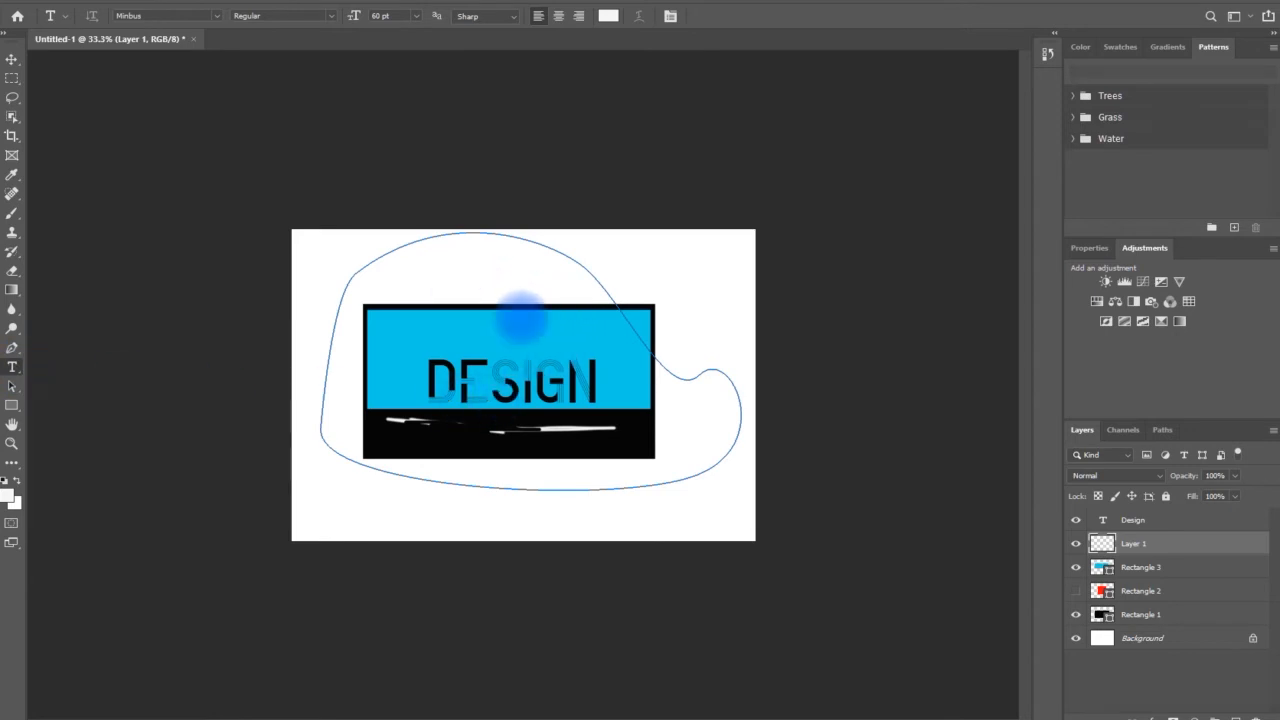
{"action": "left_click", "coordinate": [670, 268]}
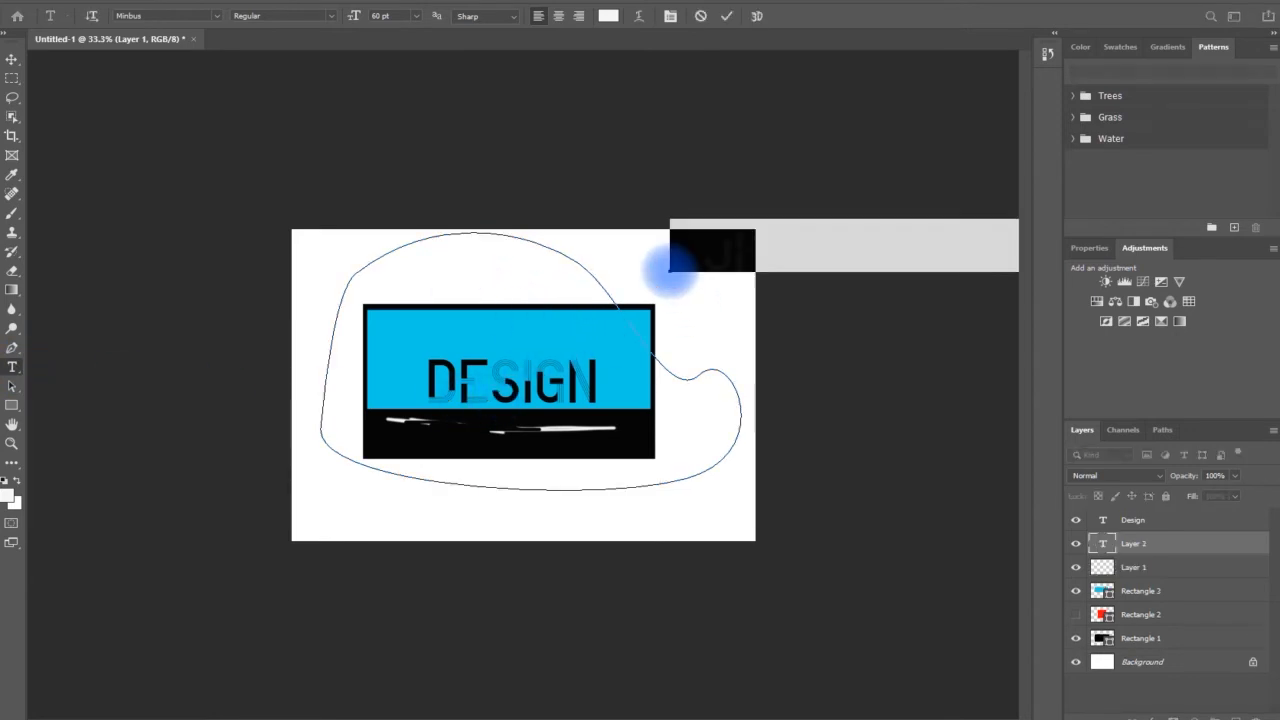
{"action": "key", "text": "ctrl+v"}
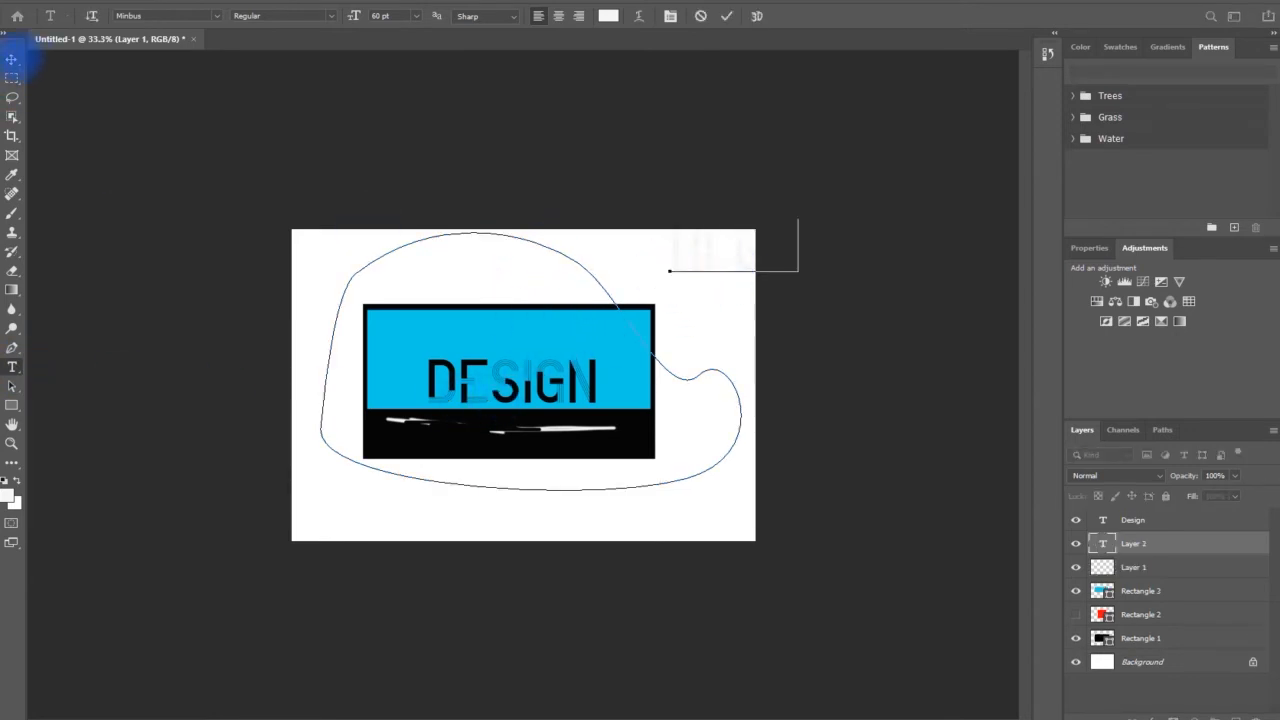
{"action": "left_click", "coordinate": [11, 59]}
{"action": "left_click_drag", "start_coordinate": [743, 251], "coordinate": [445, 440]}
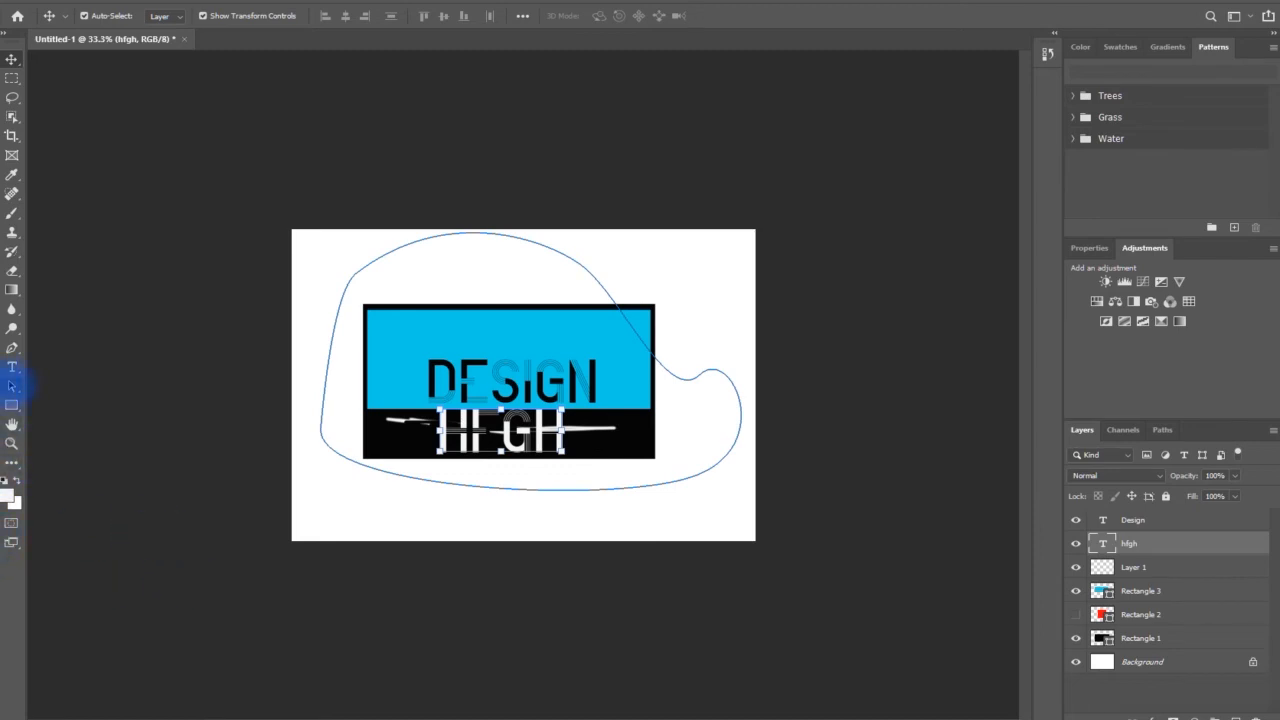
Try the Rectangle, Hand and Zoom tools in turn, zooming in on the design and back out to 33.3%
{"action": "left_click", "coordinate": [12, 407]}
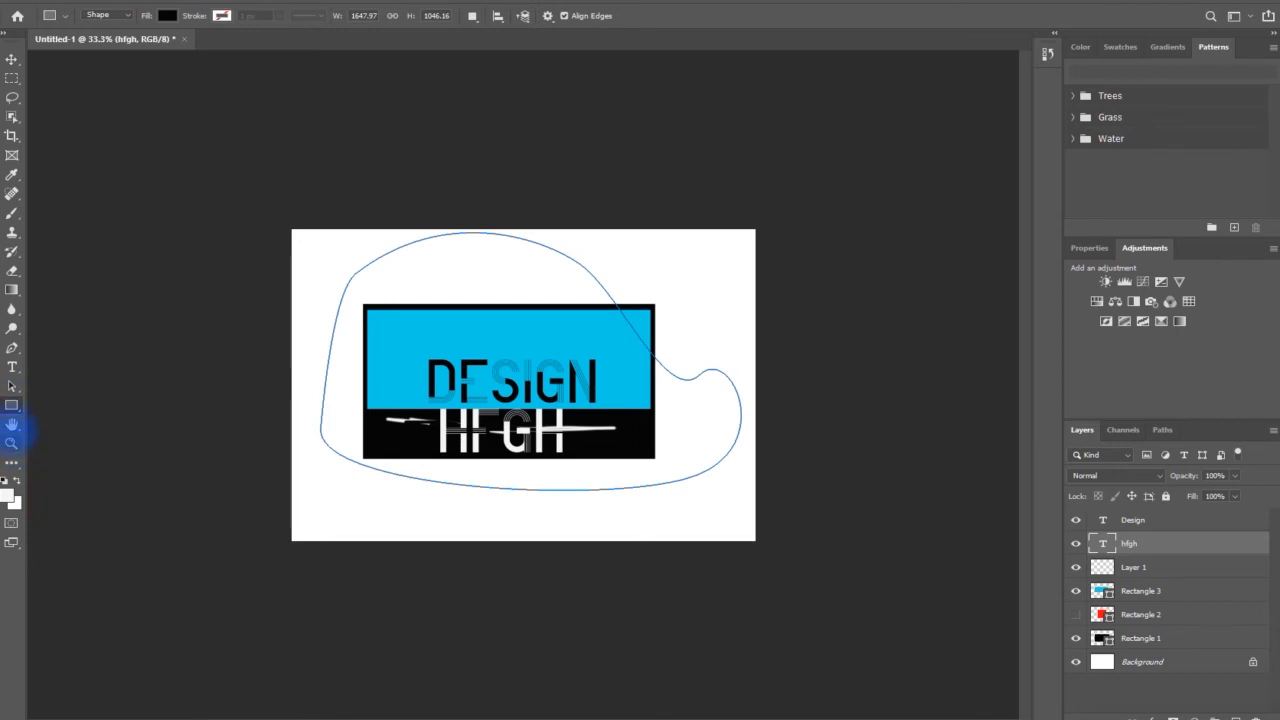
{"action": "left_click", "coordinate": [12, 425]}
{"action": "left_click", "coordinate": [12, 444]}
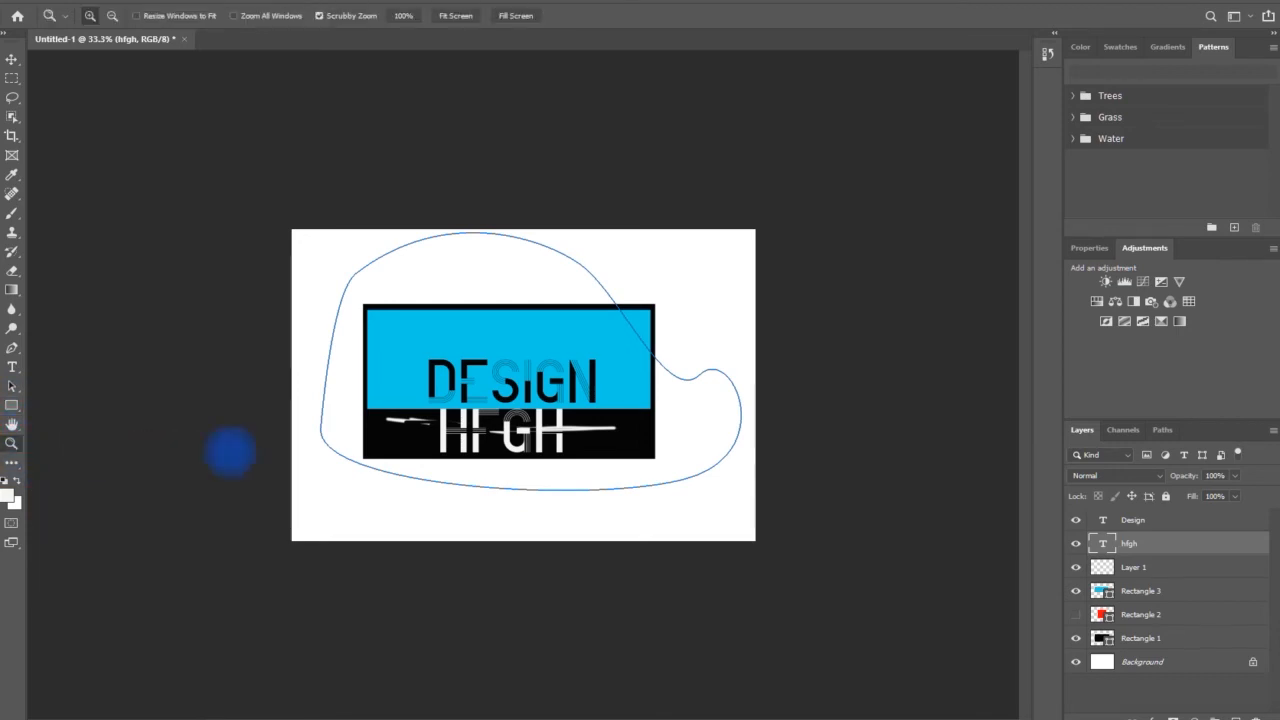
{"action": "left_click_drag", "start_coordinate": [526, 383], "coordinate": [529, 390]}
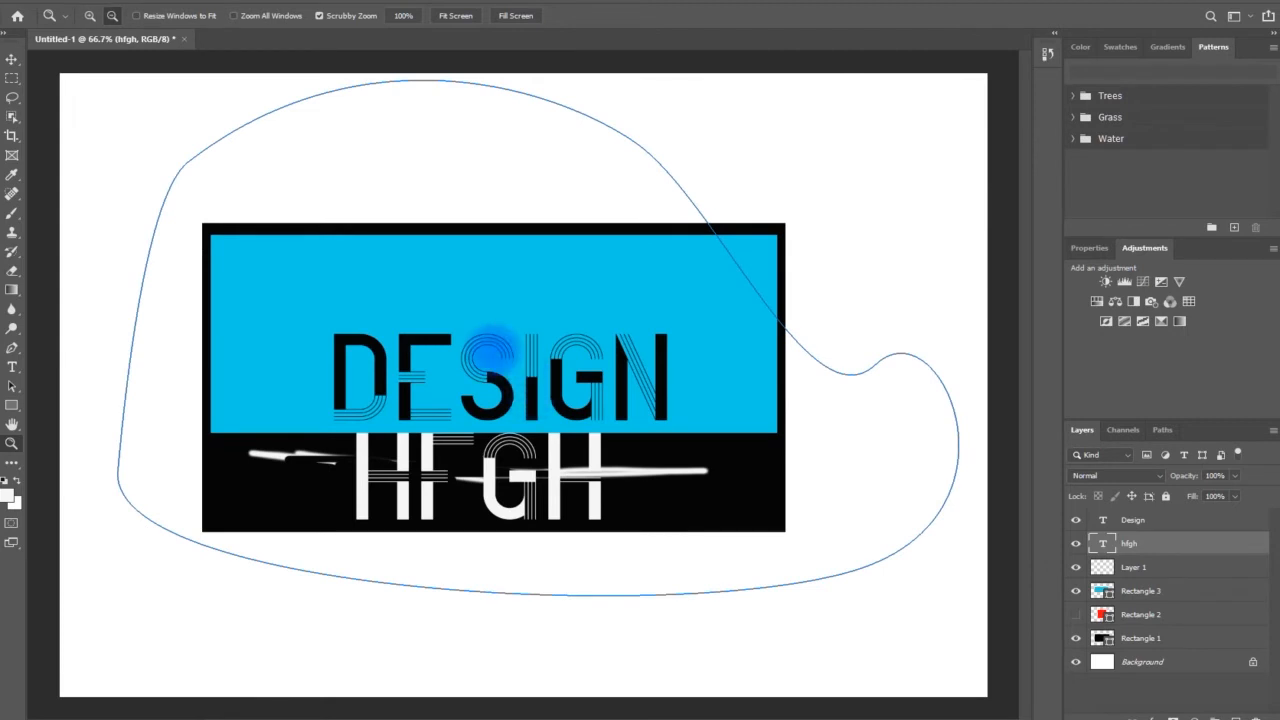
{"action": "left_click", "coordinate": [490, 408], "text": "alt"}
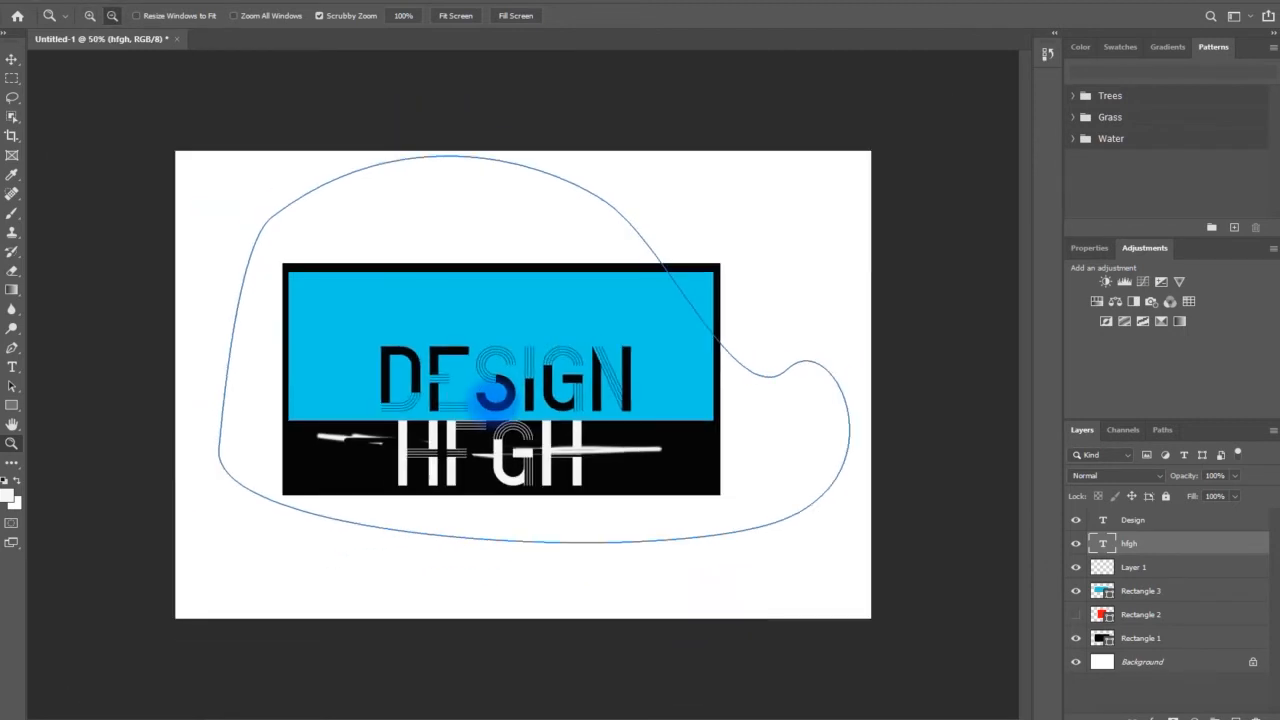
{"action": "left_click", "coordinate": [490, 408], "text": "alt"}
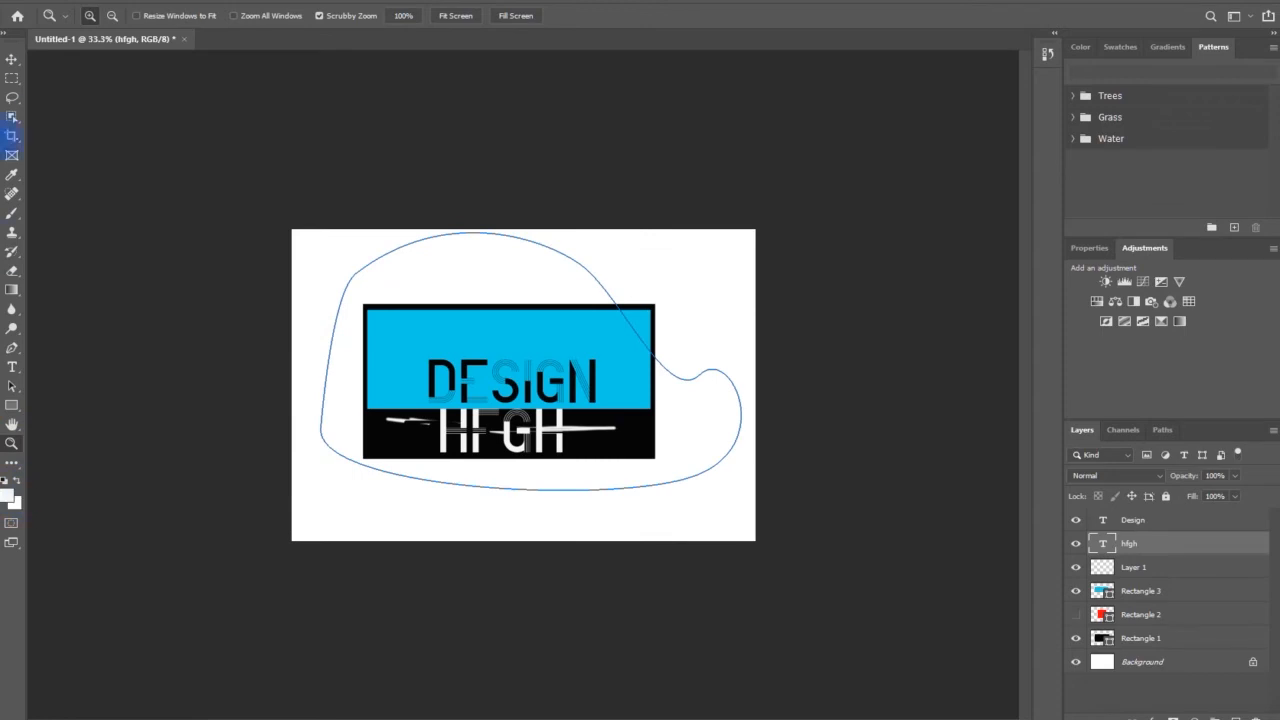
Accept the Tools preferences with Zoom with Scroll Wheel enabled
{"action": "left_click", "coordinate": [50, 2]}
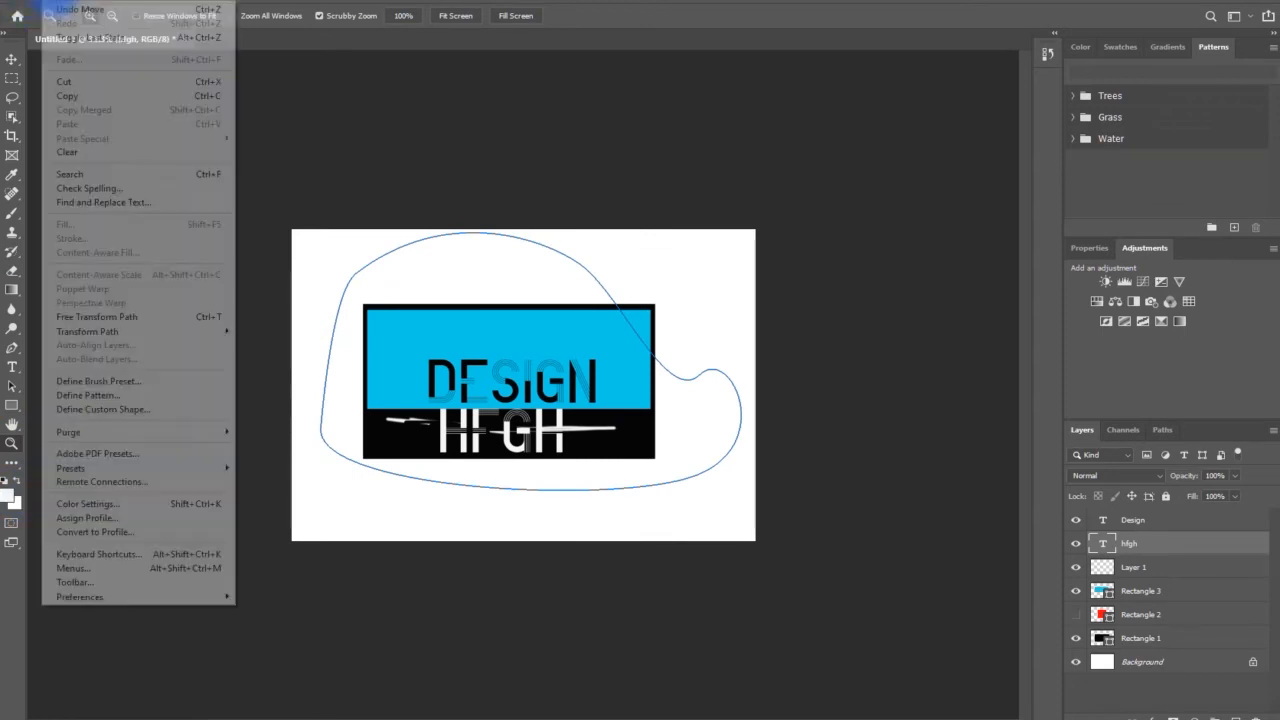
{"action": "left_click", "coordinate": [50, 2]}
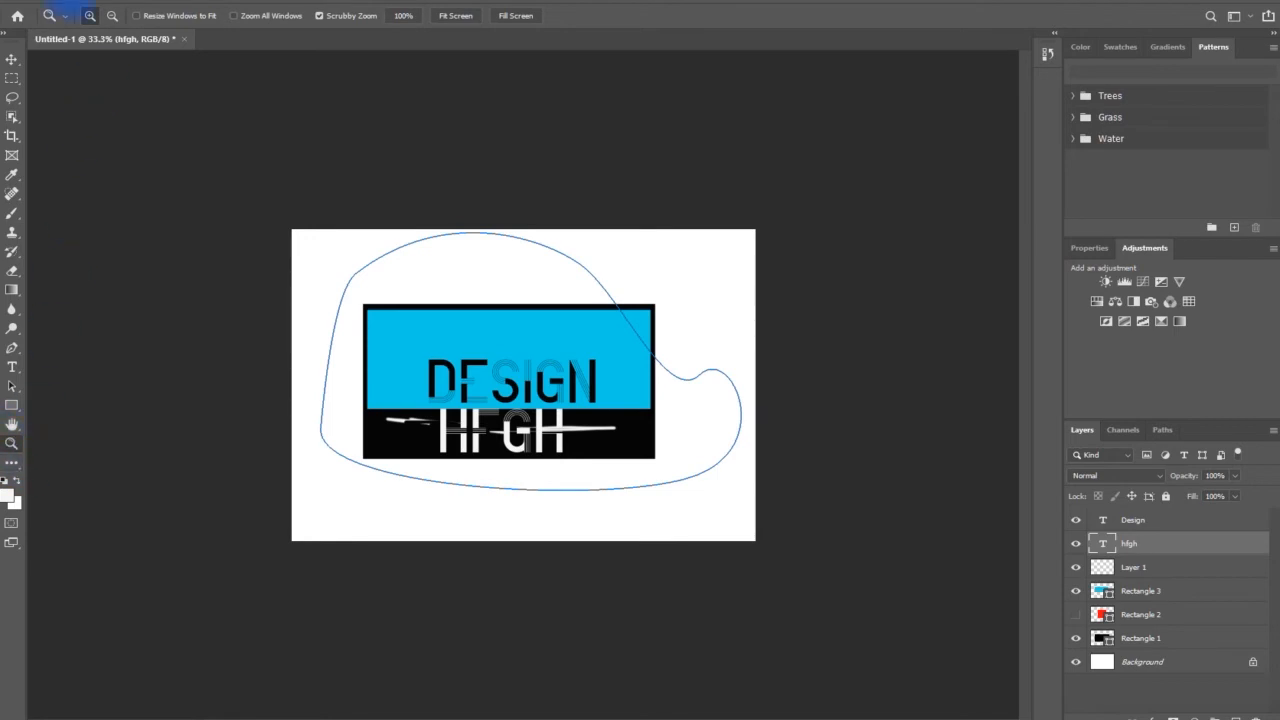
{"action": "left_click", "coordinate": [50, 4]}
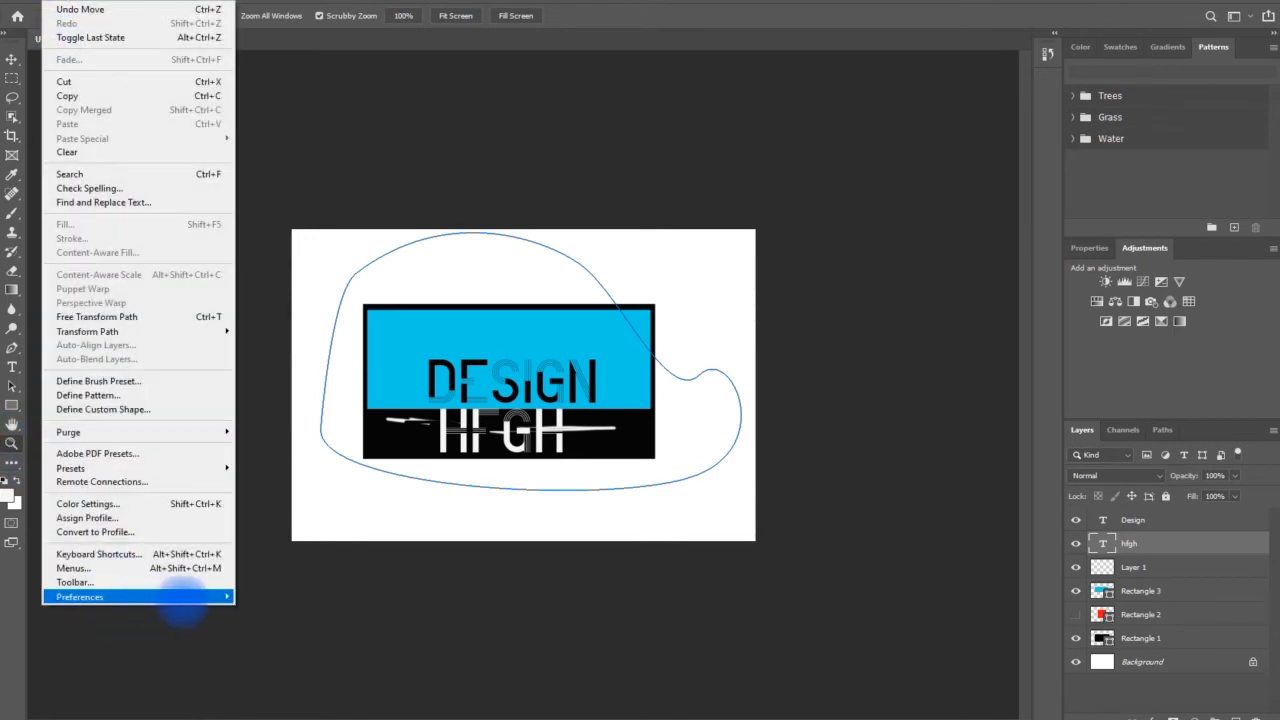
{"action": "mouse_move", "coordinate": [200, 596]}
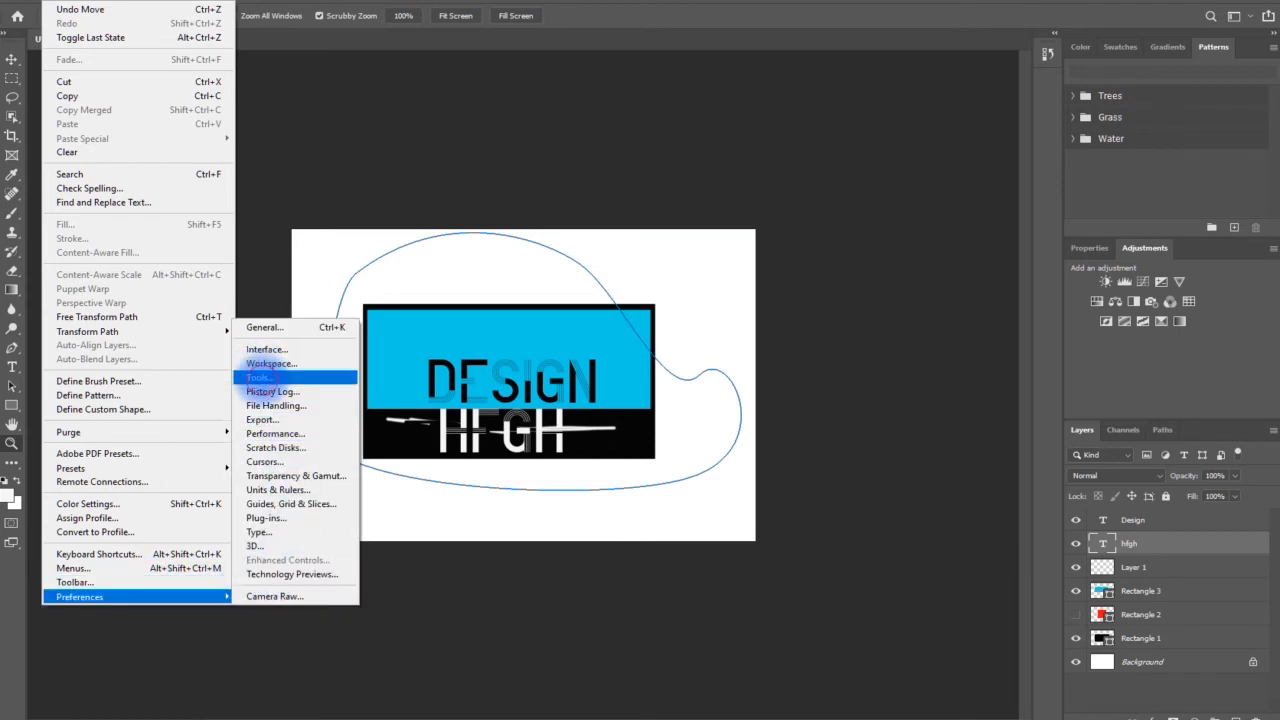
{"action": "left_click", "coordinate": [265, 379]}
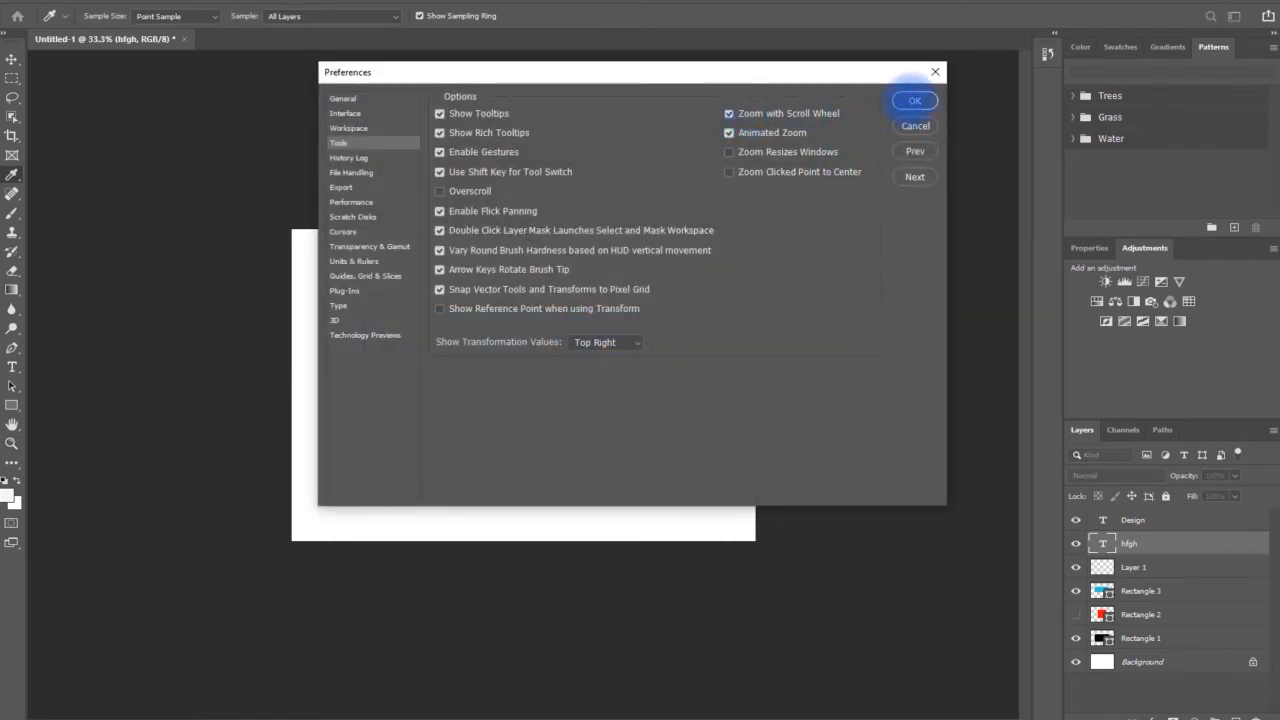
{"action": "left_click", "coordinate": [914, 100]}
Zoom in and out on the design to test the scroll-wheel zoom, ending at 50%
{"action": "scroll", "coordinate": [570, 398], "scroll_direction": "up", "scroll_amount": 6}
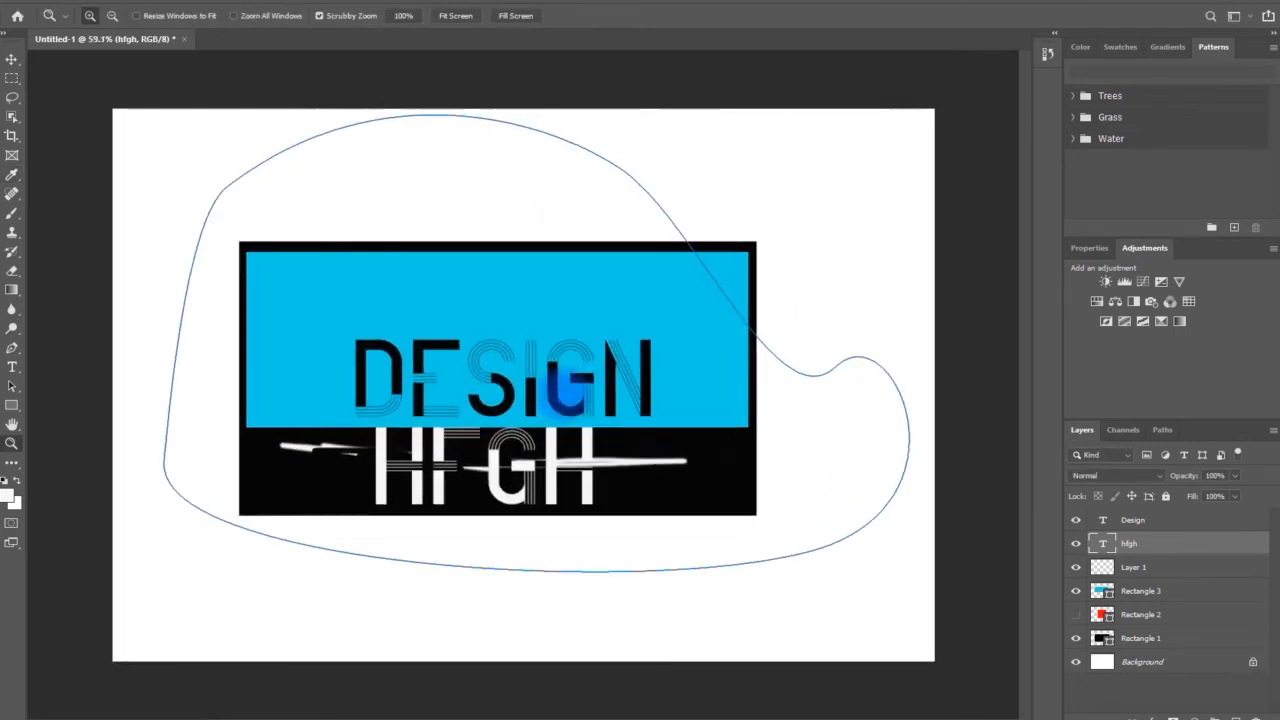
{"action": "scroll", "coordinate": [533, 388], "scroll_direction": "up", "scroll_amount": 1}
{"action": "scroll", "coordinate": [570, 397], "scroll_direction": "up", "scroll_amount": 1}
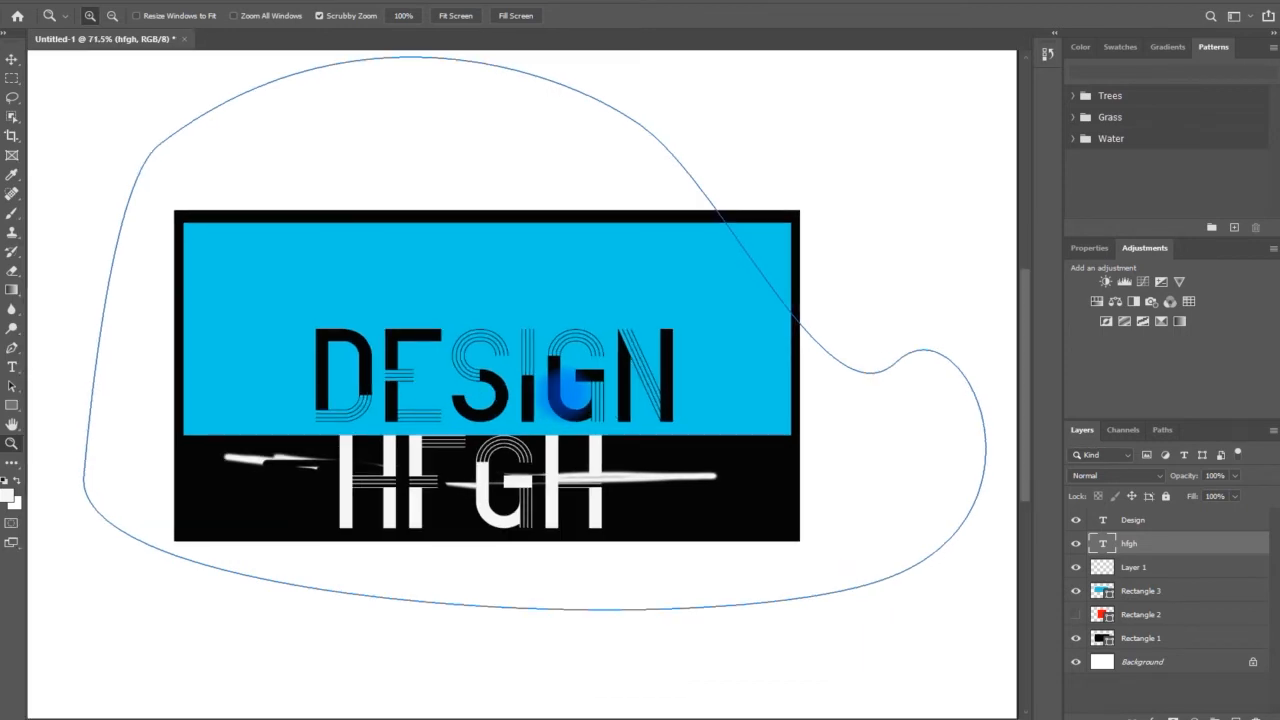
{"action": "scroll", "coordinate": [567, 395], "scroll_direction": "up", "scroll_amount": 3}
{"action": "scroll", "coordinate": [567, 395], "scroll_direction": "down", "scroll_amount": 9}
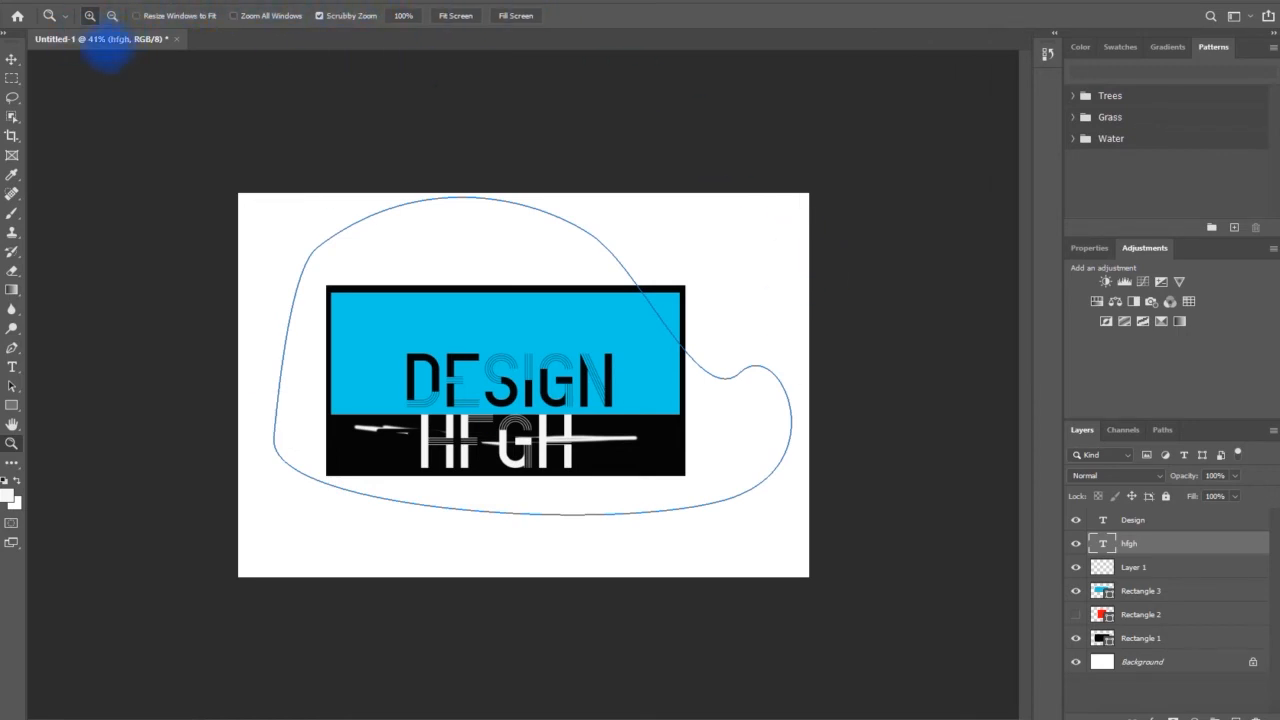
{"action": "left_click", "coordinate": [449, 391]}
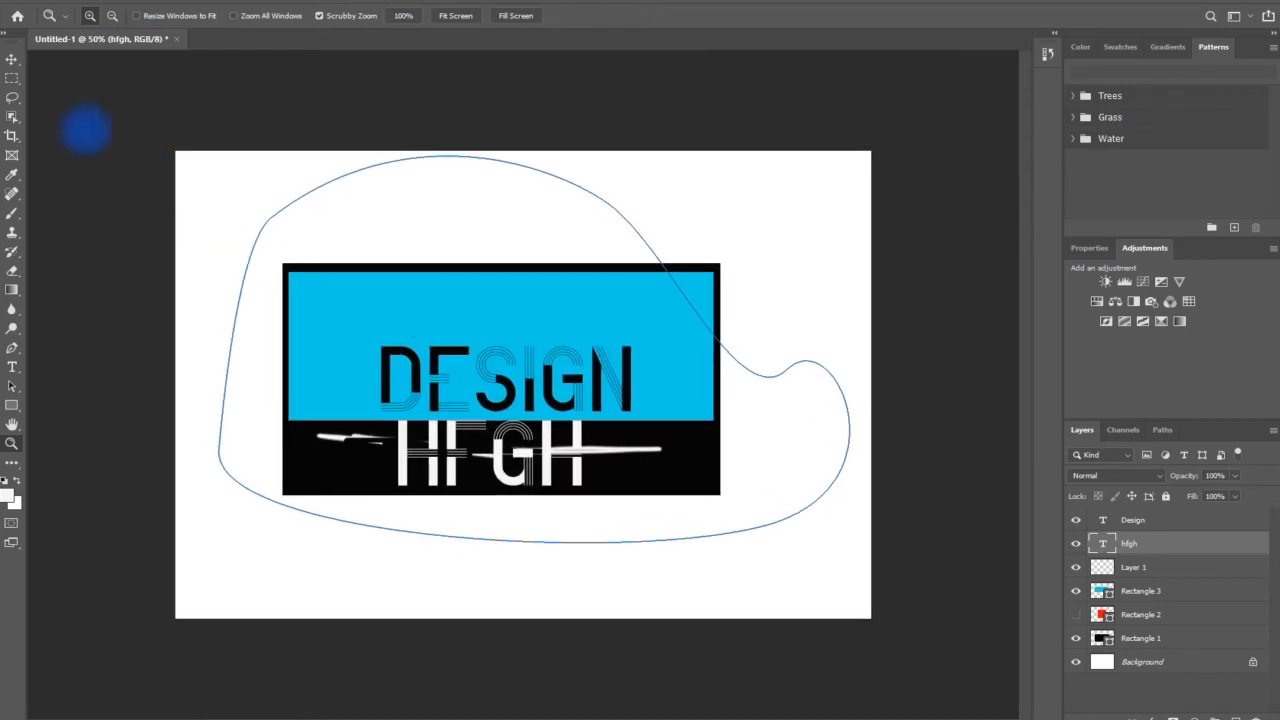
Select the "Design" text and look through the available file, image adjustment, layer, filter, 3D and help commands
{"action": "left_click", "coordinate": [11, 59]}
{"action": "left_click", "coordinate": [512, 385]}
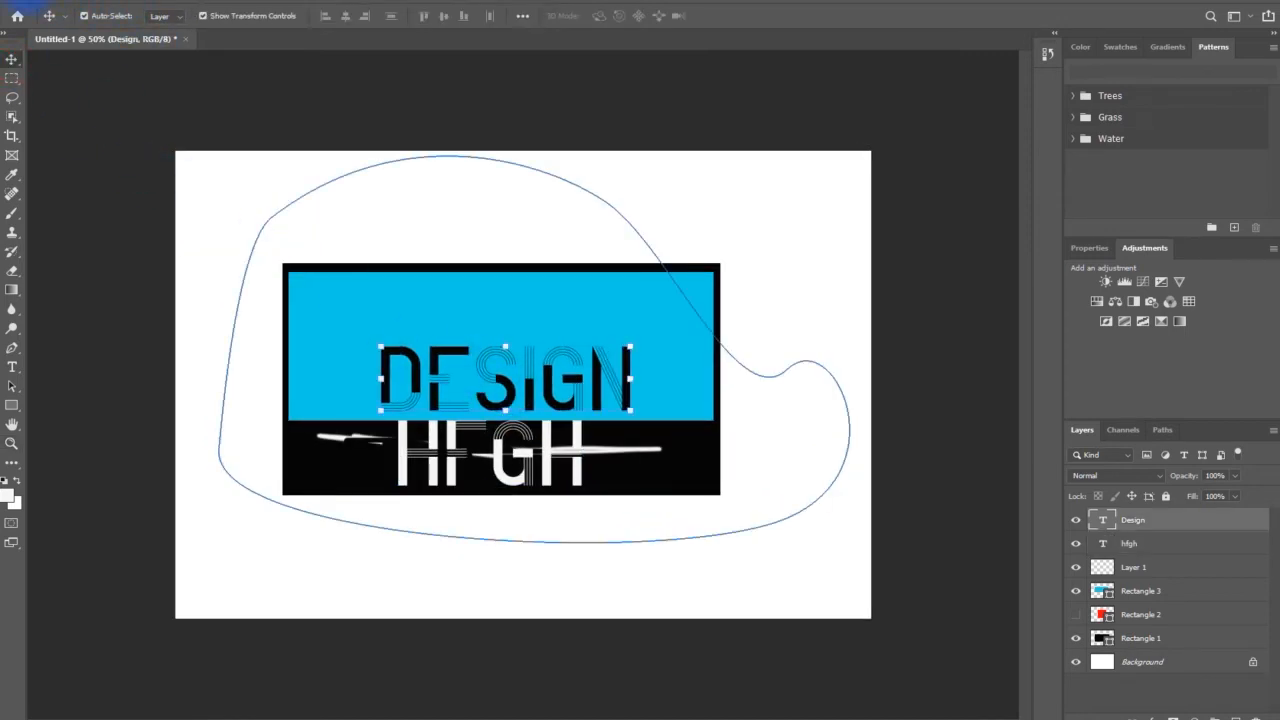
{"action": "left_click", "coordinate": [22, 8]}
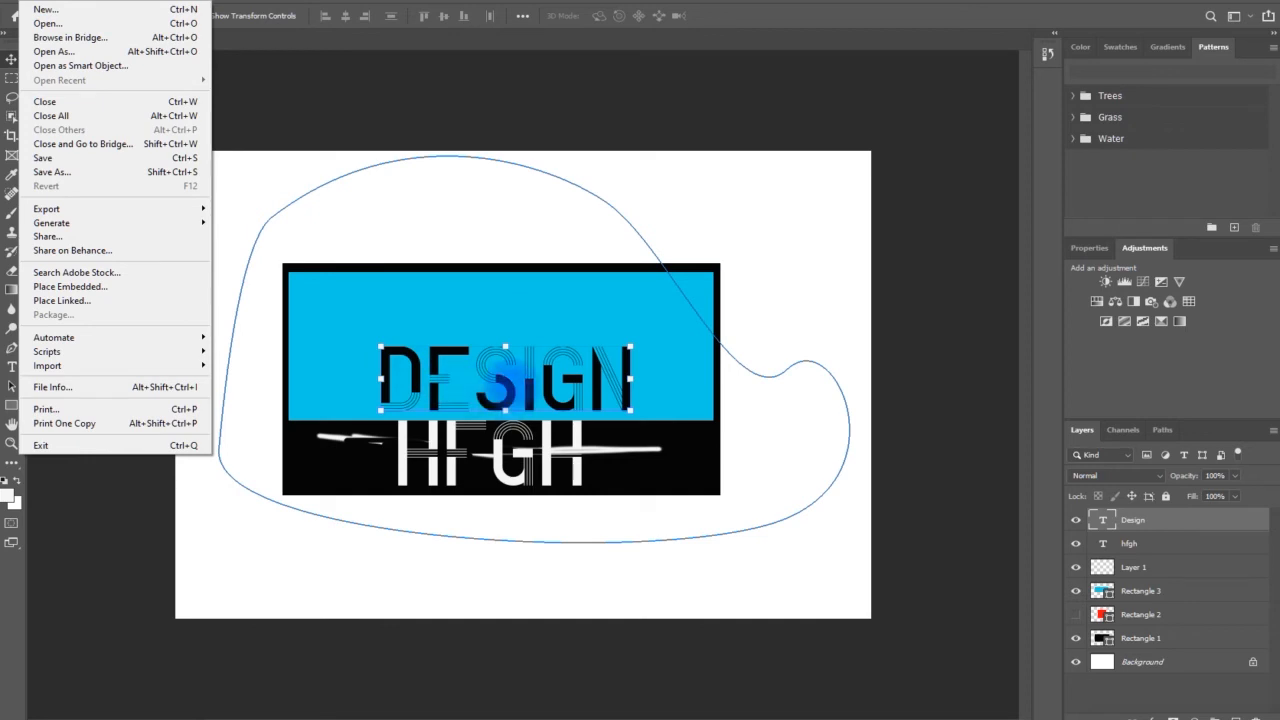
{"action": "left_click", "coordinate": [257, 158]}
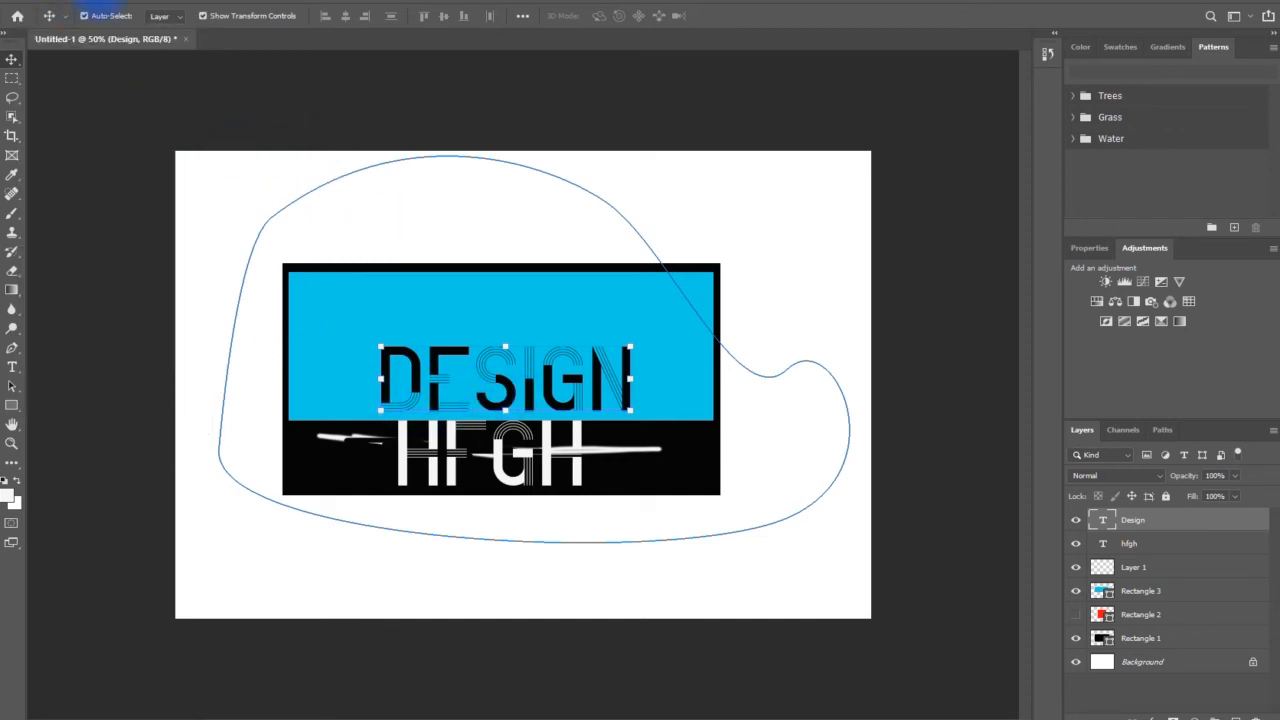
{"action": "left_click", "coordinate": [105, 12]}
{"action": "mouse_move", "coordinate": [150, 32]}
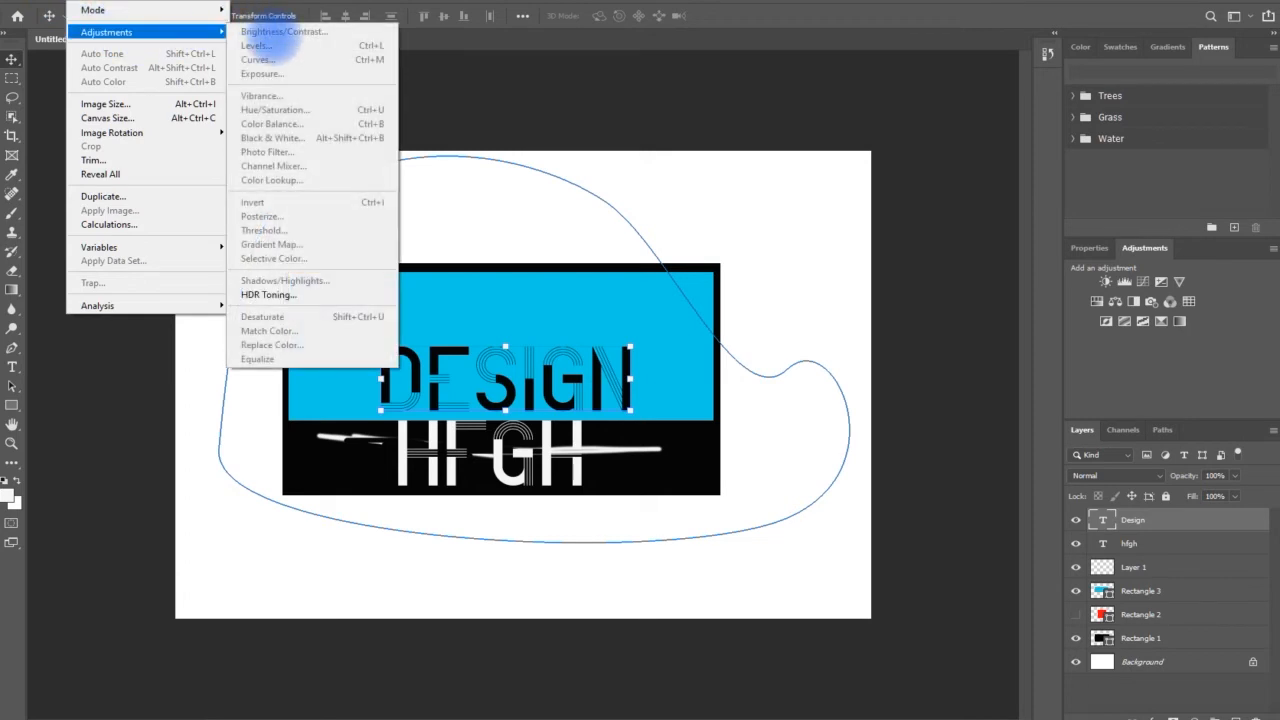
{"action": "mouse_move", "coordinate": [118, 8]}
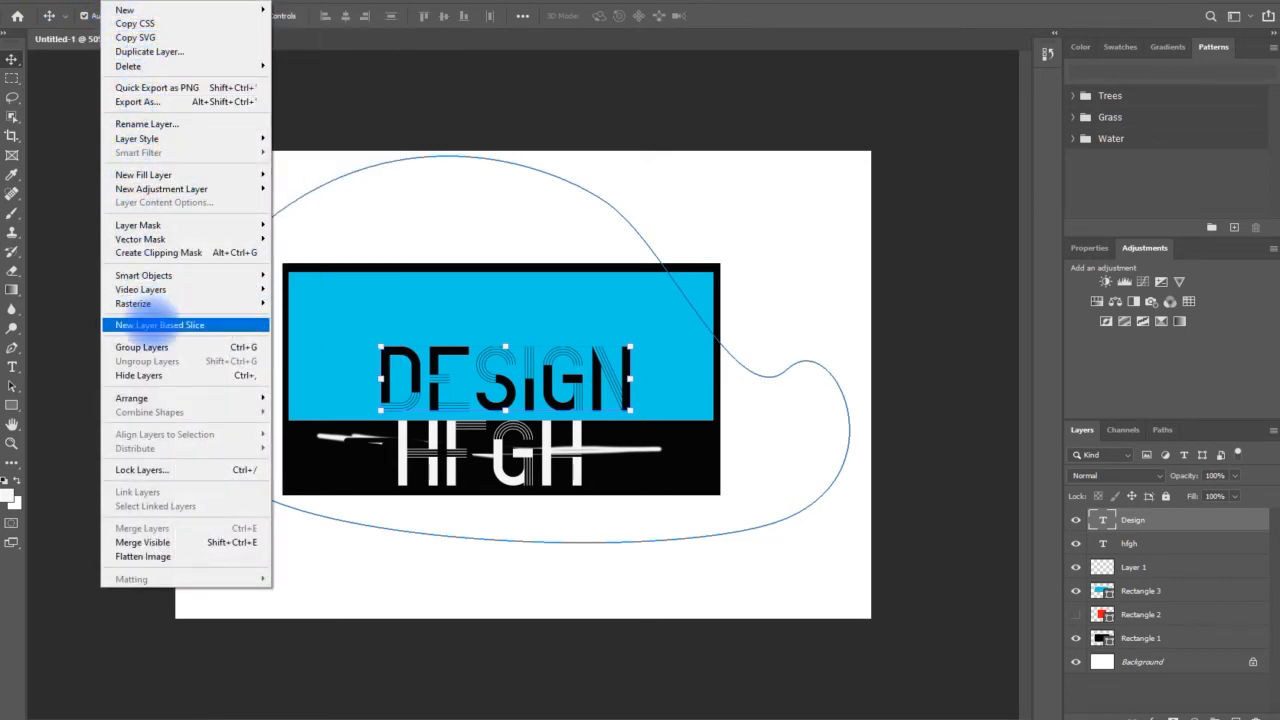
{"action": "mouse_move", "coordinate": [195, 6]}
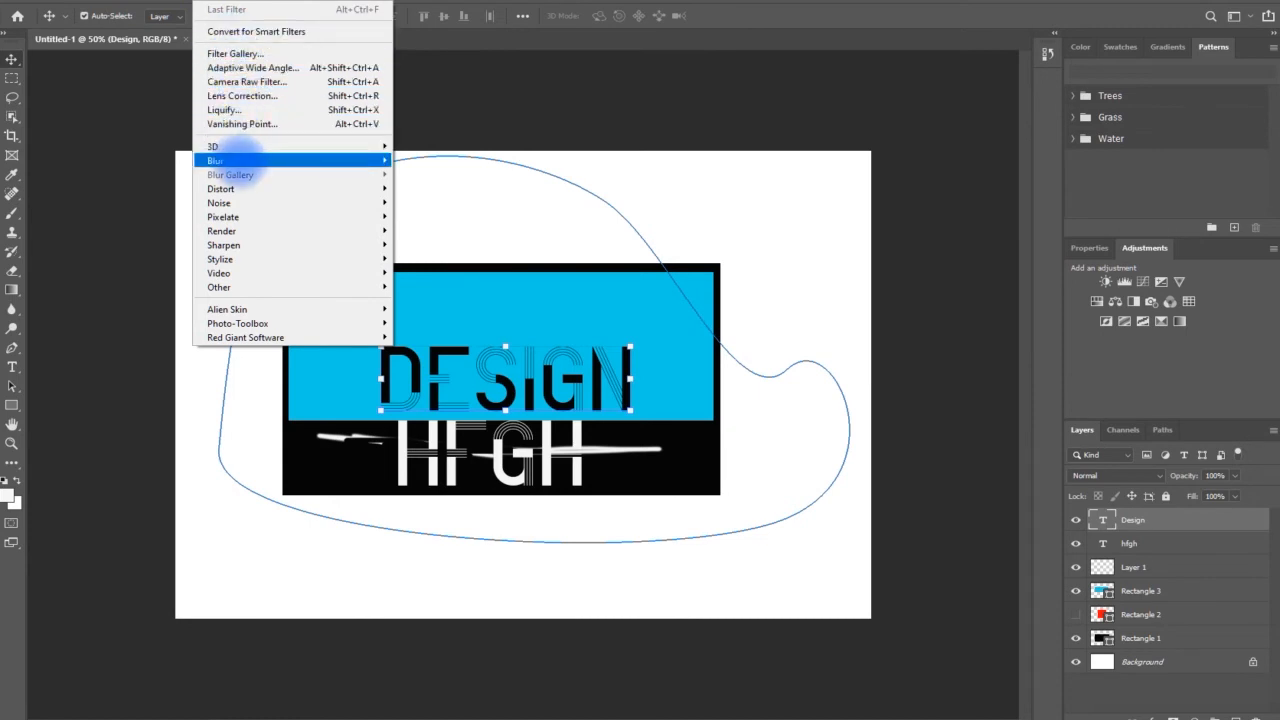
{"action": "mouse_move", "coordinate": [340, 158]}
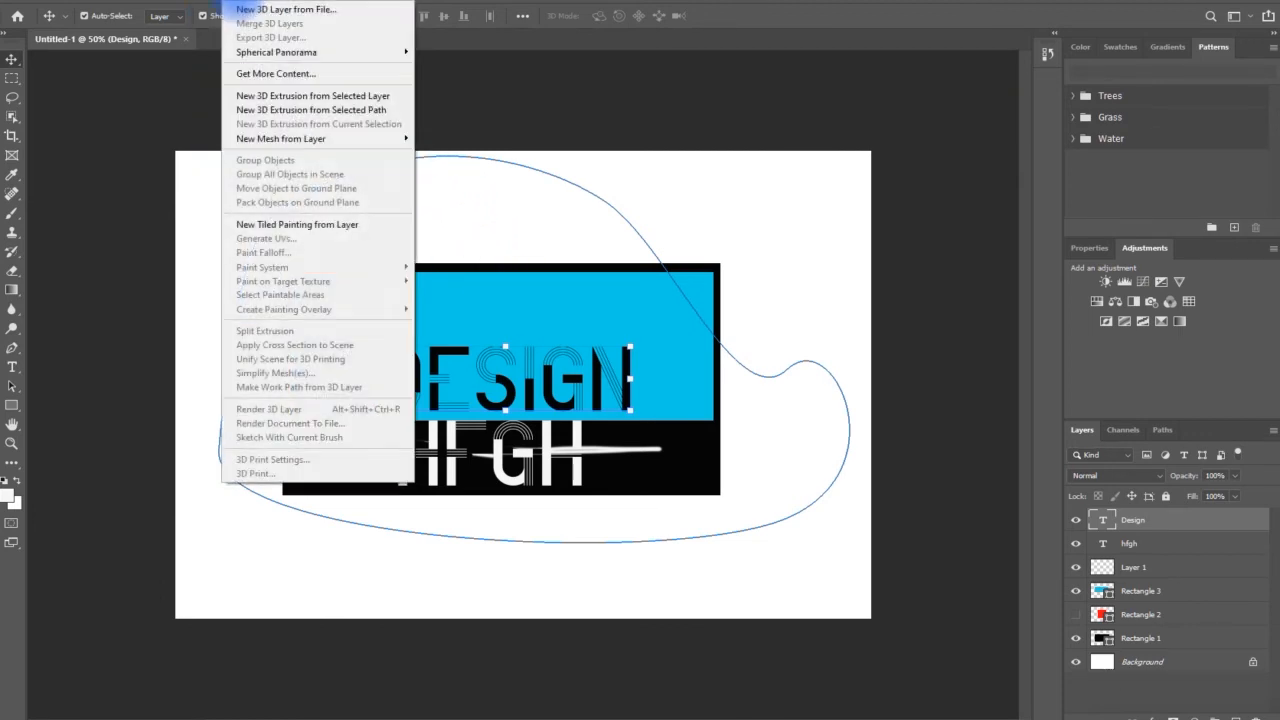
{"action": "mouse_move", "coordinate": [300, 10]}
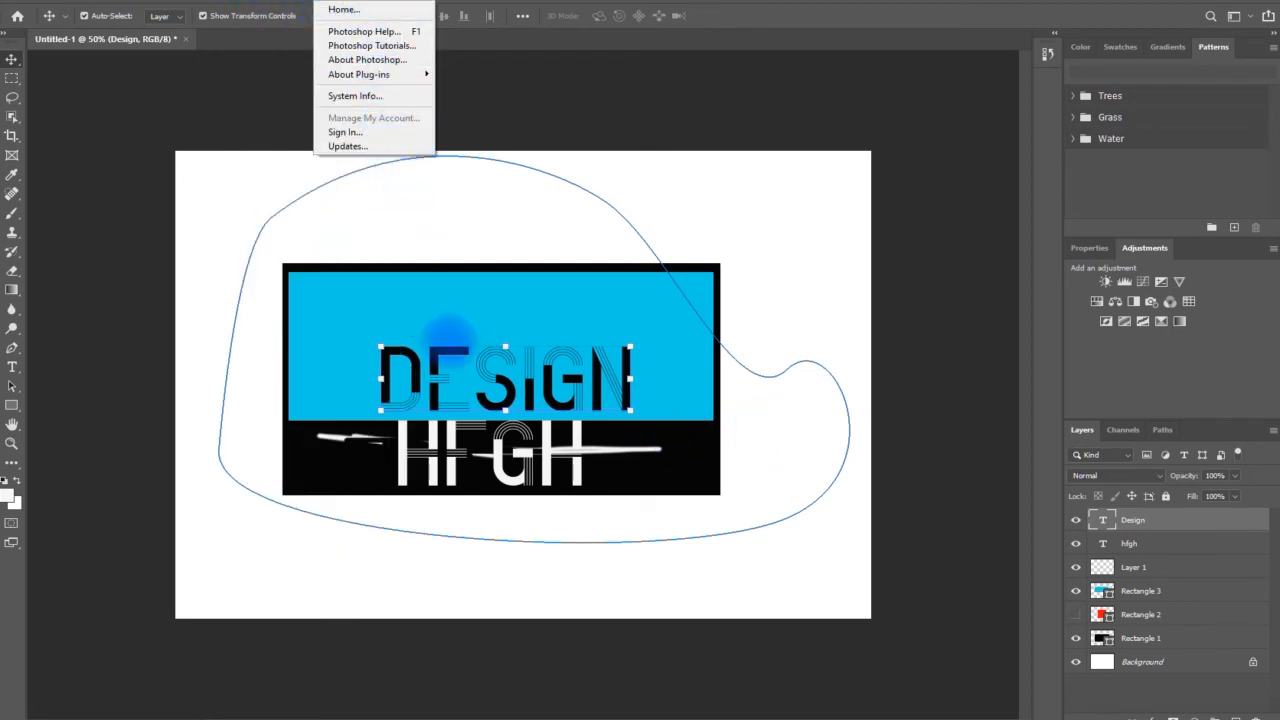
{"action": "left_click", "coordinate": [410, 309]}
{"action": "scroll", "coordinate": [428, 290], "scroll_direction": "down", "scroll_amount": 3}
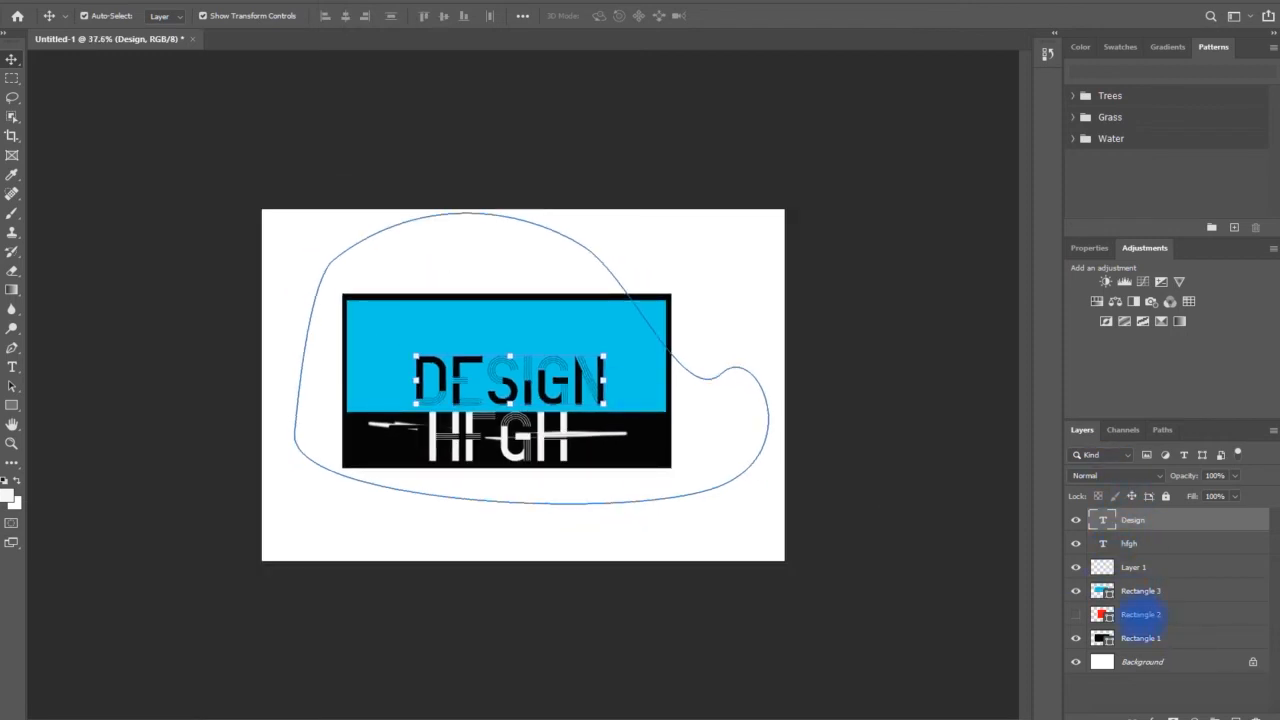
Select the hfgh, Rectangle 3, Rectangle 2 and Rectangle 1 layers in turn
{"action": "left_click", "coordinate": [1153, 543]}
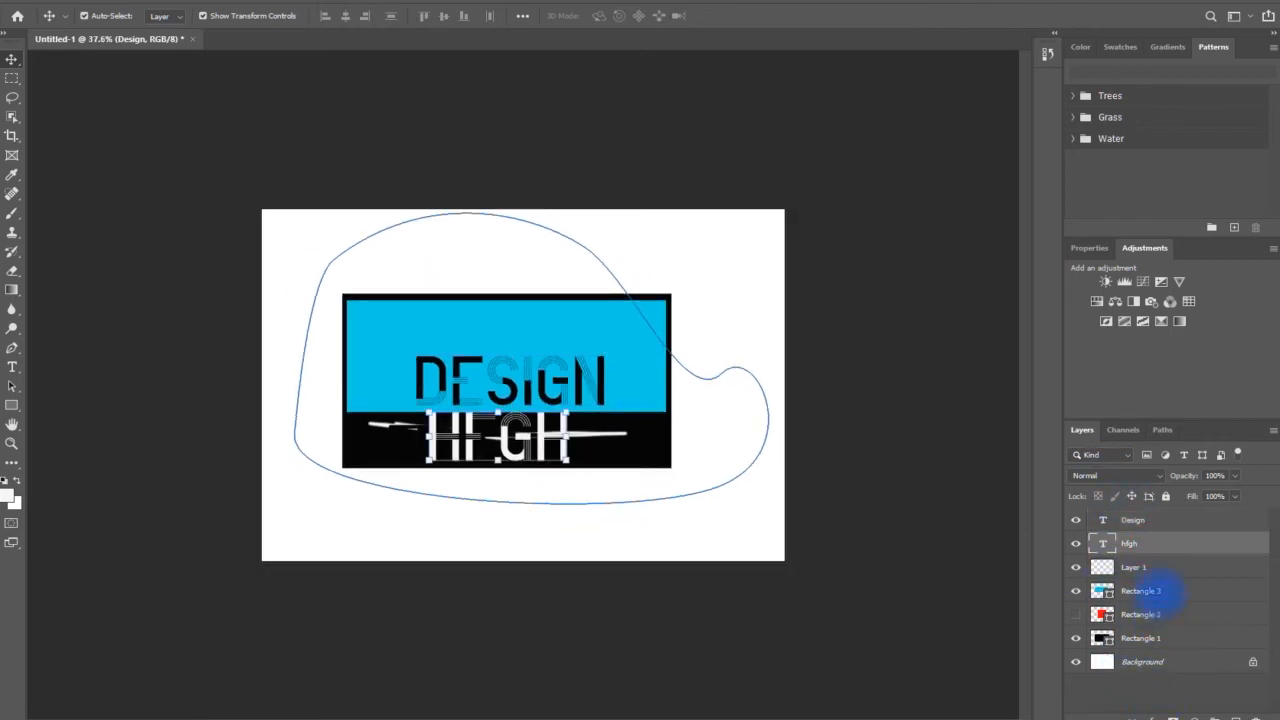
{"action": "left_click", "coordinate": [1166, 588]}
{"action": "left_click", "coordinate": [1158, 612]}
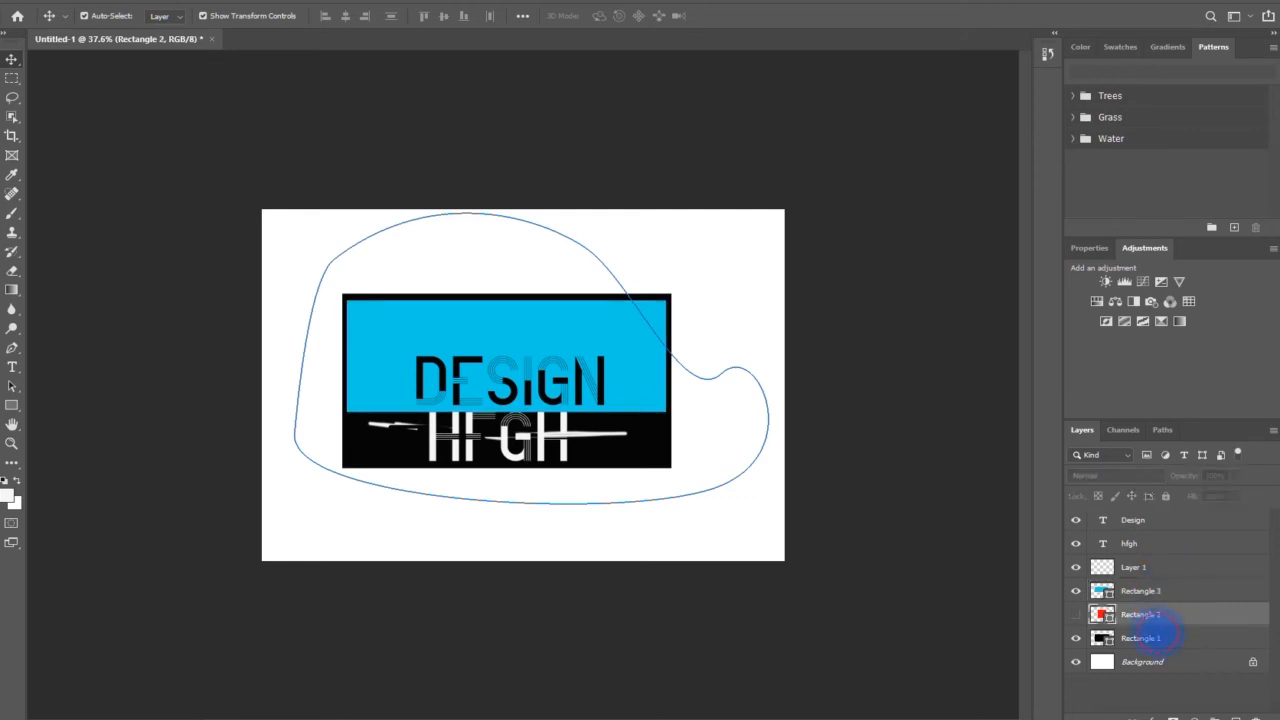
{"action": "left_click", "coordinate": [1150, 638]}
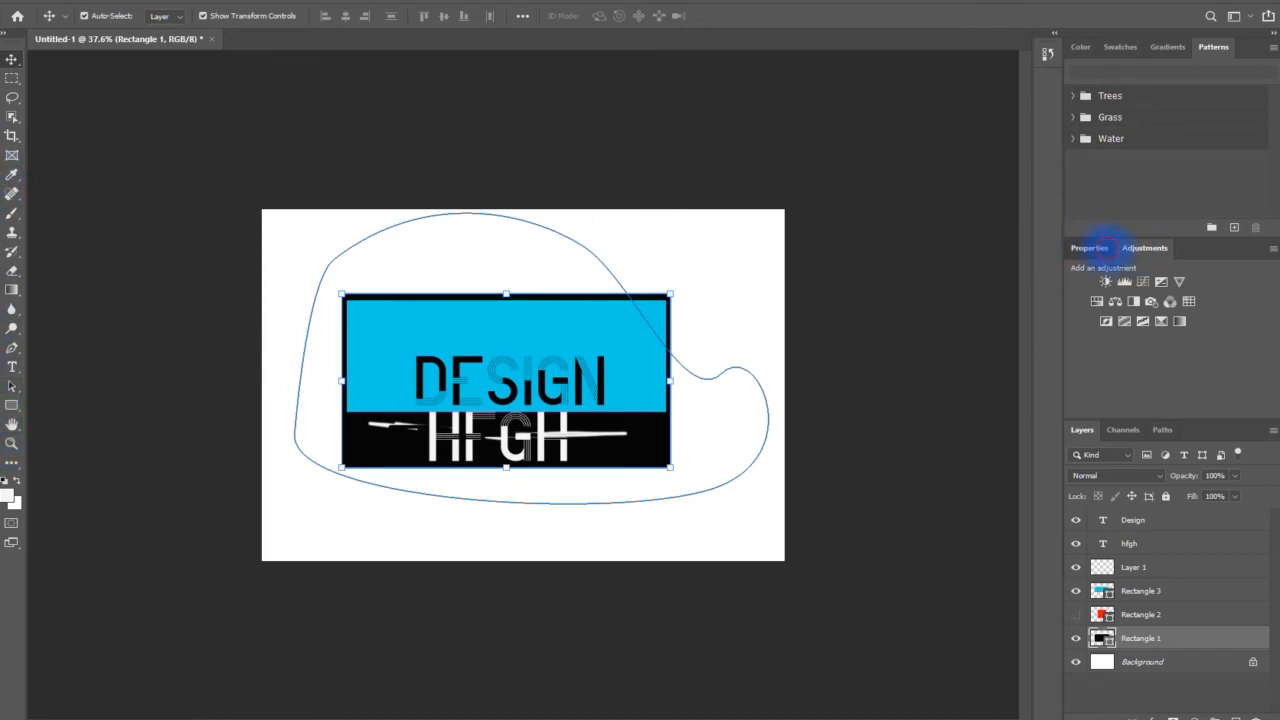
Display the live shape properties of Rectangle 1 and the color swatches
{"action": "left_click", "coordinate": [1095, 249]}
{"action": "left_click", "coordinate": [1120, 47]}
{"action": "scroll", "coordinate": [480, 375], "scroll_direction": "up", "scroll_amount": 5}
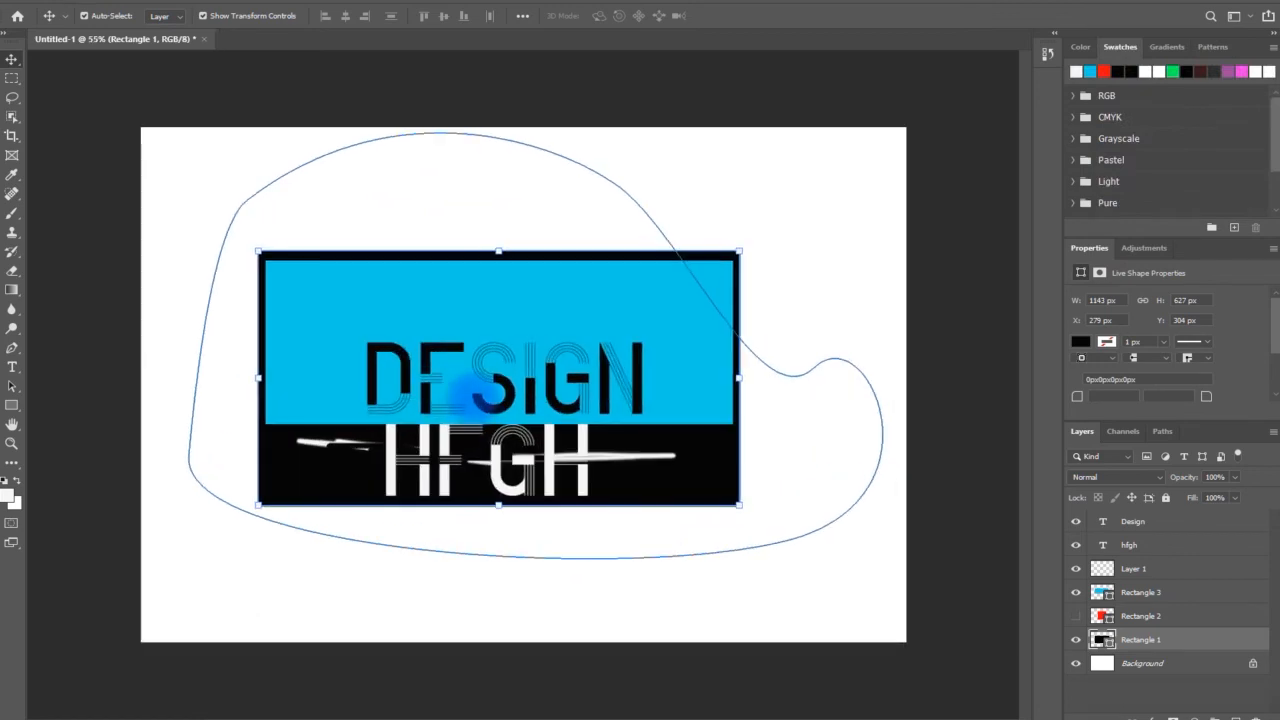
{"action": "scroll", "coordinate": [485, 395], "scroll_direction": "down", "scroll_amount": 3}
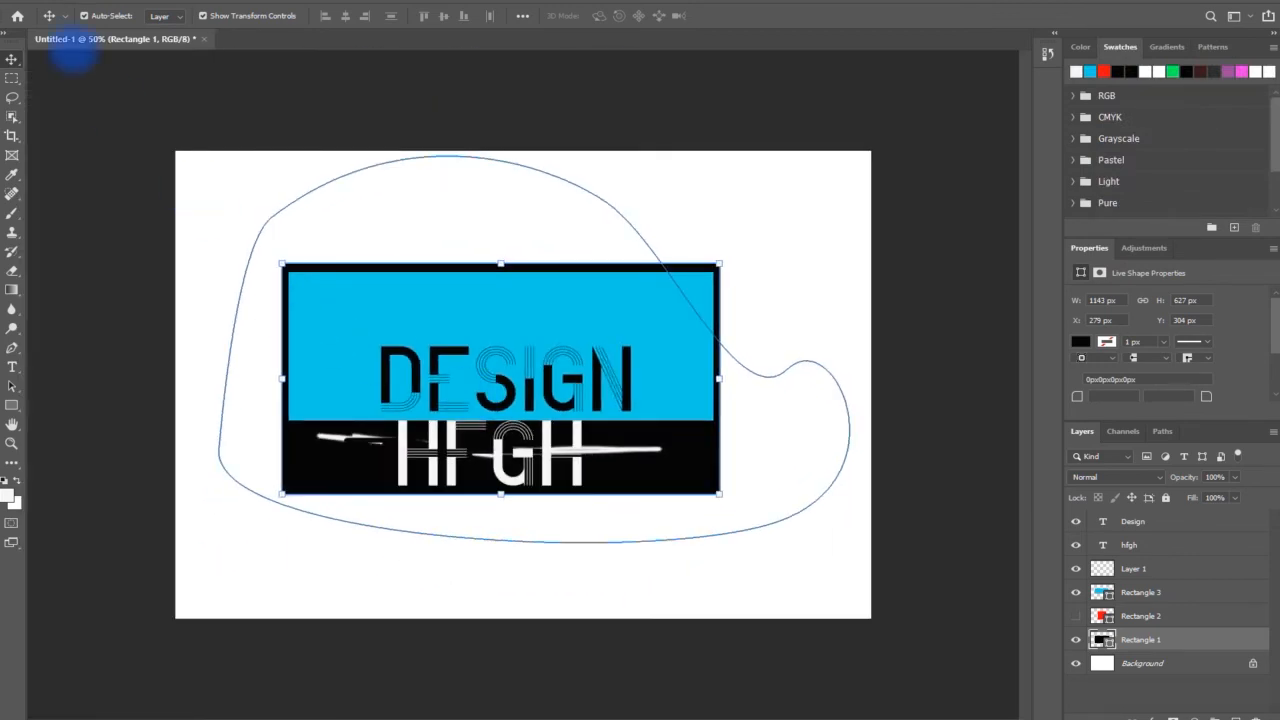
Hide Layer 1, which holds the white brush stroke
{"action": "scroll", "coordinate": [560, 390], "scroll_direction": "up", "scroll_amount": 3}
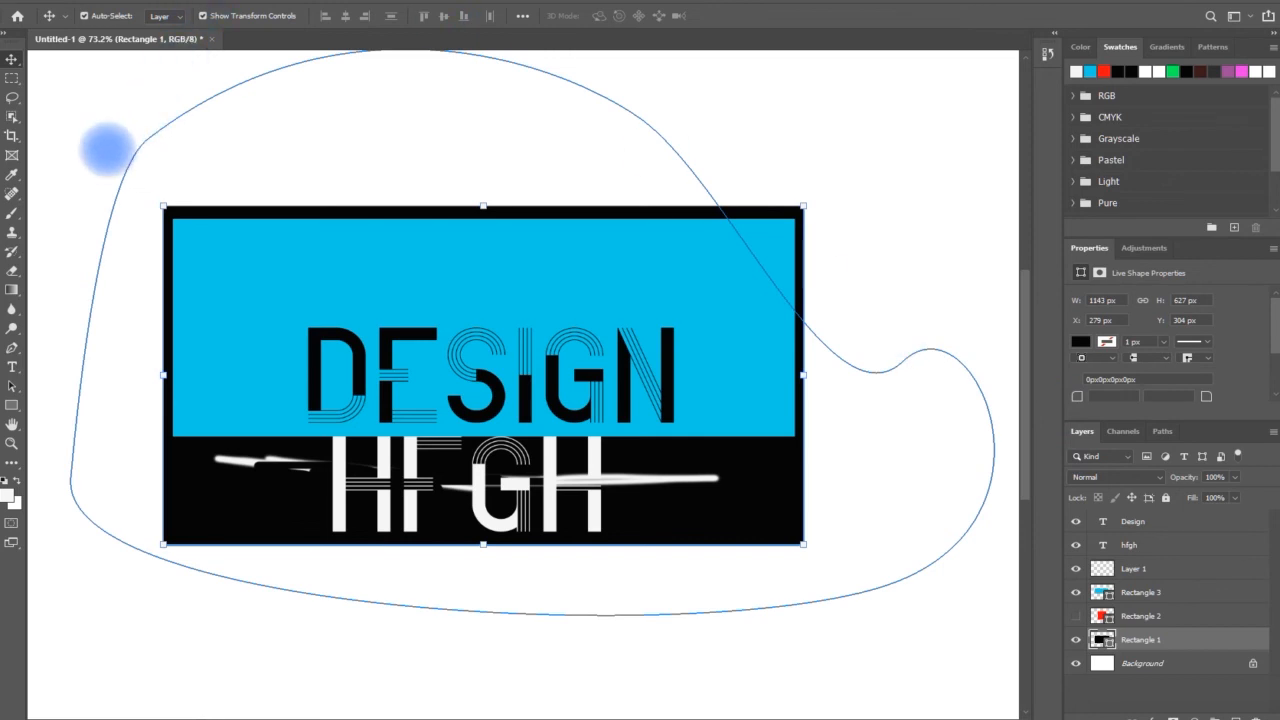
{"action": "scroll", "coordinate": [1043, 106], "scroll_direction": "down", "scroll_amount": 3}
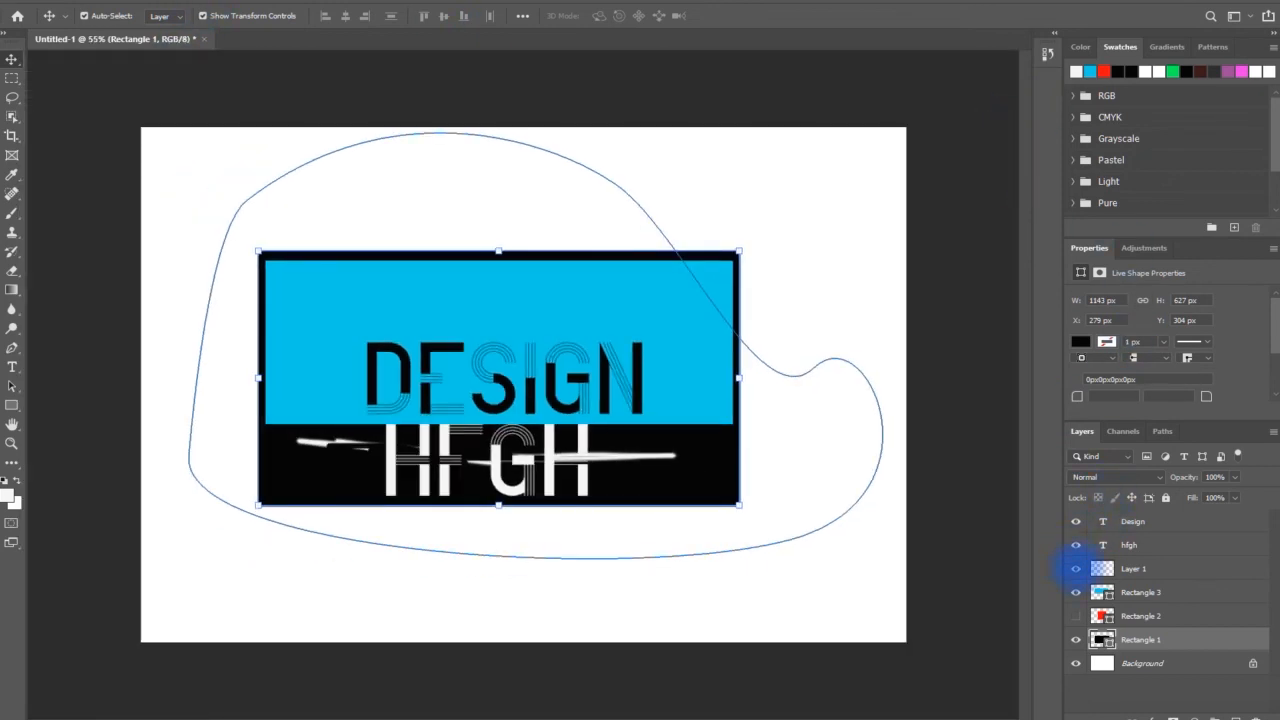
{"action": "left_click", "coordinate": [1076, 568]}
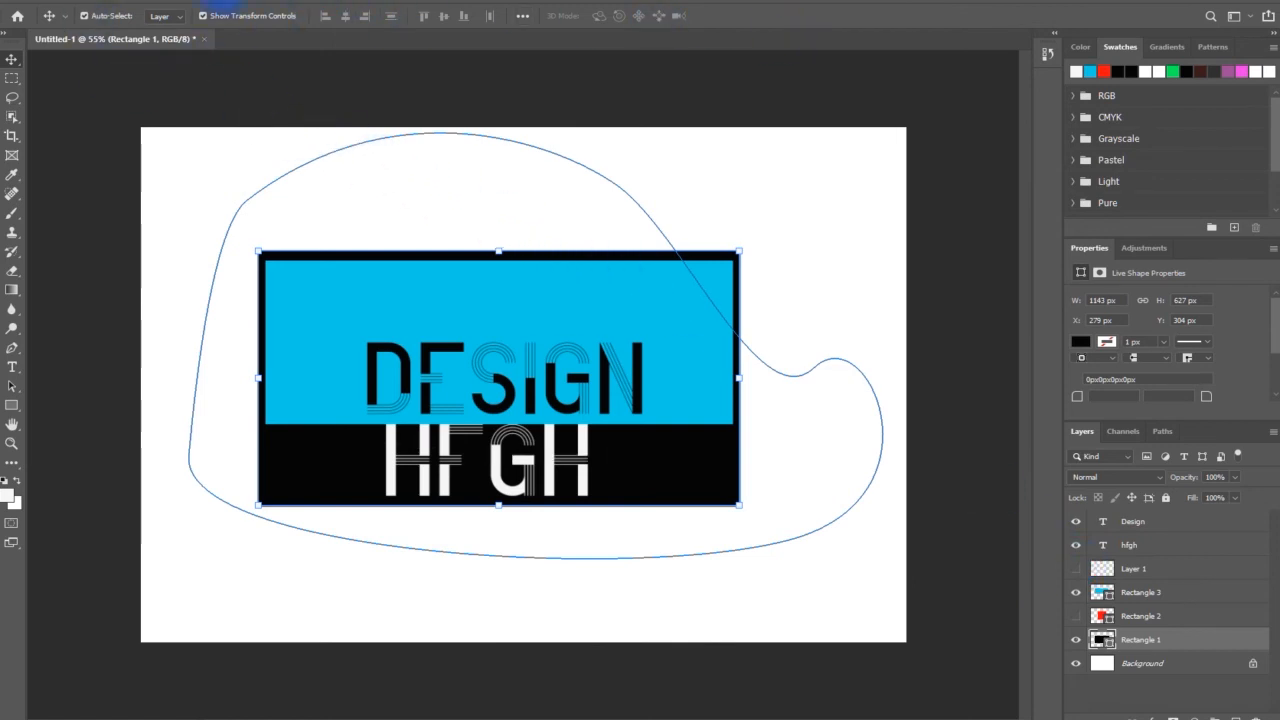
Add the Character panel to the workspace and collapse it to an icon
{"action": "left_click", "coordinate": [280, 12]}
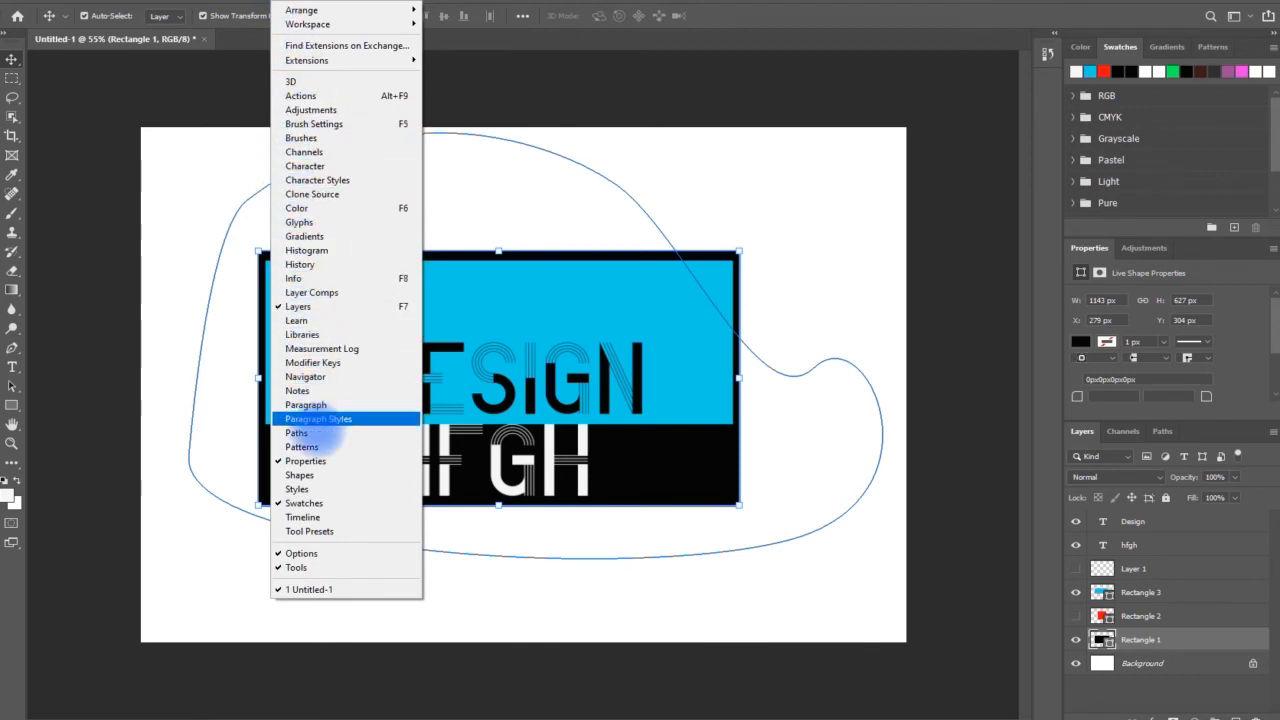
{"action": "left_click", "coordinate": [298, 166]}
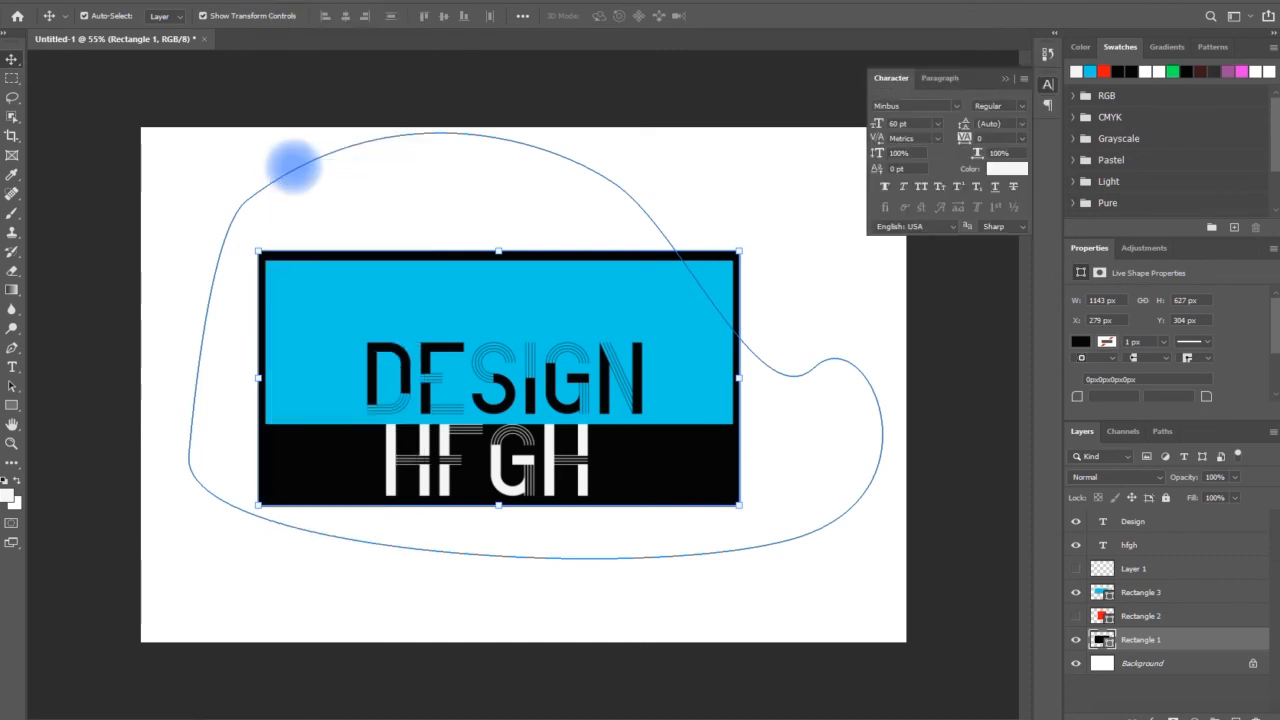
{"action": "left_click", "coordinate": [892, 68]}
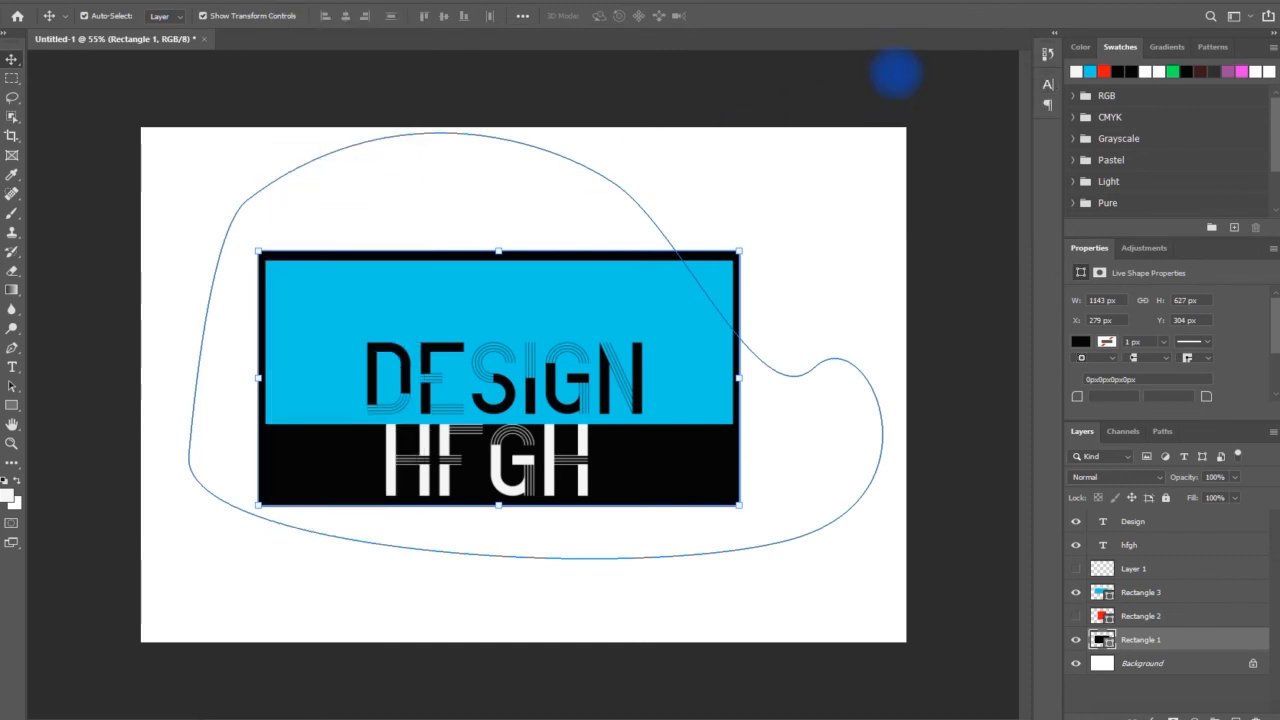
Select the hfgh text and set its font size to 14 pt
{"action": "left_click", "coordinate": [485, 465]}
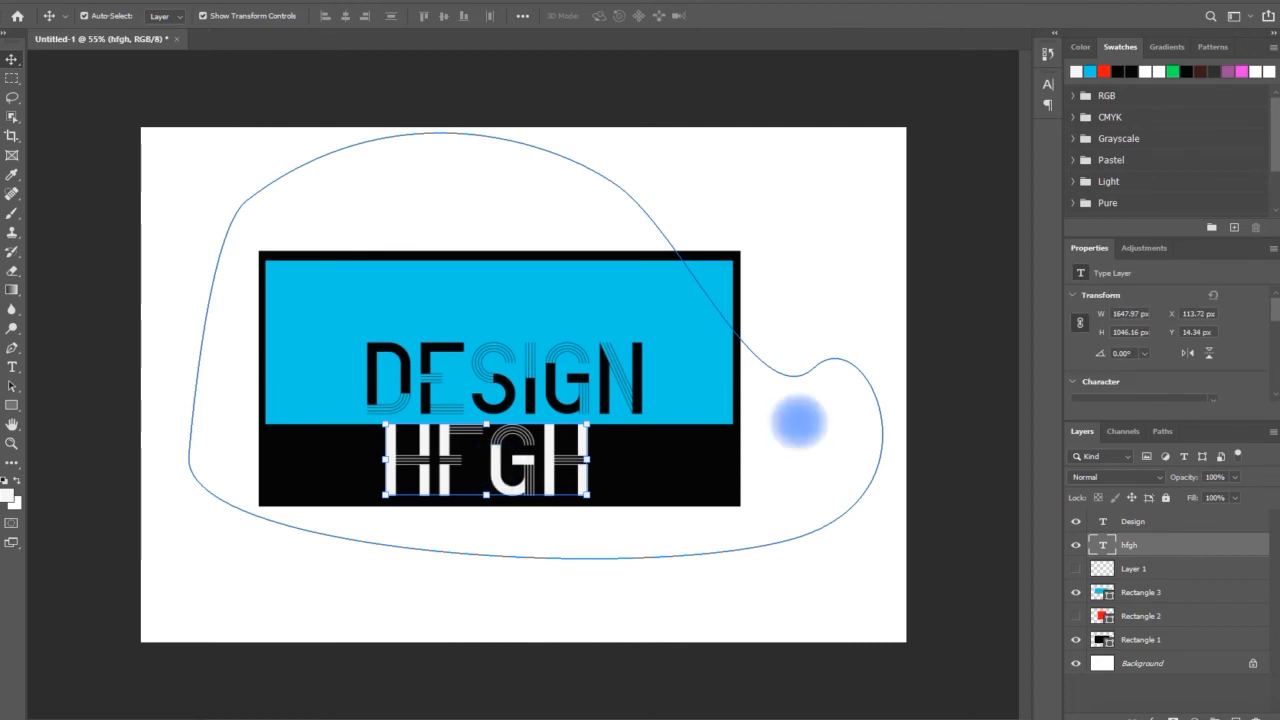
{"action": "left_click", "coordinate": [1047, 84]}
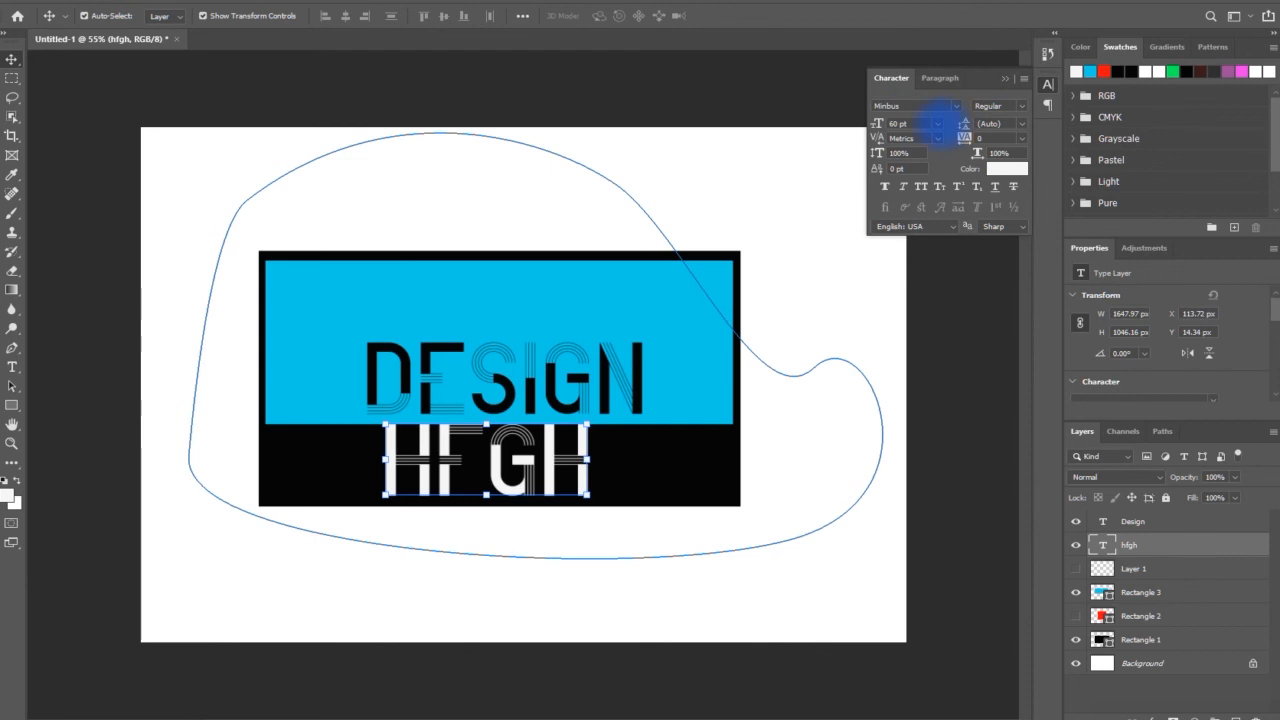
{"action": "left_click", "coordinate": [936, 123]}
{"action": "left_click", "coordinate": [909, 206]}
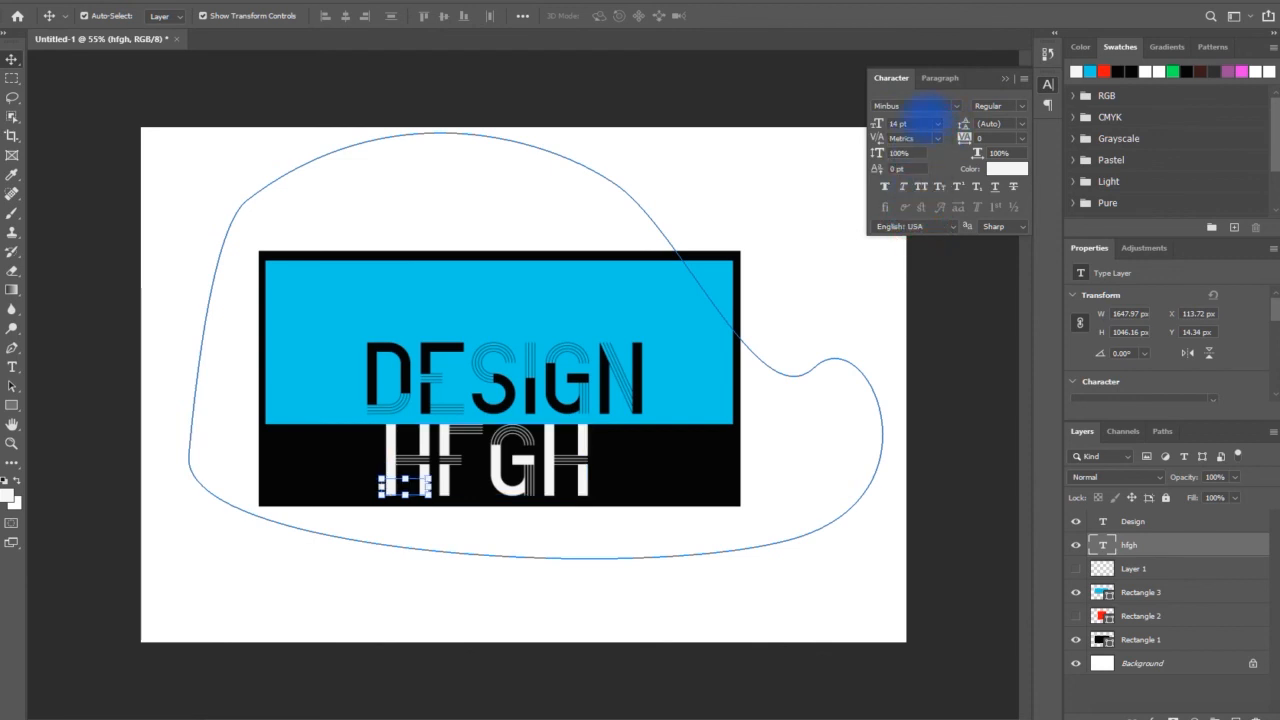
Change the hfgh text's font to Aero Matics Stencil
{"action": "left_click", "coordinate": [955, 105]}
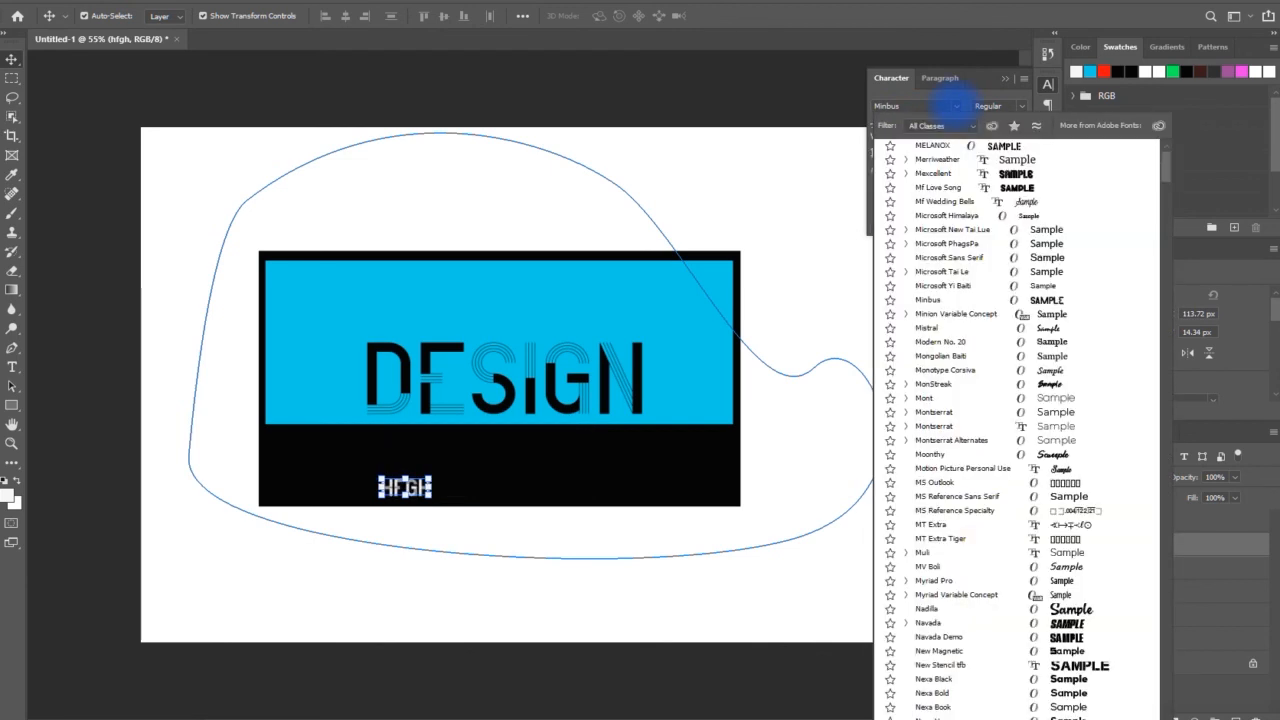
{"action": "scroll", "coordinate": [986, 180], "scroll_direction": "up", "scroll_amount": 15}
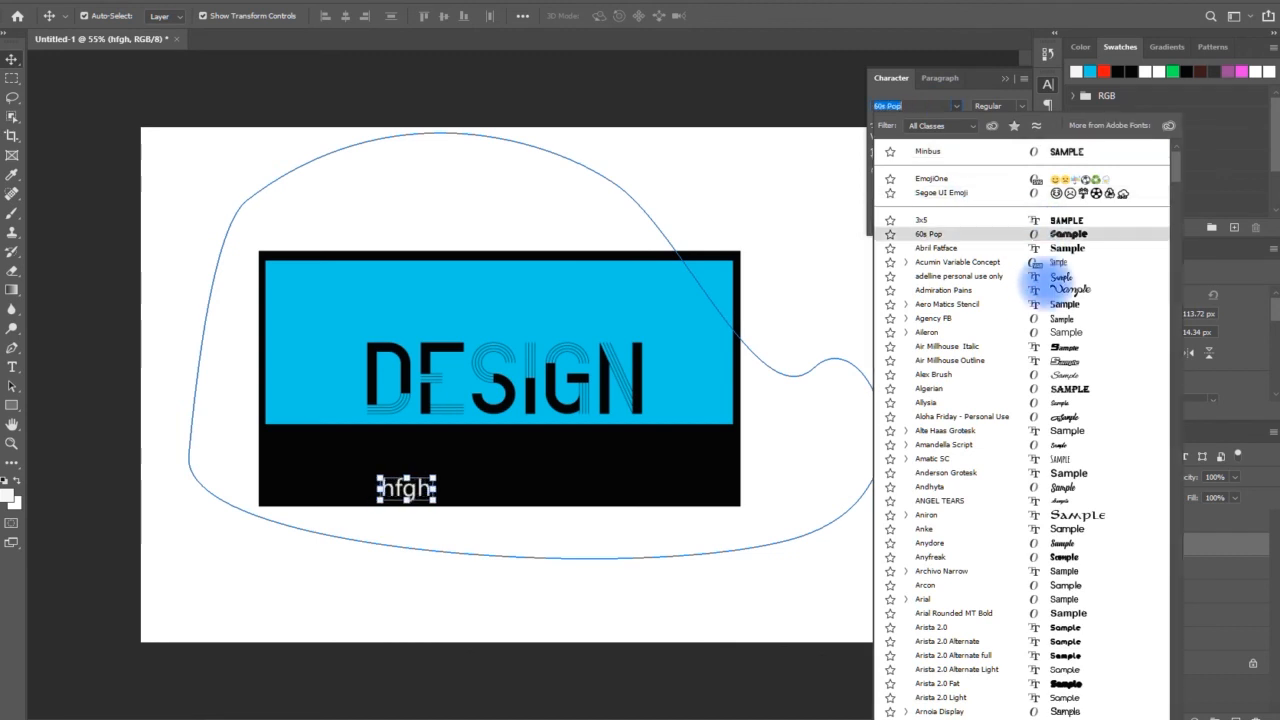
{"action": "left_click", "coordinate": [1052, 304]}
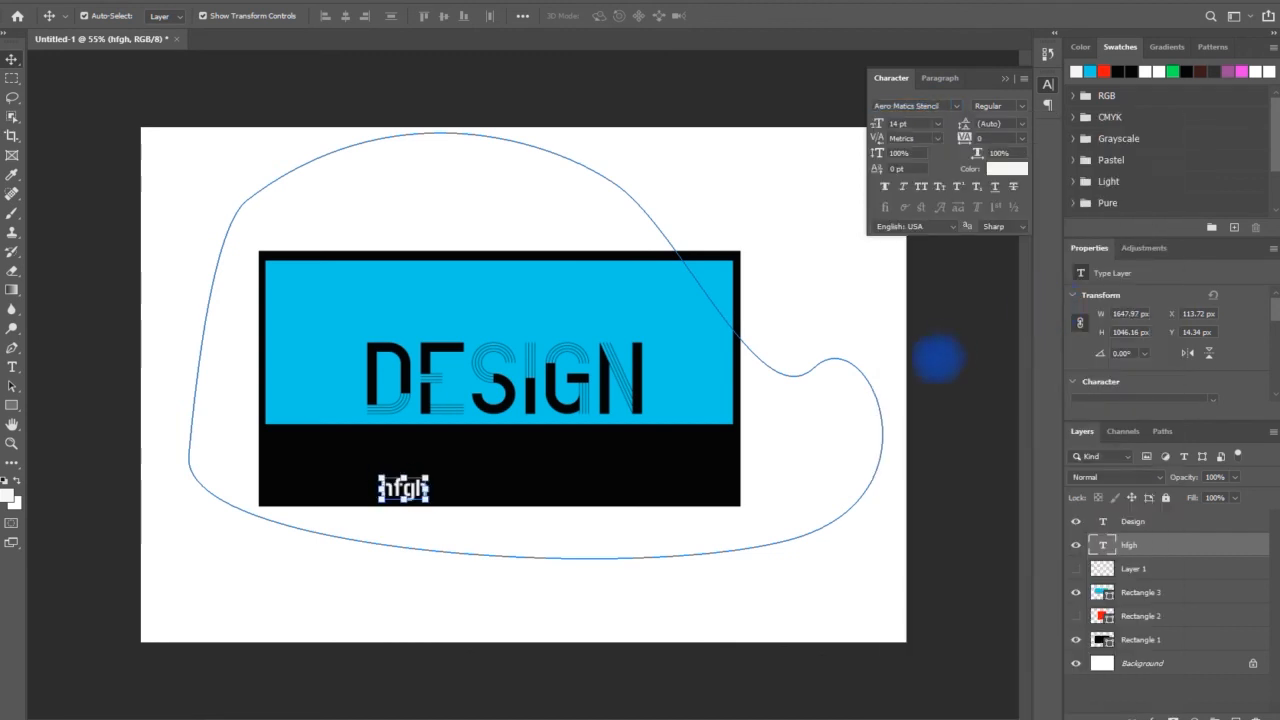
Browse the fonts and apply Axaxax Bold to the hfgh text
{"action": "left_click", "coordinate": [955, 105]}
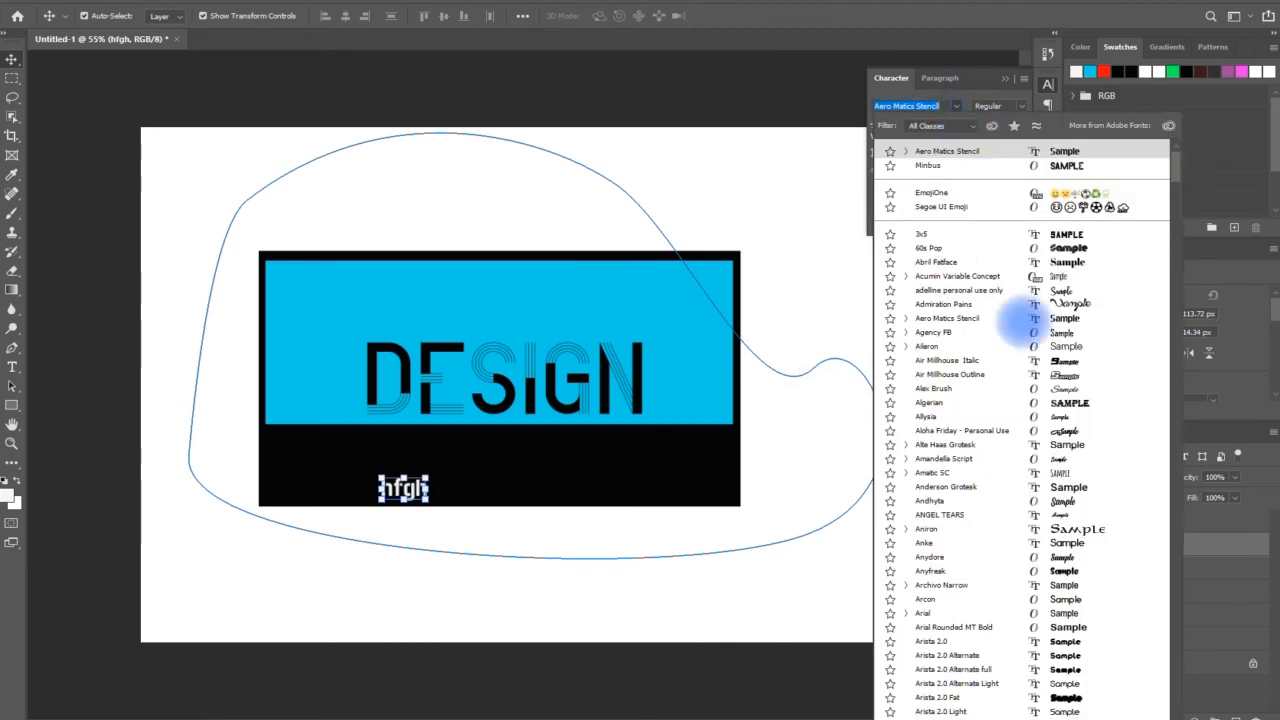
{"action": "scroll", "coordinate": [1066, 670], "scroll_direction": "down", "scroll_amount": 2}
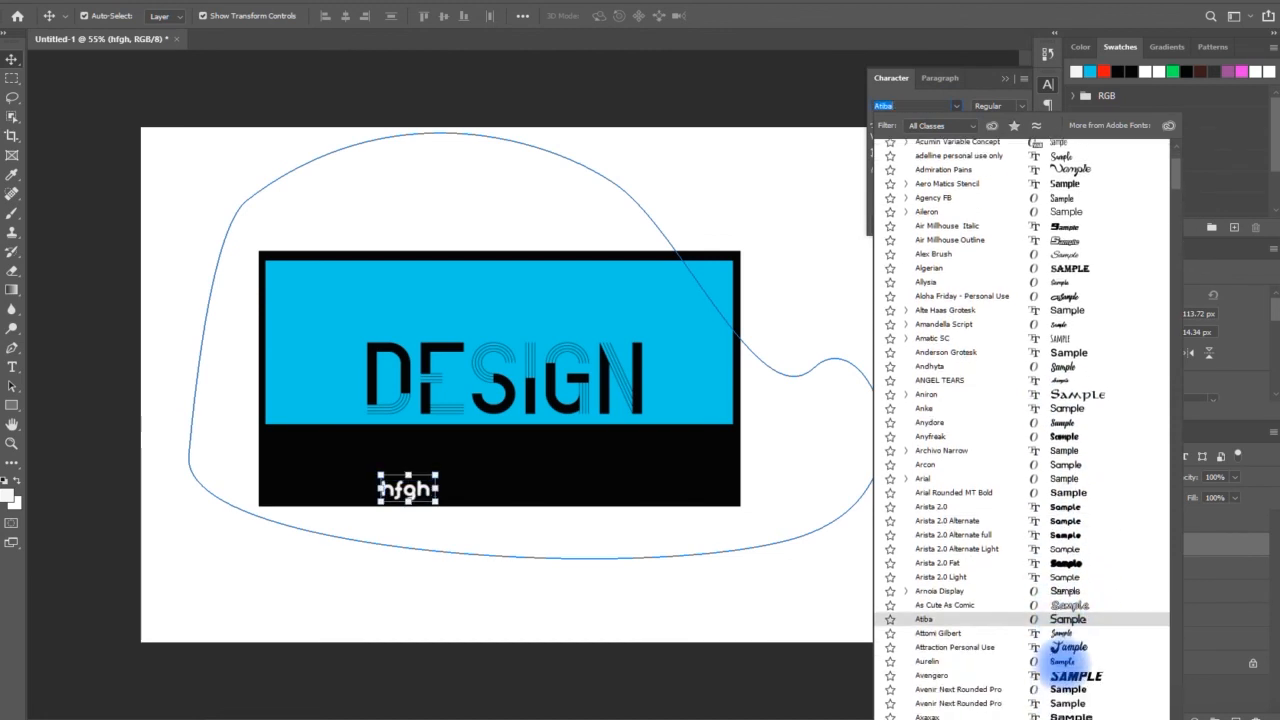
{"action": "scroll", "coordinate": [1066, 672], "scroll_direction": "down", "scroll_amount": 2}
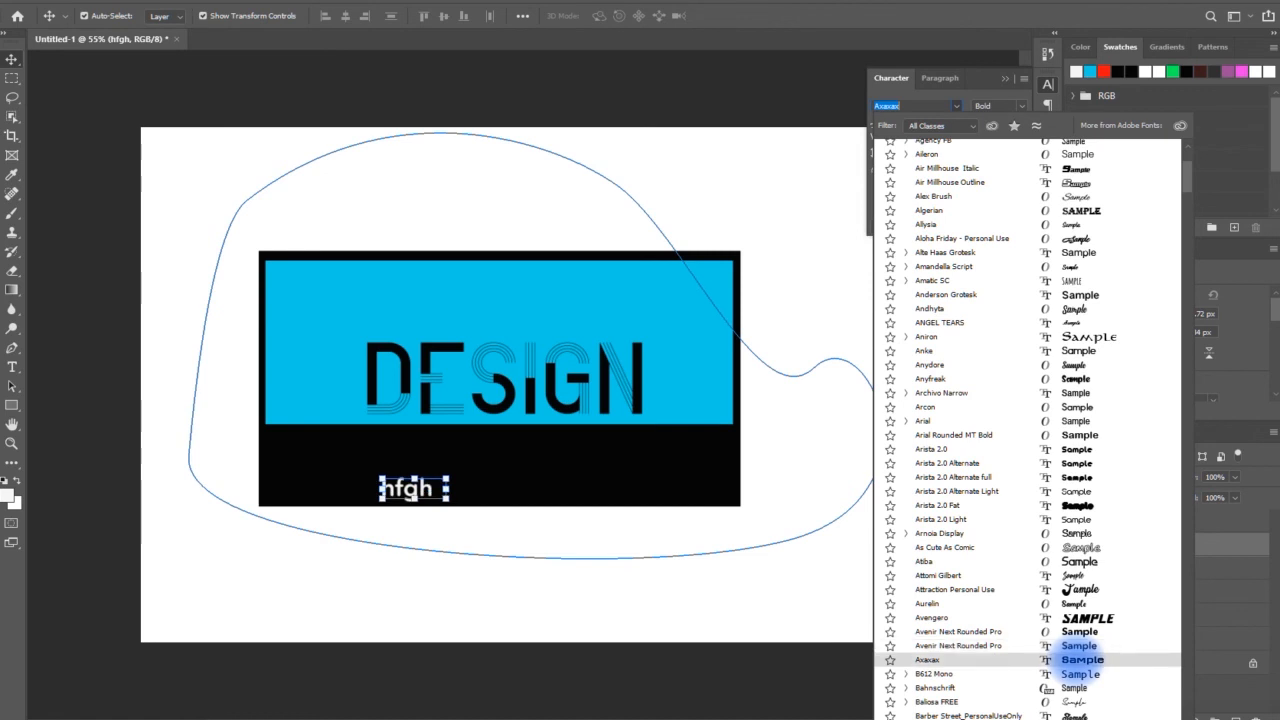
{"action": "left_click", "coordinate": [1076, 660]}
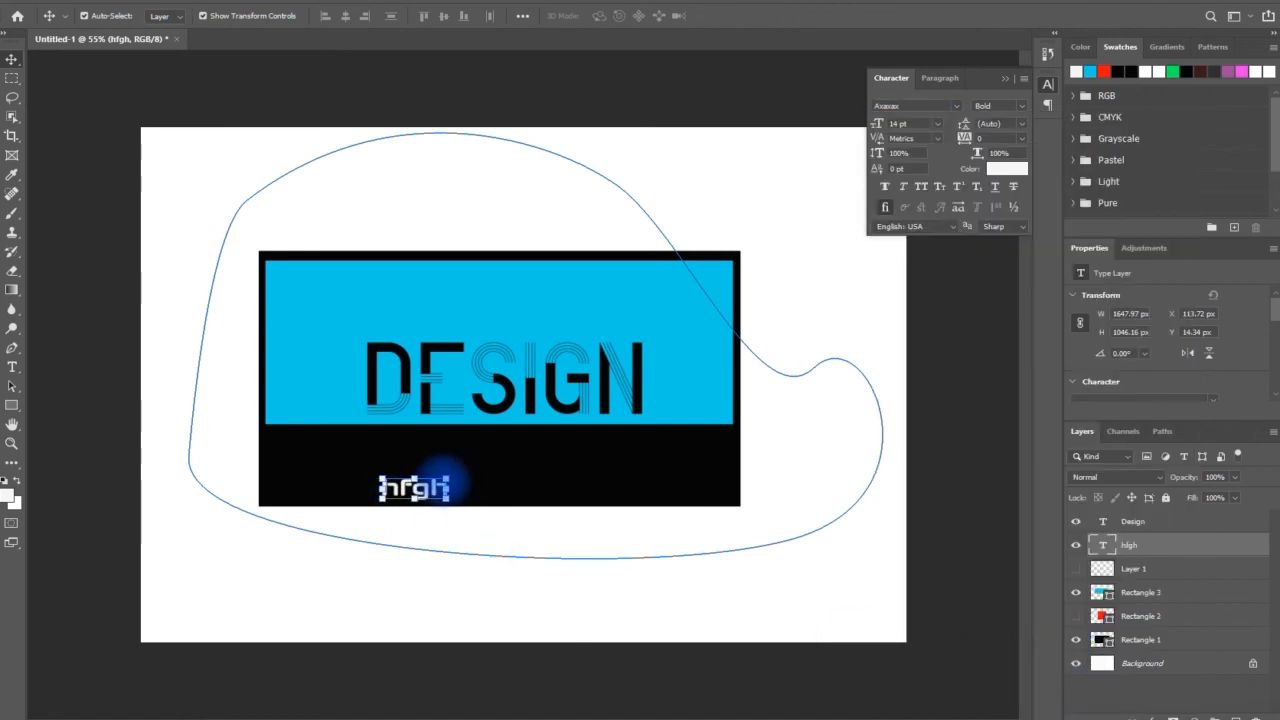
Scale the hfgh text up to about 333% and center it in the black strip below "Design"
{"action": "left_click_drag", "start_coordinate": [447, 478], "coordinate": [607, 416]}
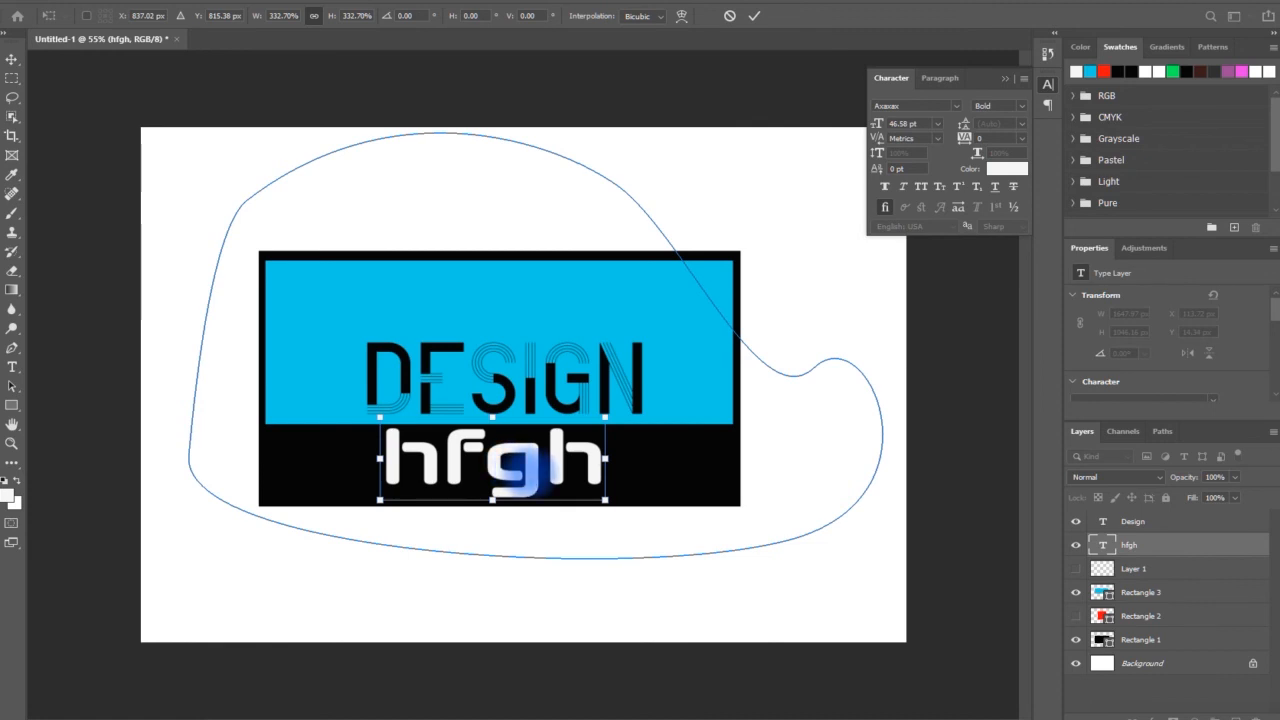
{"action": "left_click_drag", "start_coordinate": [538, 471], "coordinate": [551, 478]}
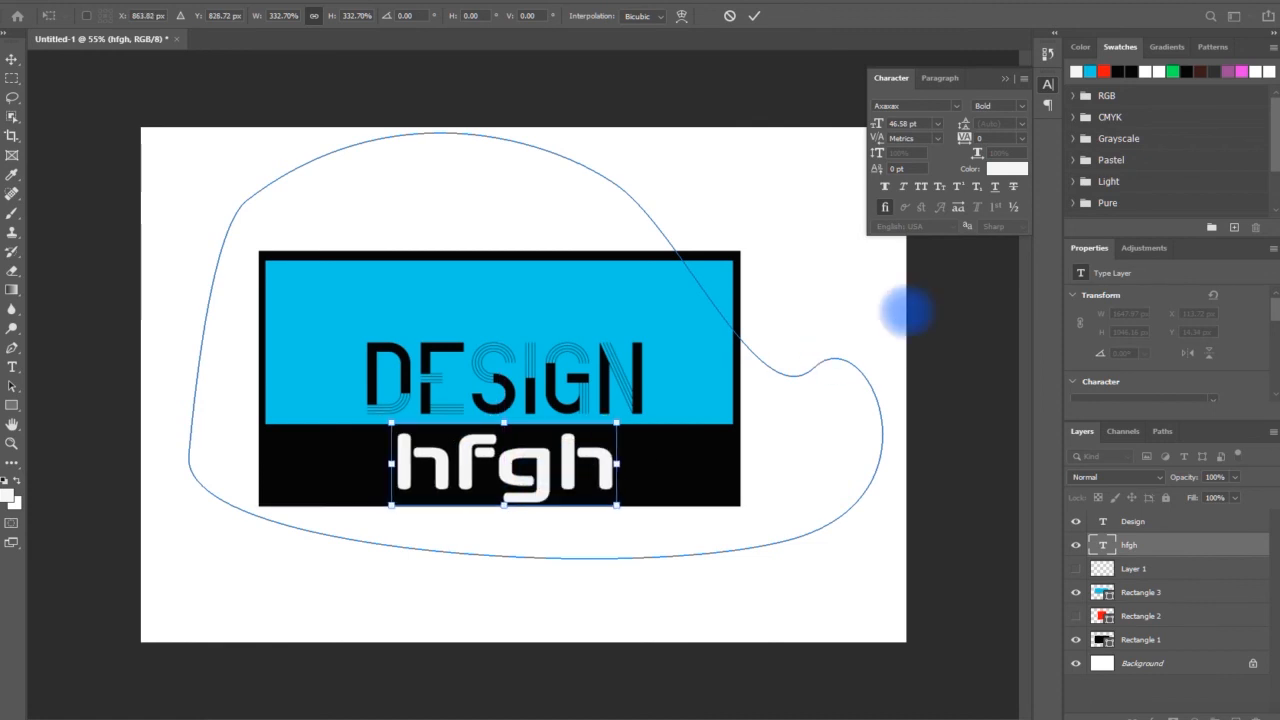
{"action": "left_click", "coordinate": [753, 16]}
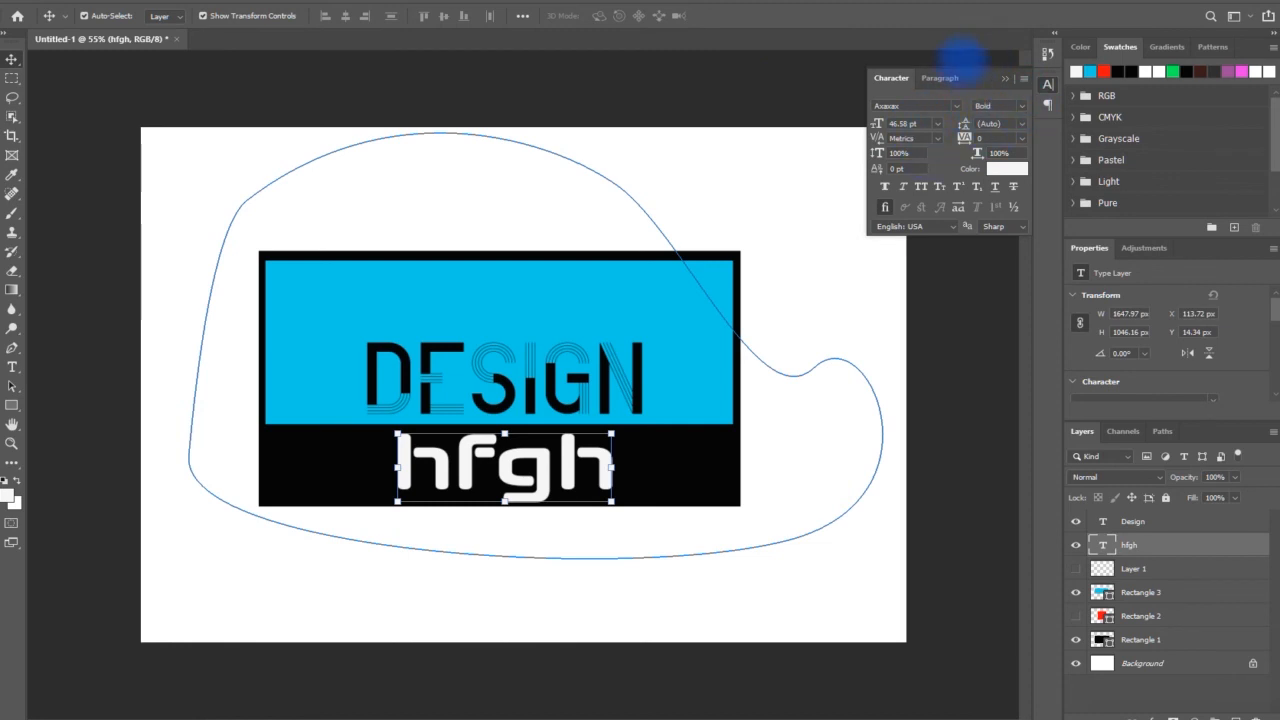
Display the paragraph settings of the hfgh text, try center alignment, and right-align it
{"action": "left_click", "coordinate": [945, 79]}
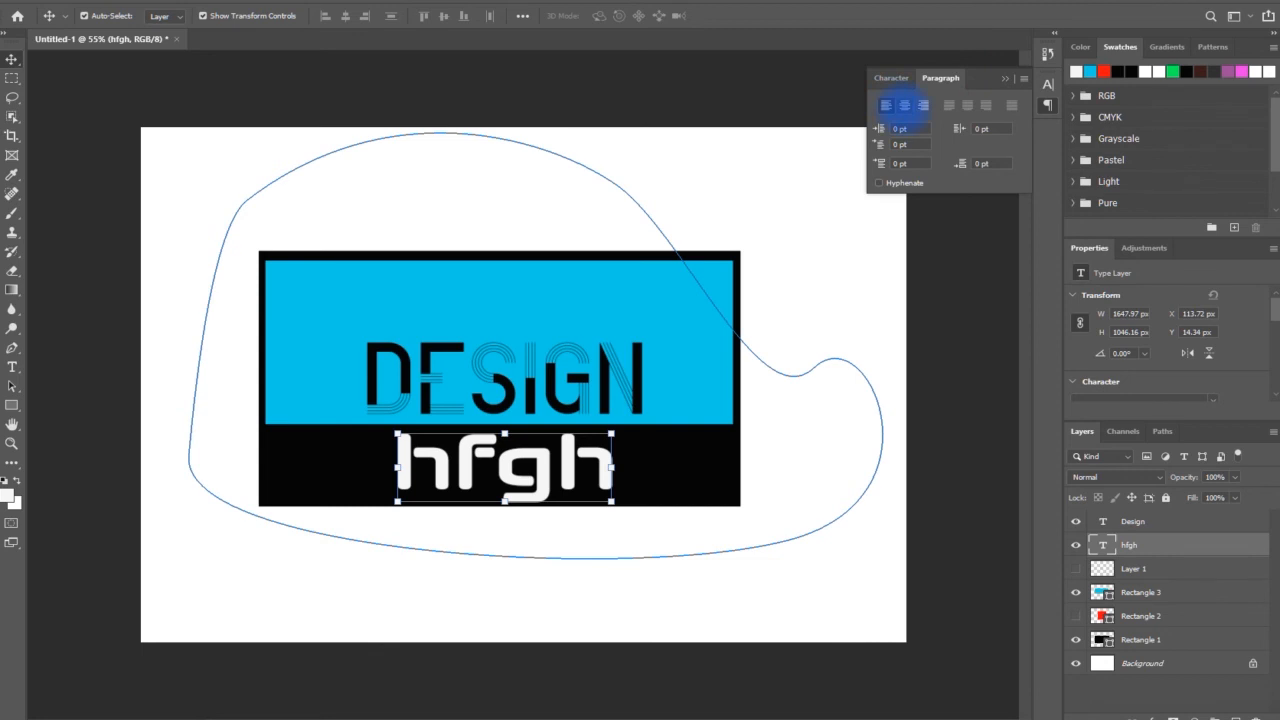
{"action": "left_click", "coordinate": [904, 105]}
{"action": "left_click", "coordinate": [922, 105]}
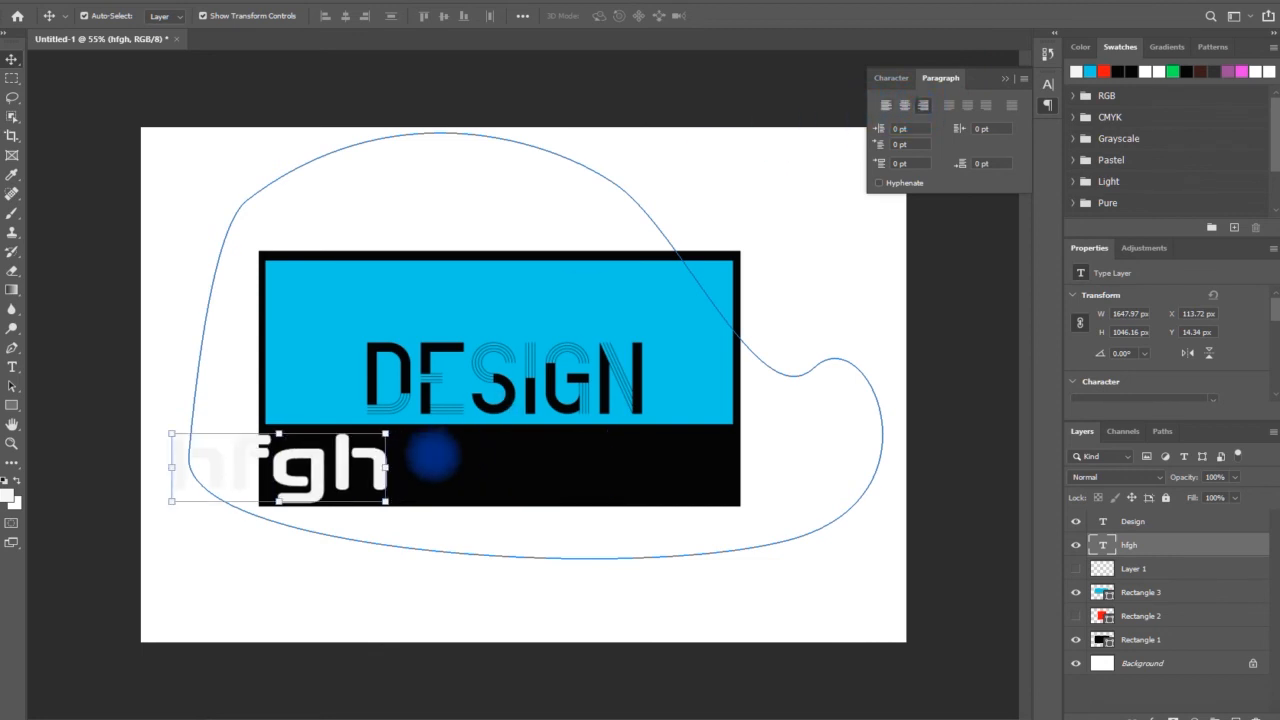
Move the hfgh text back into the middle of the black strip below "Design" and collapse the paragraph settings
{"action": "left_click_drag", "start_coordinate": [348, 460], "coordinate": [574, 452]}
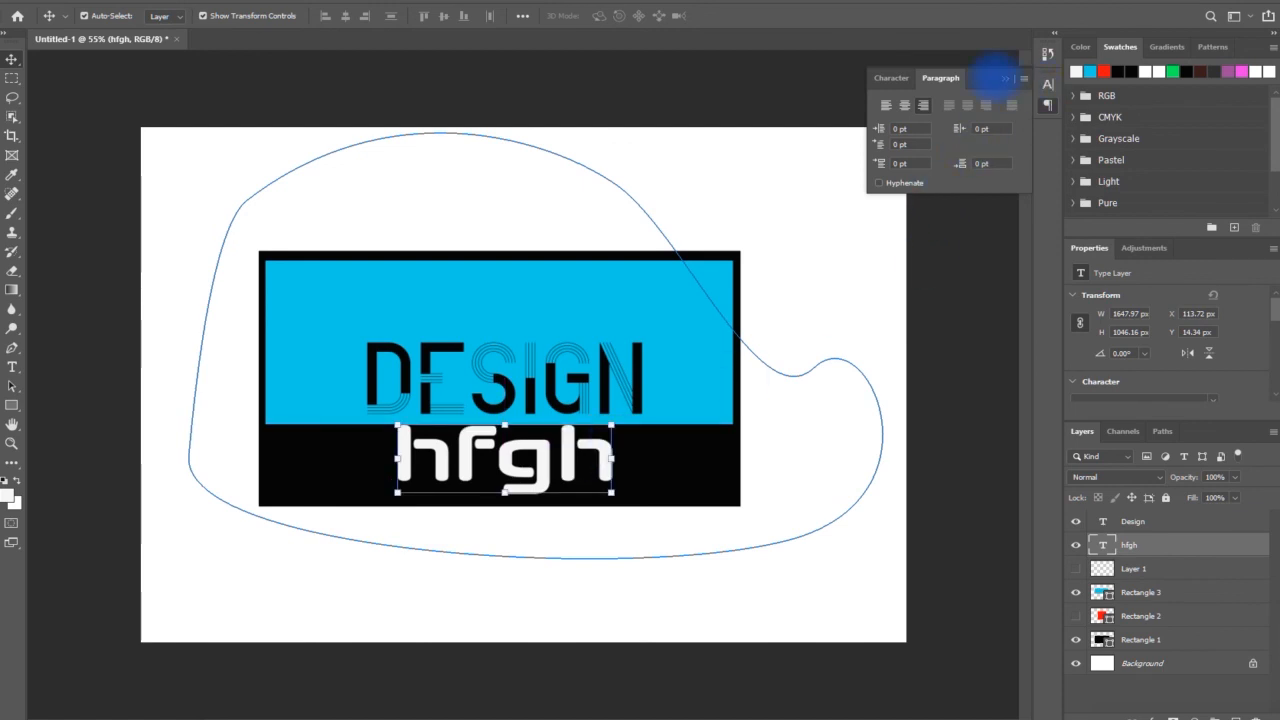
{"action": "left_click", "coordinate": [1004, 78]}
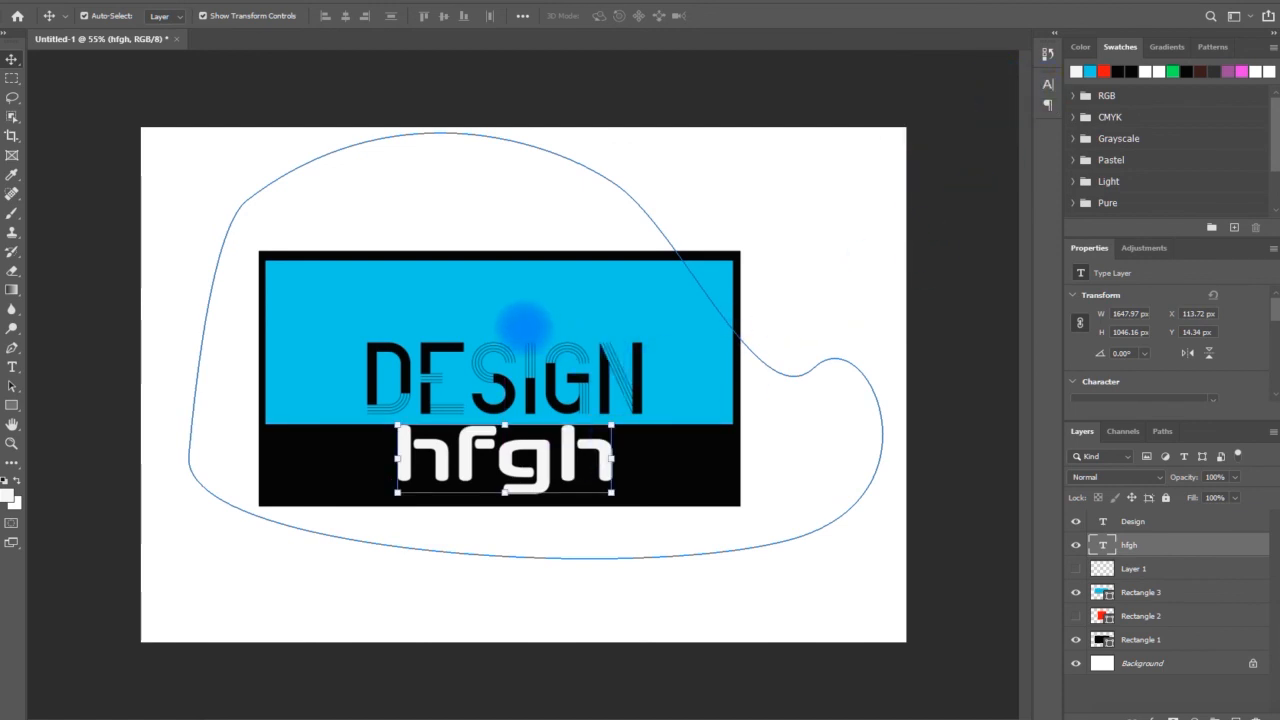
{"action": "scroll", "coordinate": [528, 323], "scroll_direction": "down", "scroll_amount": 3}
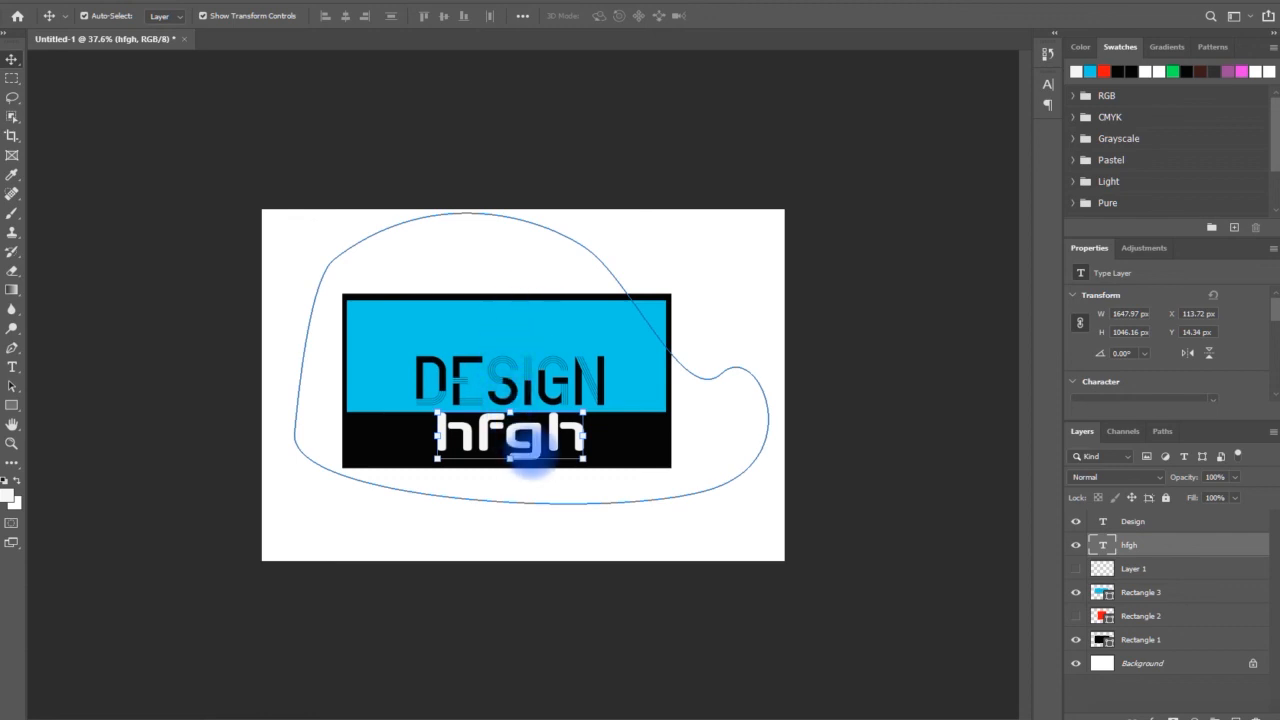
{"action": "left_click_drag", "start_coordinate": [535, 459], "coordinate": [537, 469]}
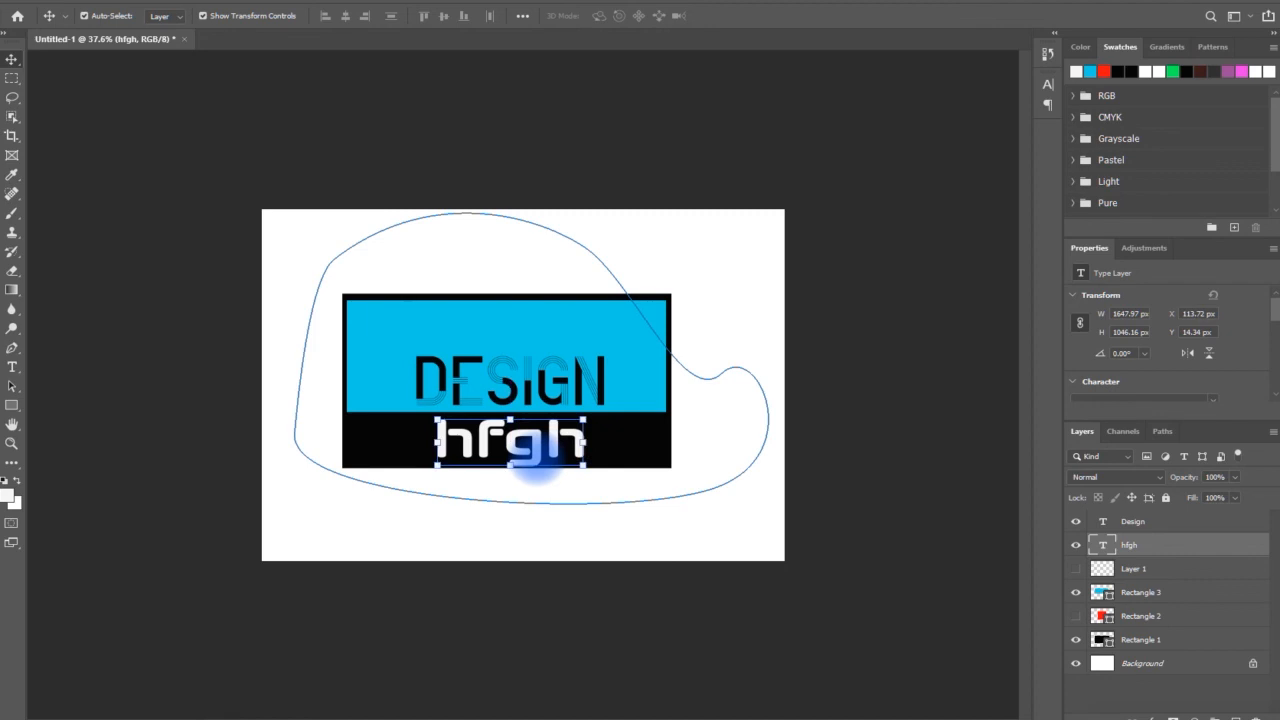